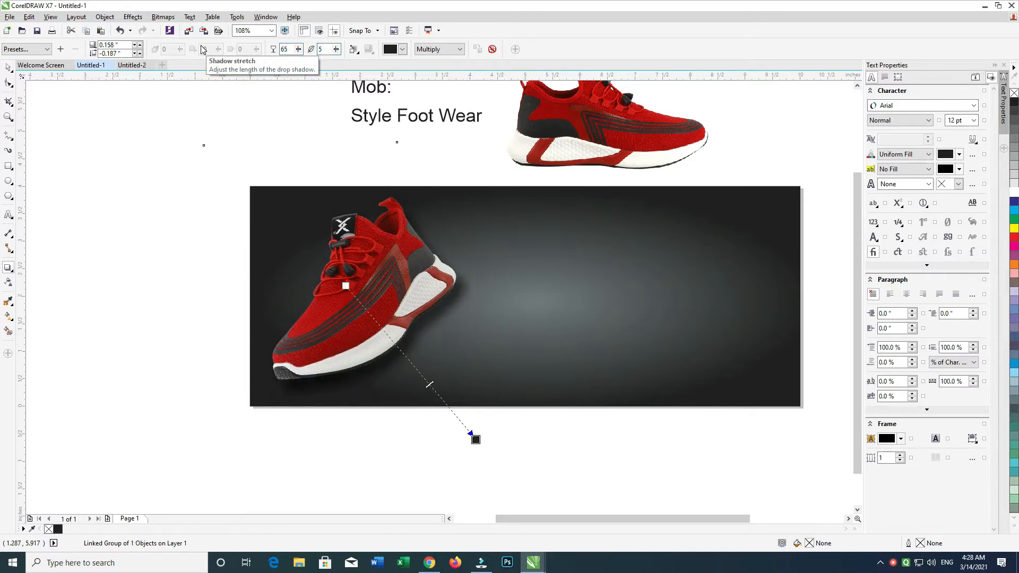
Increase the opacity of the large shoe's drop shadow to 75
{"action": "left_click_drag", "start_coordinate": [475, 440], "coordinate": [481, 457]}
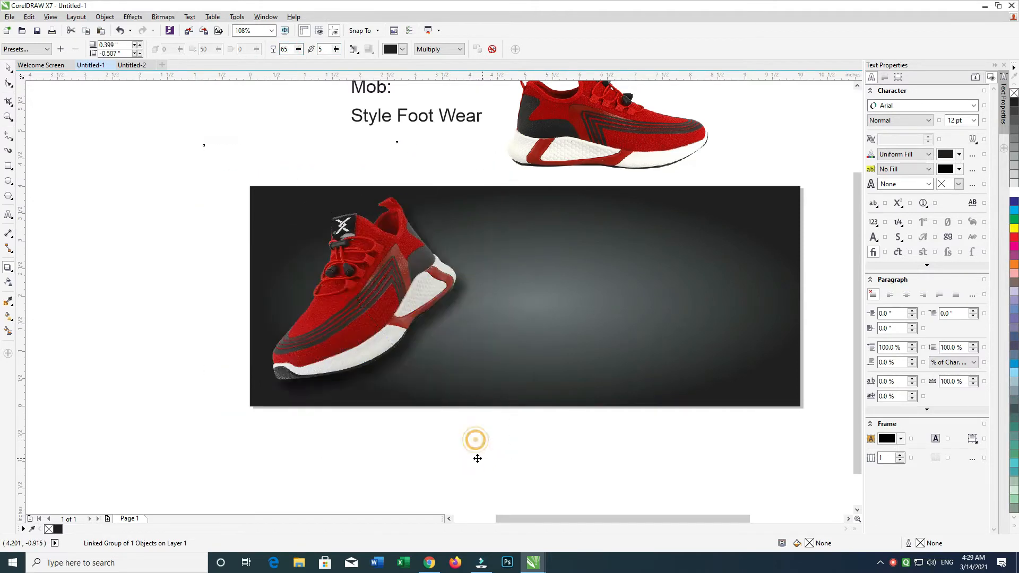
{"action": "key", "text": "ctrl+z"}
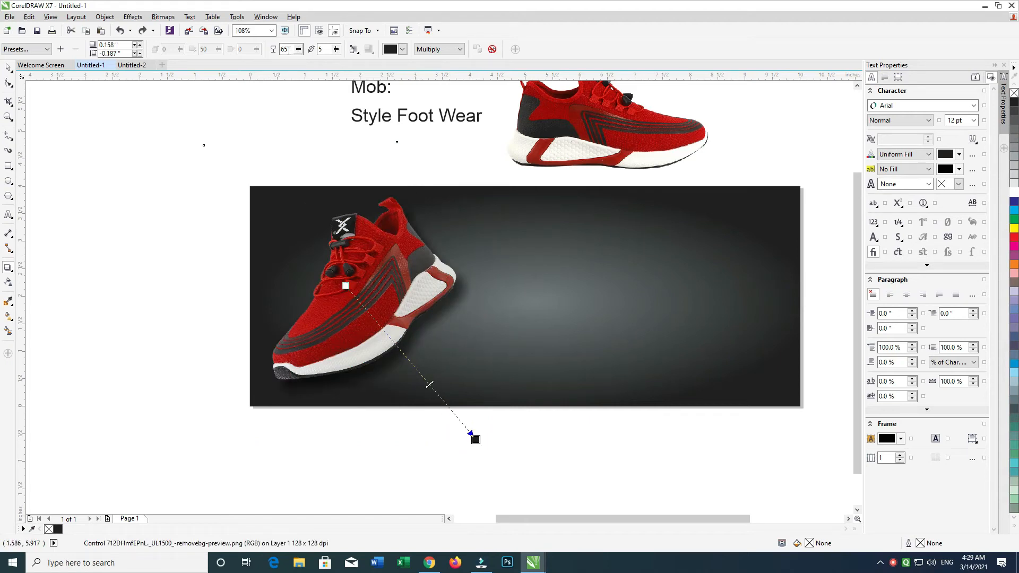
{"action": "type", "text": "75"}
{"action": "key", "text": "Tab"}
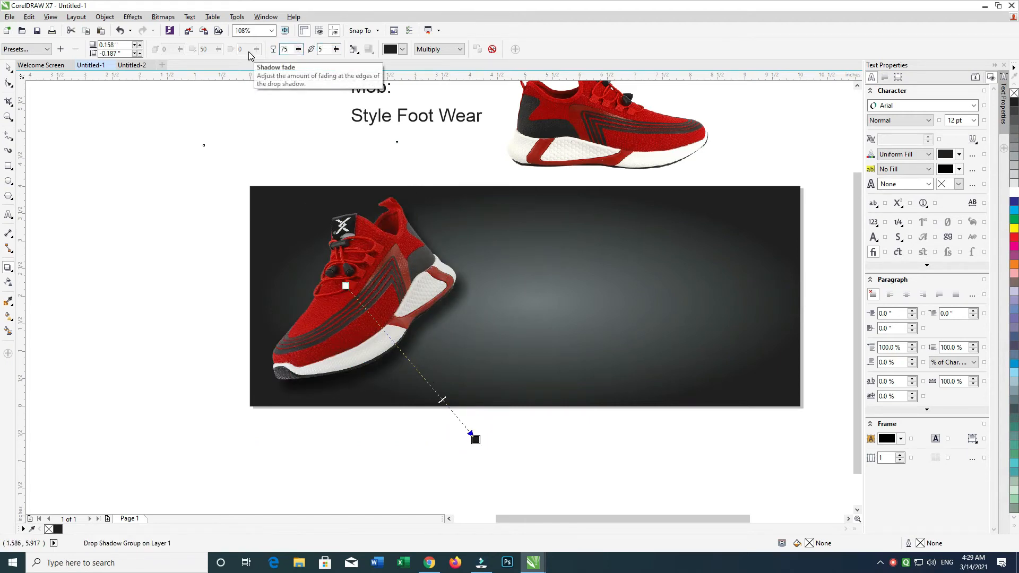
{"action": "left_click", "coordinate": [123, 88]}
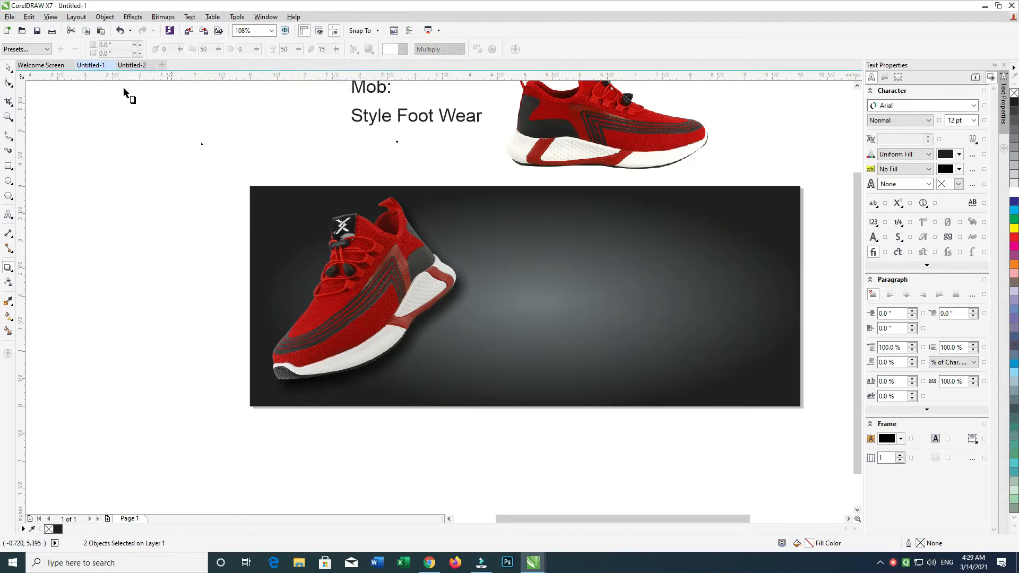
Group the large shoe with its drop shadow and scale the group down to about 5.3 in wide
{"action": "left_click", "coordinate": [9, 67]}
{"action": "left_click_drag", "start_coordinate": [137, 154], "coordinate": [563, 487]}
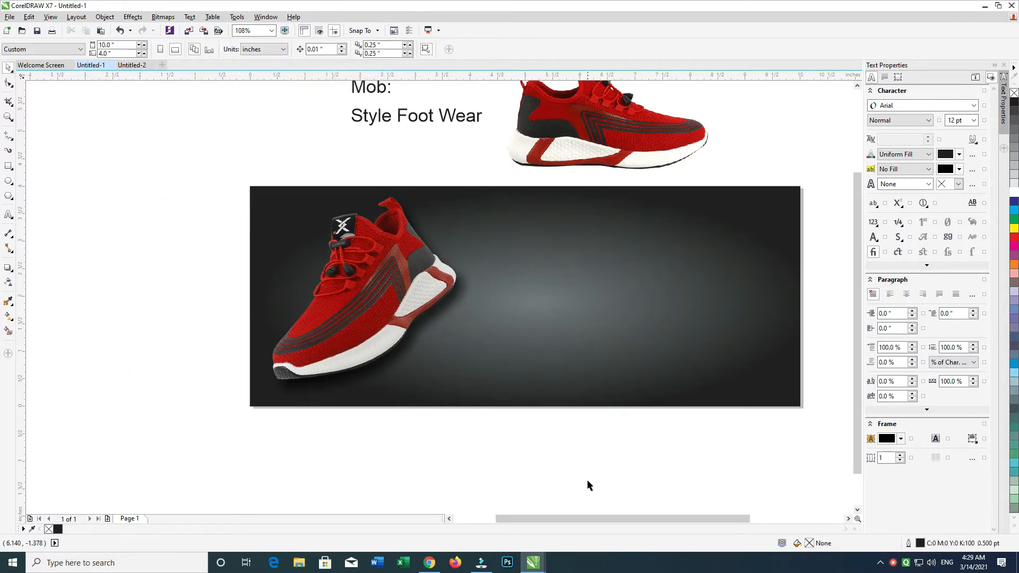
{"action": "left_click", "coordinate": [427, 333]}
{"action": "left_click_drag", "start_coordinate": [132, 118], "coordinate": [653, 490]}
{"action": "key", "text": "ctrl+g"}
{"action": "left_click_drag", "start_coordinate": [508, 448], "coordinate": [503, 443]}
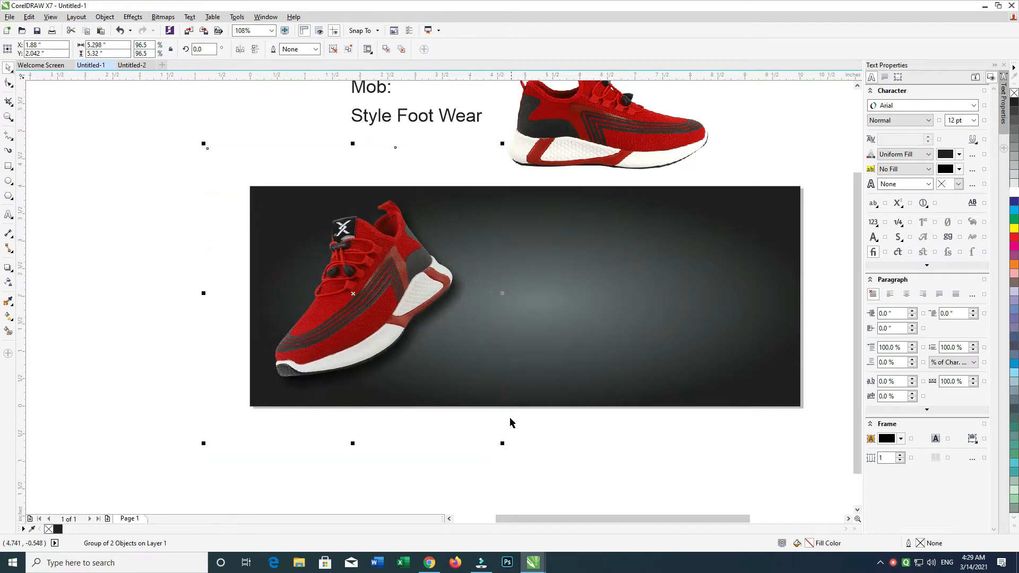
Move the second red shoe onto the banner beside the base of the large shoe and size it to about 3.34 in
{"action": "left_click_drag", "start_coordinate": [553, 294], "coordinate": [577, 326]}
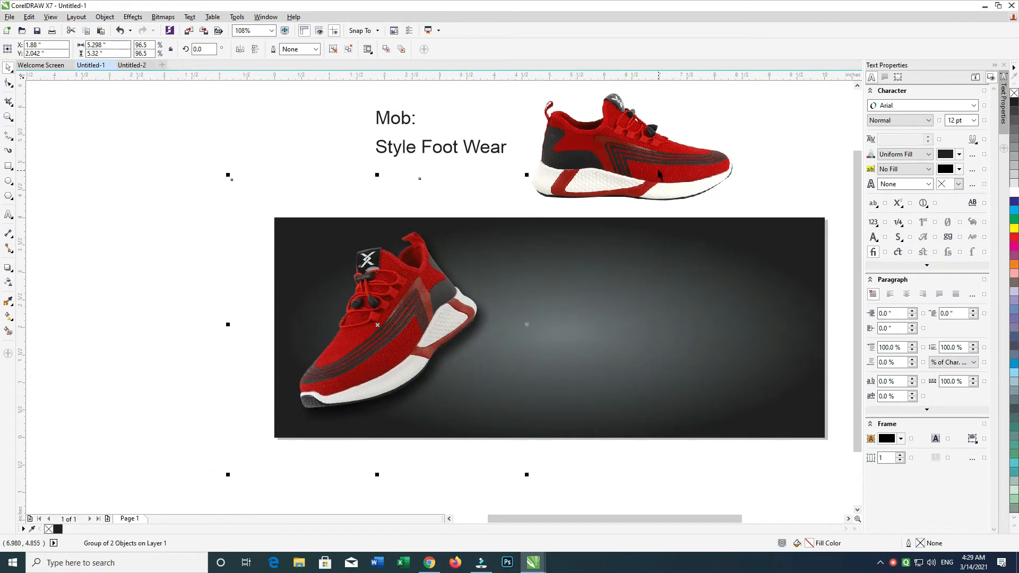
{"action": "left_click_drag", "start_coordinate": [658, 169], "coordinate": [604, 457]}
{"action": "mouse_move", "coordinate": [544, 389]}
{"action": "left_mouse_down"}
{"action": "mouse_move", "coordinate": [527, 396]}
{"action": "mouse_move", "coordinate": [532, 403]}
{"action": "left_mouse_up"}
{"action": "left_click", "coordinate": [430, 320]}
{"action": "left_click", "coordinate": [546, 408]}
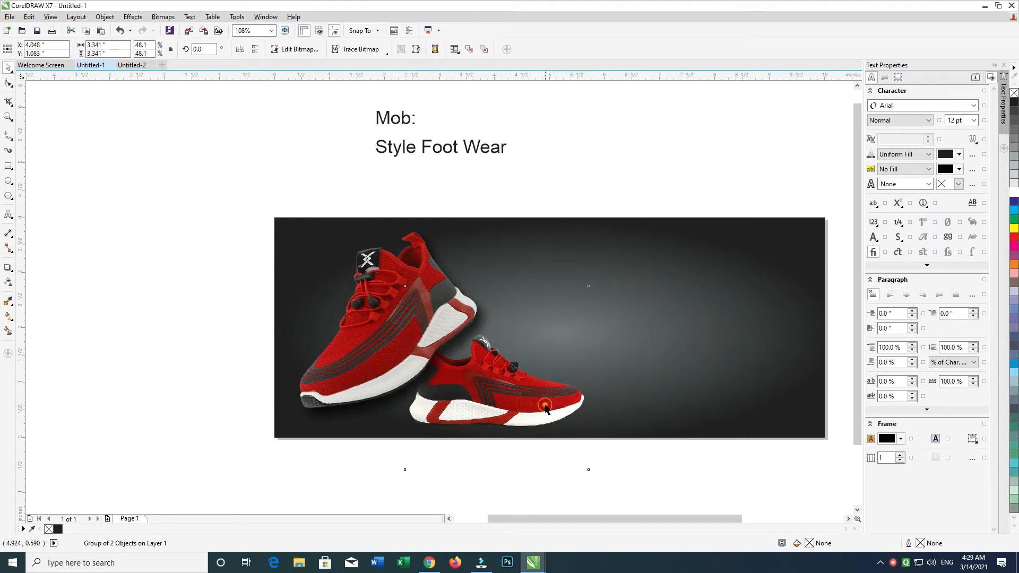
Tuck the second shoe beneath the large shoe's sole and enlarge its image to about 3.9 in
{"action": "left_click_drag", "start_coordinate": [593, 281], "coordinate": [597, 277]}
{"action": "left_click", "coordinate": [552, 378]}
{"action": "left_click_drag", "start_coordinate": [552, 378], "coordinate": [531, 389]}
{"action": "left_click_drag", "start_coordinate": [543, 391], "coordinate": [529, 392]}
{"action": "left_click_drag", "start_coordinate": [530, 392], "coordinate": [511, 393]}
{"action": "left_click_drag", "start_coordinate": [533, 334], "coordinate": [534, 333]}
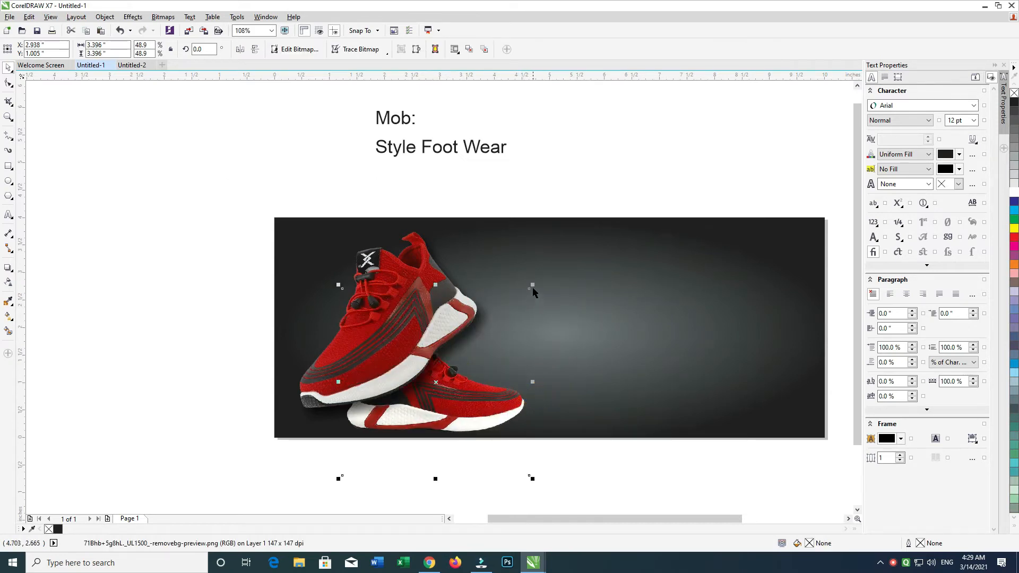
{"action": "left_click_drag", "start_coordinate": [546, 277], "coordinate": [549, 274]}
Shift the large shoe slightly up and left on the banner, and move the lower shoe the same way to match
{"action": "left_click_drag", "start_coordinate": [468, 298], "coordinate": [459, 284]}
{"action": "left_click", "coordinate": [519, 408]}
{"action": "left_click_drag", "start_coordinate": [518, 408], "coordinate": [507, 396]}
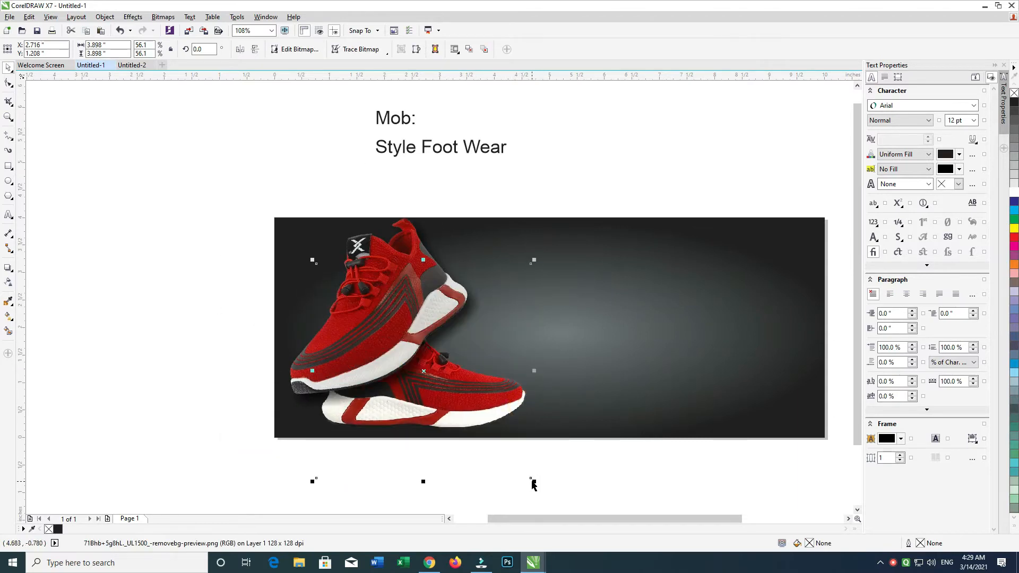
Enlarge the lower shoe's image to about 4.54 in and adjust its position under the large shoe
{"action": "left_click_drag", "start_coordinate": [534, 485], "coordinate": [530, 482]}
{"action": "left_click", "coordinate": [519, 303]}
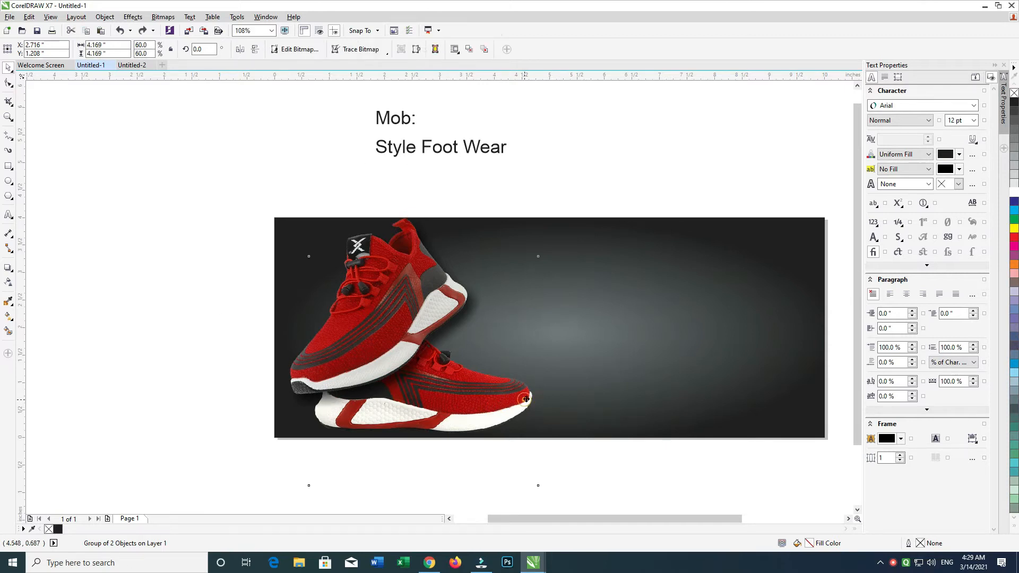
{"action": "left_click_drag", "start_coordinate": [527, 402], "coordinate": [532, 398]}
{"action": "left_click_drag", "start_coordinate": [547, 486], "coordinate": [550, 473]}
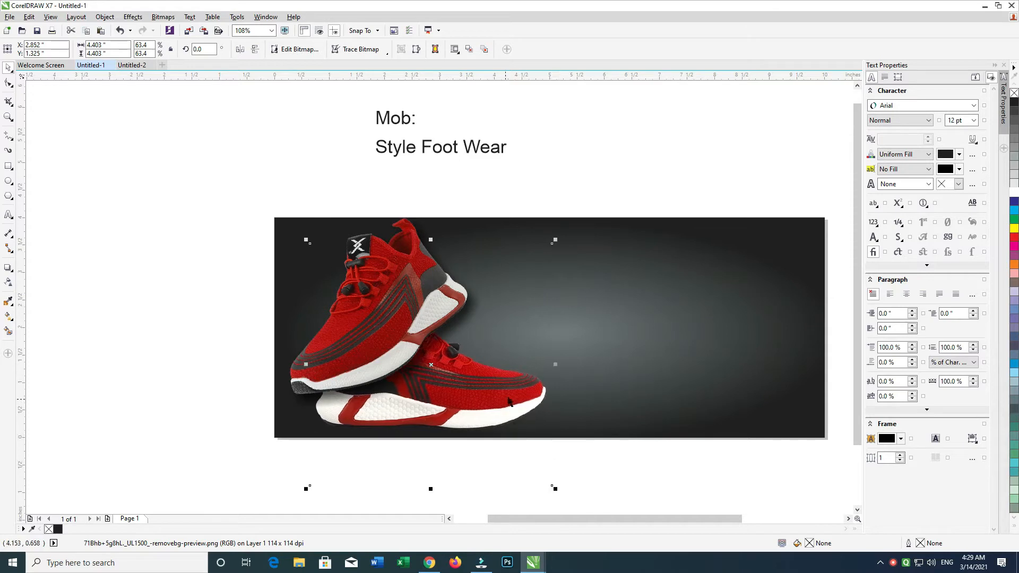
{"action": "left_click_drag", "start_coordinate": [560, 492], "coordinate": [561, 484]}
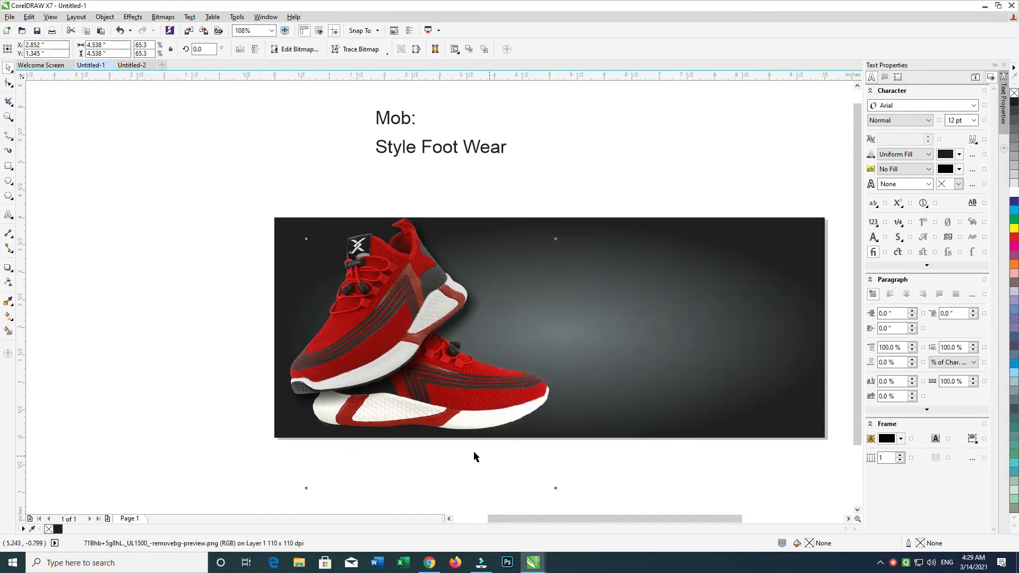
Cast a drop shadow from the lower shoe, offset about 0.25 in right and 0.4 in down
{"action": "left_click", "coordinate": [8, 270]}
{"action": "left_click_drag", "start_coordinate": [431, 362], "coordinate": [490, 466]}
{"action": "left_click_drag", "start_coordinate": [431, 362], "coordinate": [458, 420]}
{"action": "key", "text": "ctrl+z"}
{"action": "left_click_drag", "start_coordinate": [431, 361], "coordinate": [524, 508]}
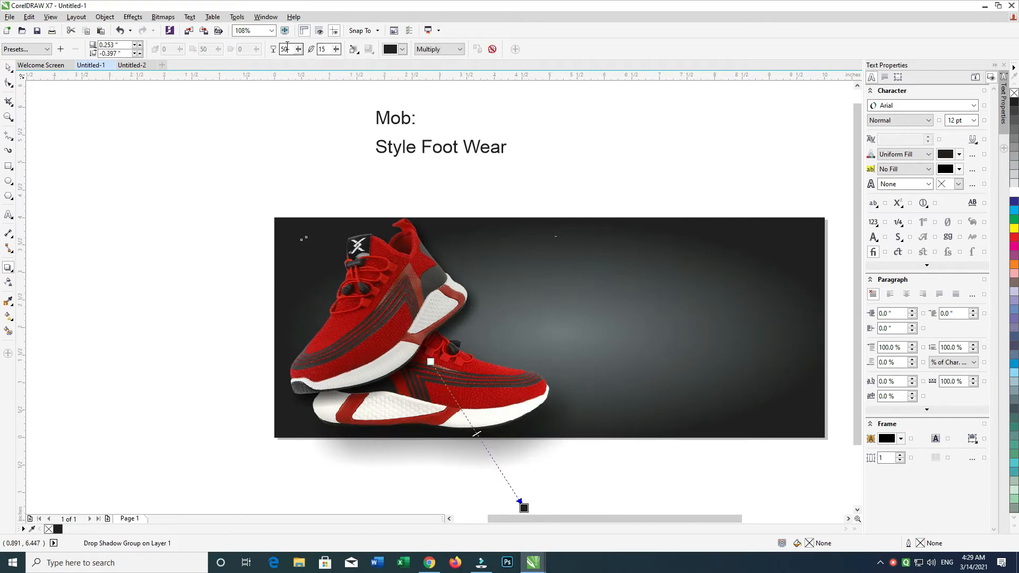
Set the lower shoe's shadow to opacity 65 and feathering 5, with its offset at about 0.167 in and -0.247 in
{"action": "key", "text": "Tab"}
{"action": "type", "text": "5"}
{"action": "key", "text": "Return"}
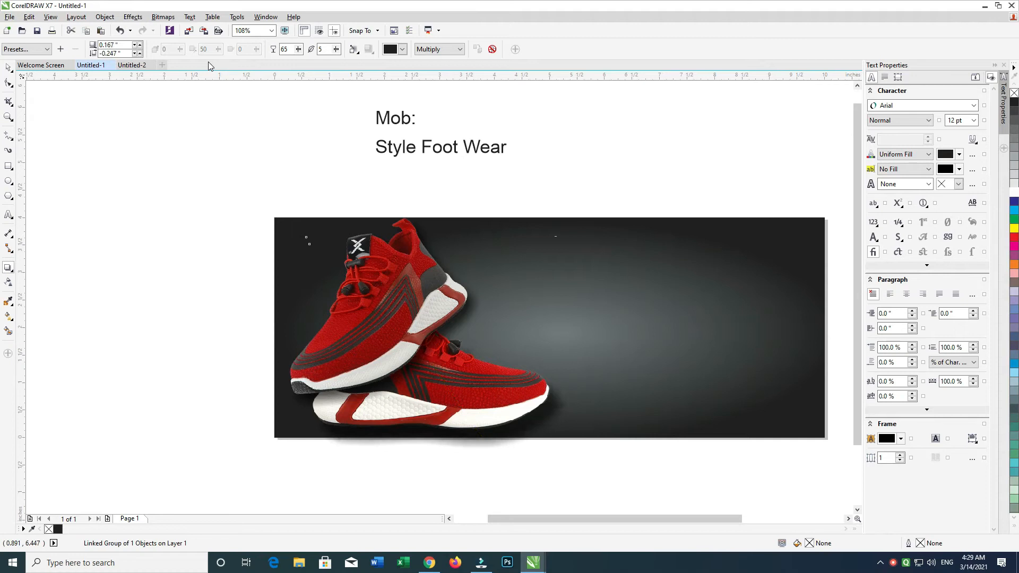
{"action": "mouse_move", "coordinate": [520, 491]}
{"action": "left_mouse_down"}
{"action": "mouse_move", "coordinate": [515, 480]}
{"action": "mouse_move", "coordinate": [524, 494]}
{"action": "left_mouse_up"}
Group the lower shoe with its drop shadow
{"action": "left_click", "coordinate": [8, 69]}
{"action": "left_click_drag", "start_coordinate": [171, 169], "coordinate": [693, 507]}
{"action": "key", "text": "ctrl+g"}
{"action": "left_click_drag", "start_coordinate": [573, 490], "coordinate": [565, 482]}
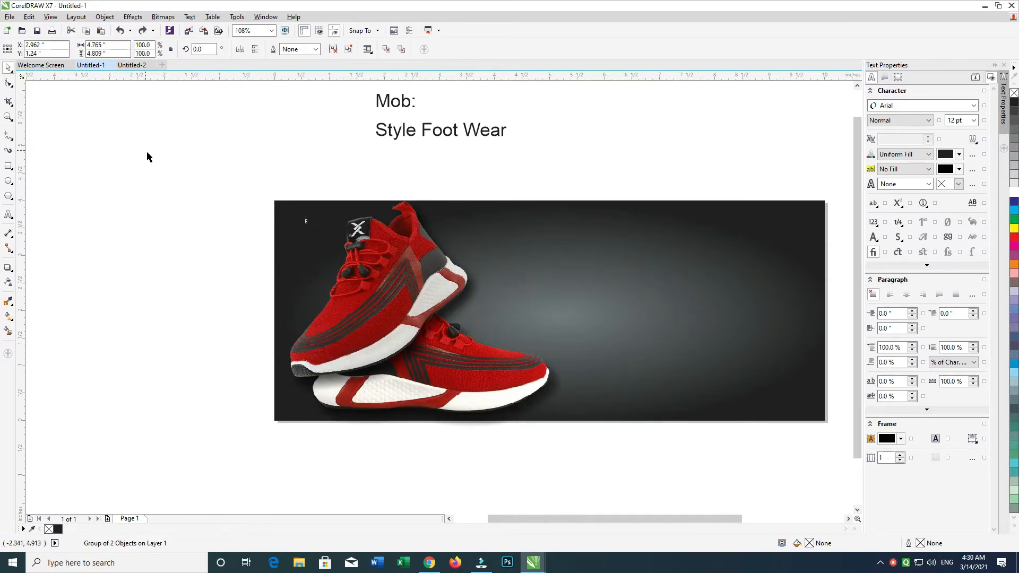
{"action": "scroll", "coordinate": [148, 157], "scroll_direction": "down", "scroll_amount": 1}
{"action": "left_click_drag", "start_coordinate": [344, 228], "coordinate": [271, 228]}
{"action": "key", "text": "ctrl+z"}
Group both shoes together, scale the group down to about 5.74 by 5.58 in, and nudge it slightly left
{"action": "left_click_drag", "start_coordinate": [154, 100], "coordinate": [692, 458]}
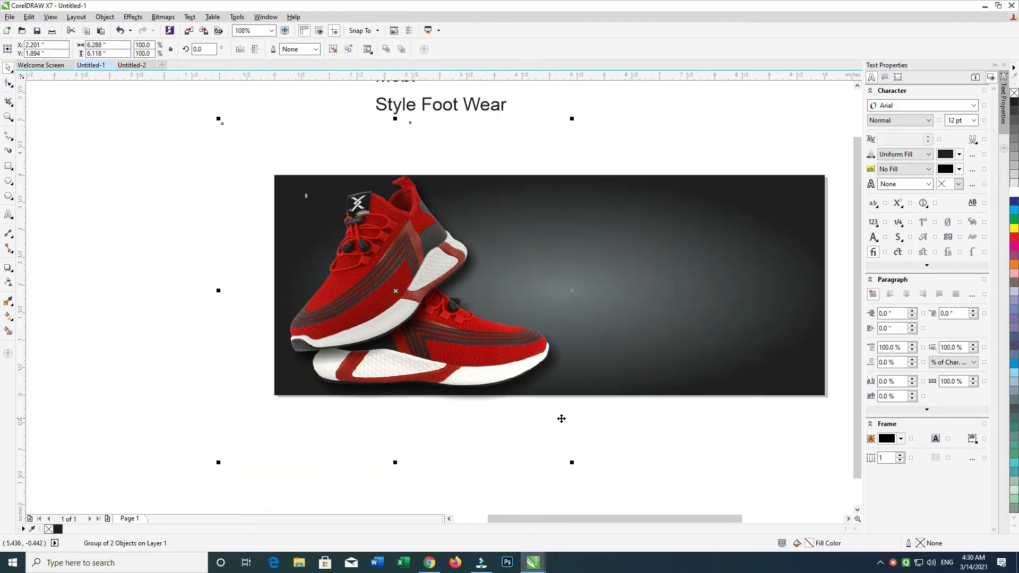
{"action": "left_click_drag", "start_coordinate": [572, 463], "coordinate": [564, 455]}
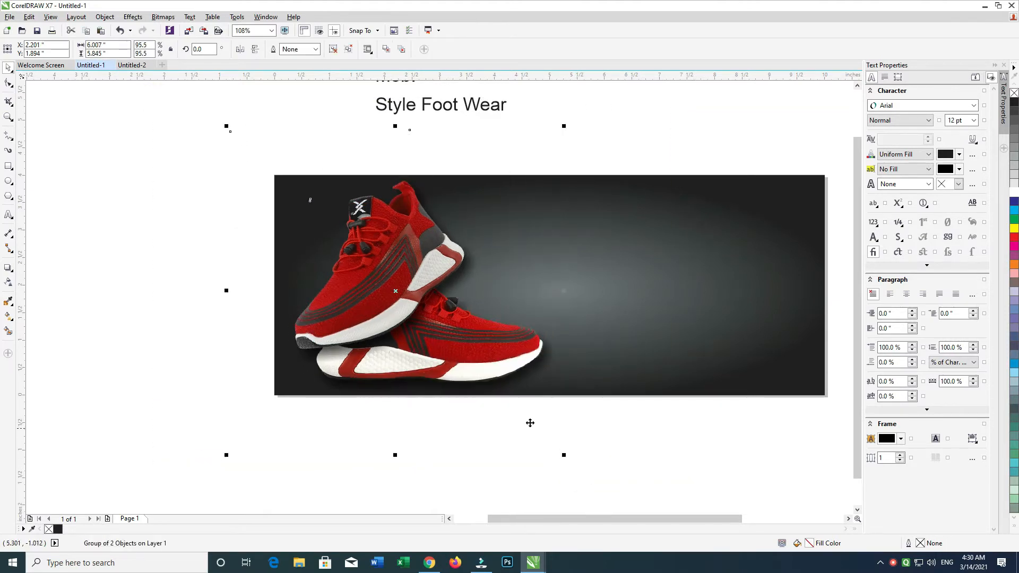
{"action": "left_click_drag", "start_coordinate": [532, 420], "coordinate": [533, 417]}
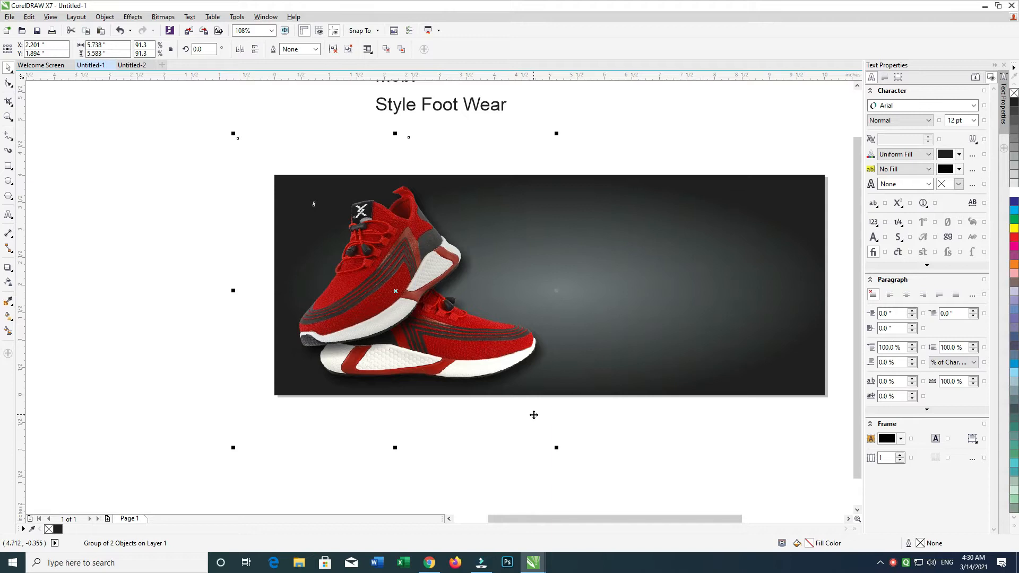
{"action": "left_click_drag", "start_coordinate": [524, 369], "coordinate": [518, 369]}
PowerClip the grouped shoes inside the dark banner rectangle
{"action": "right_click", "coordinate": [419, 250]}
{"action": "left_click", "coordinate": [476, 255]}
{"action": "left_click", "coordinate": [699, 253]}
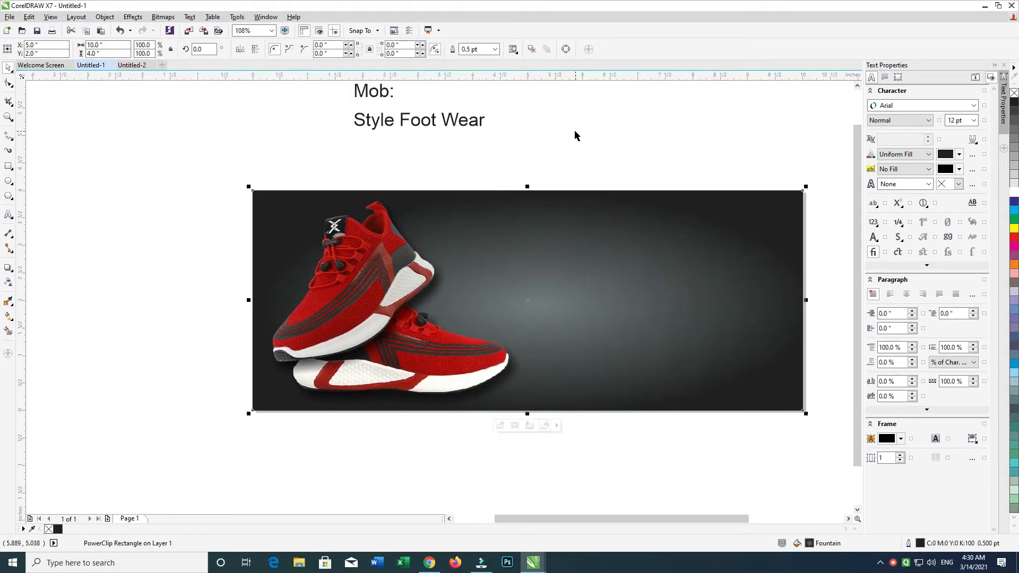
Move the "Style Foot Wear" text onto the upper part of the banner, to the right of the shoes
{"action": "left_click", "coordinate": [582, 125]}
{"action": "left_click_drag", "start_coordinate": [415, 120], "coordinate": [559, 257]}
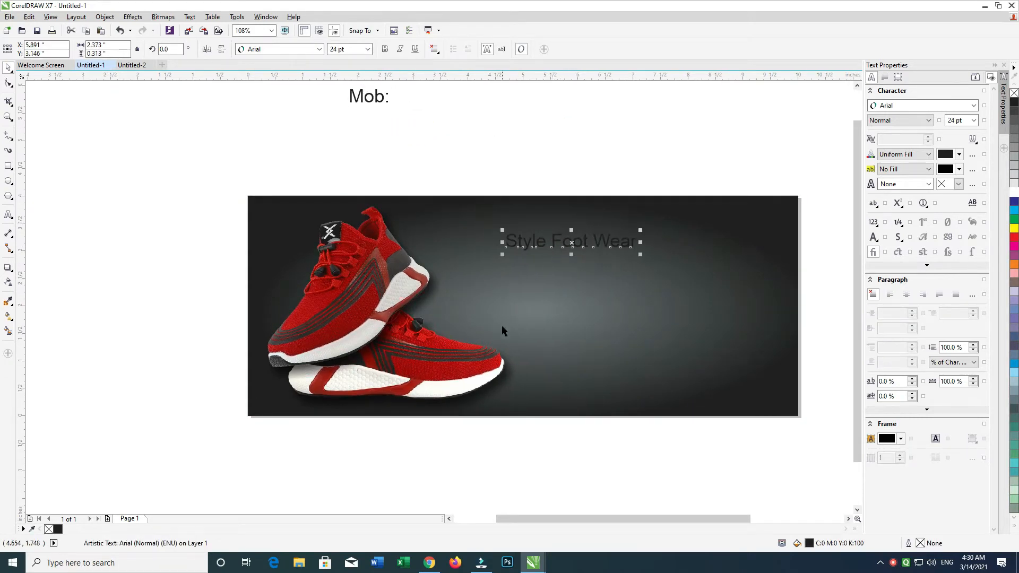
Switch to Chrome, search for Google in a new browser tab, and open its home page
{"action": "left_click", "coordinate": [429, 562]}
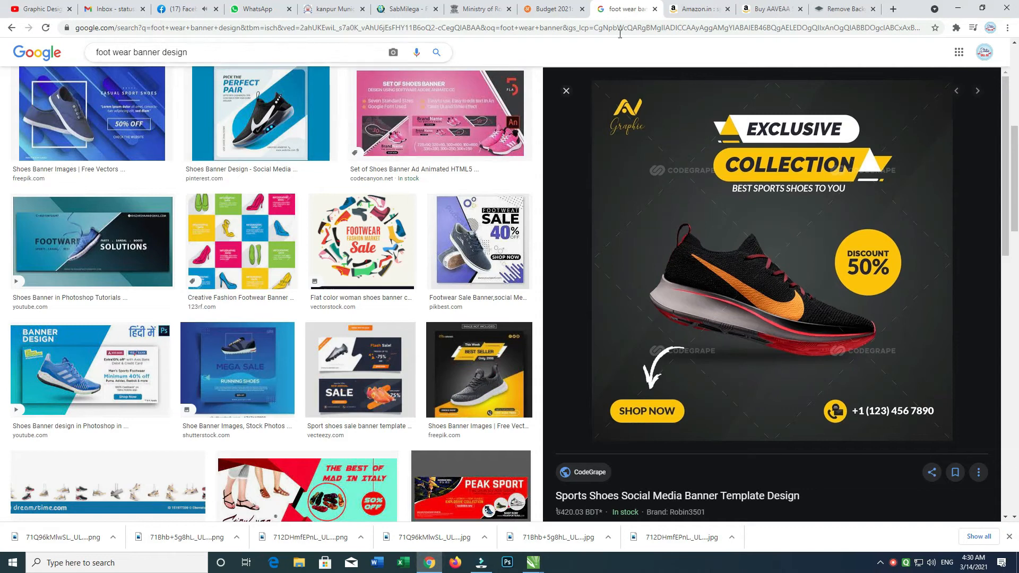
{"action": "left_click", "coordinate": [893, 9]}
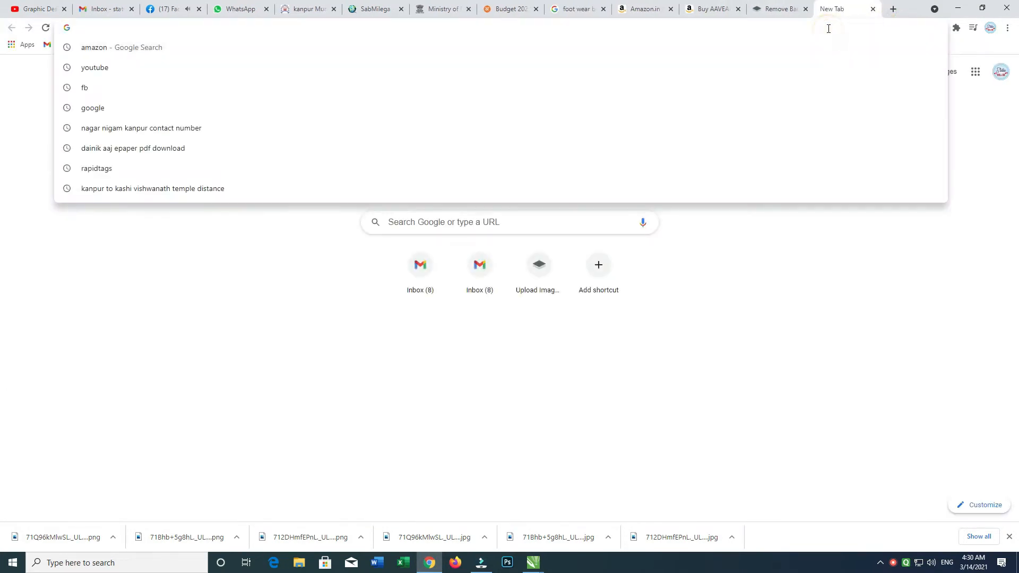
{"action": "type", "text": "ggoo"}
{"action": "key", "text": "ctrl+a"}
{"action": "type", "text": "h"}
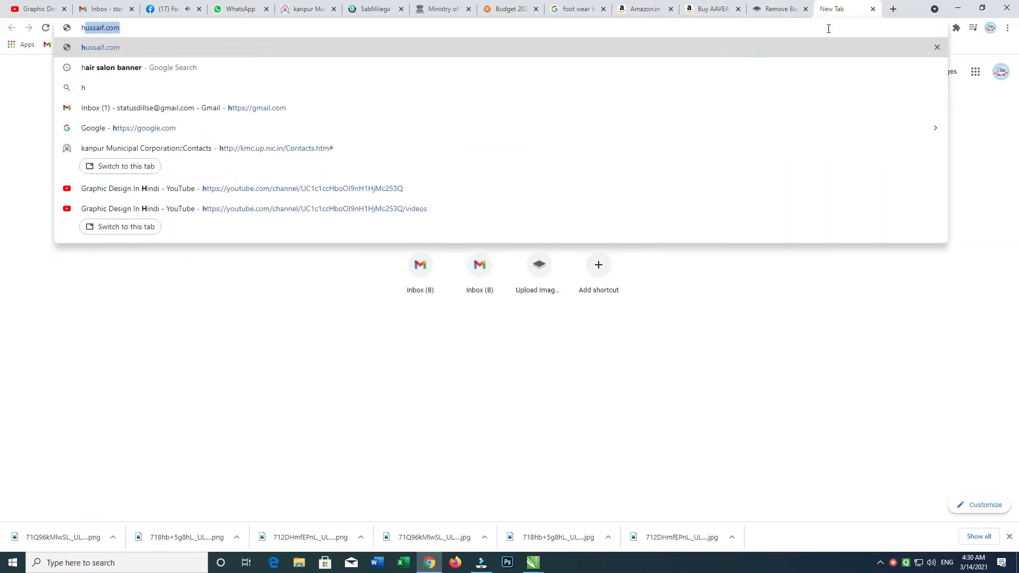
{"action": "type", "text": "google"}
{"action": "key", "text": "Return"}
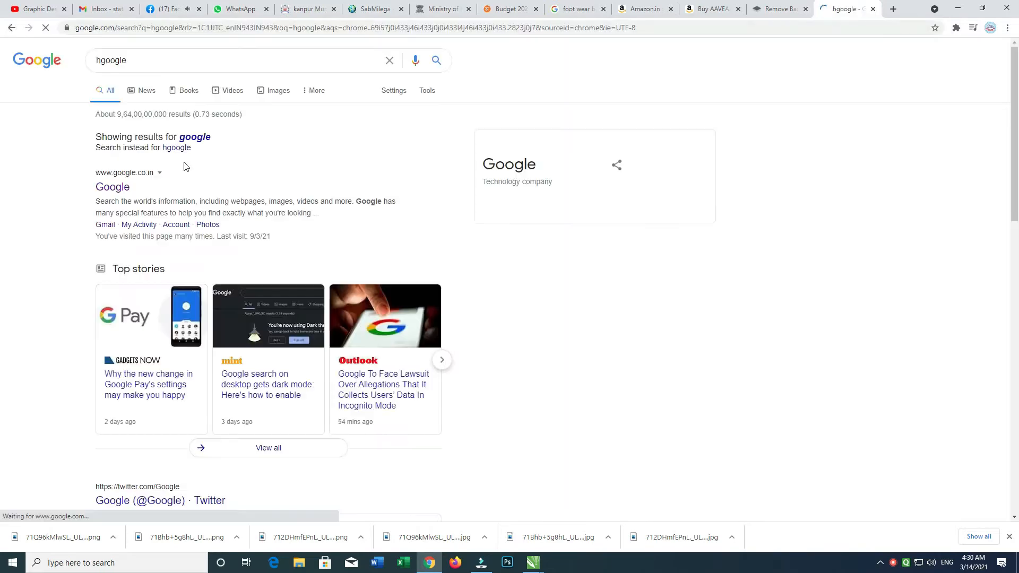
{"action": "left_click", "coordinate": [112, 188]}
Search Google Images for "style logo"
{"action": "type", "text": "st"}
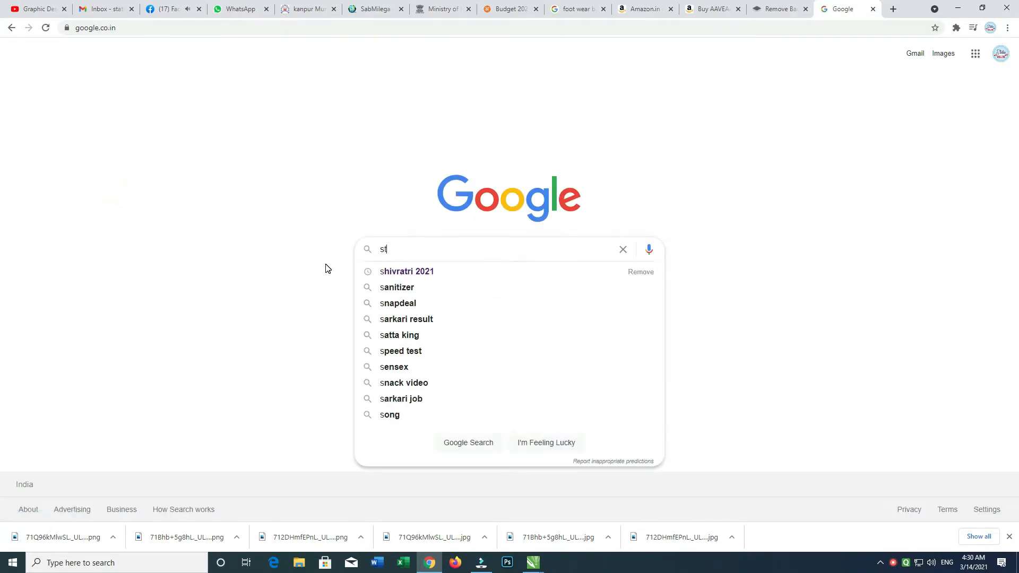
{"action": "type", "text": "yle"}
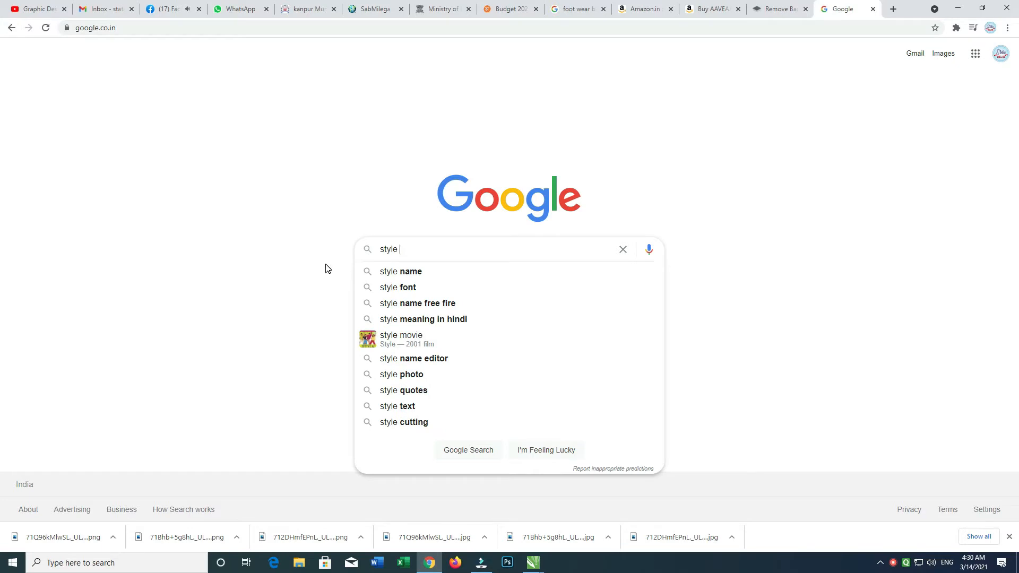
{"action": "type", "text": " log"}
{"action": "key", "text": "Return"}
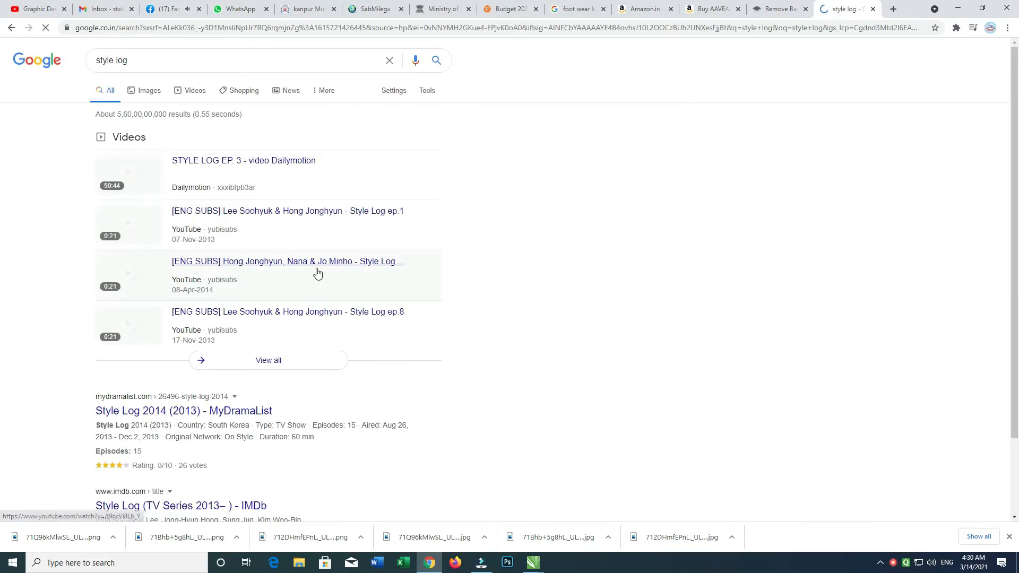
{"action": "left_click", "coordinate": [149, 90]}
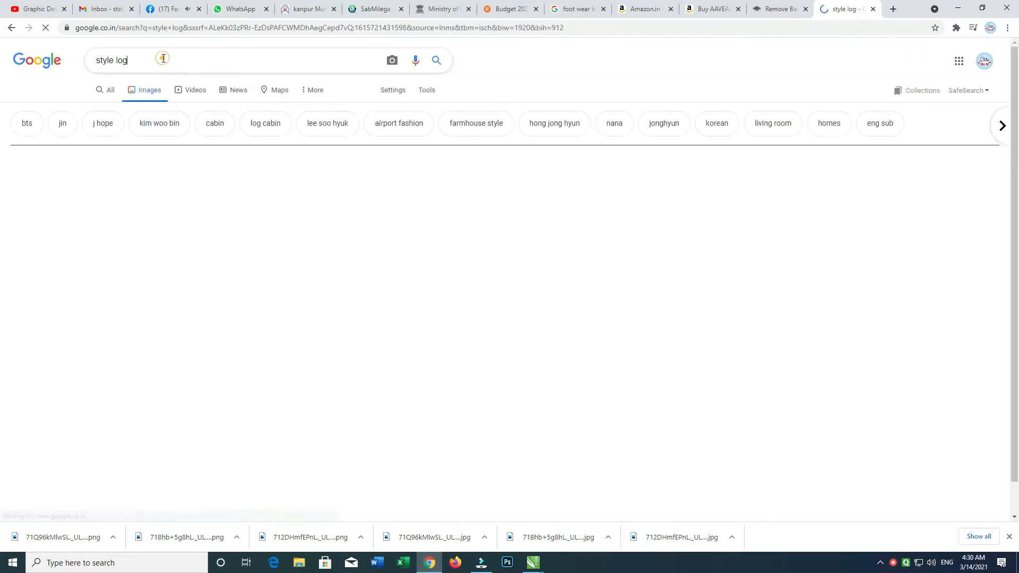
{"action": "left_click", "coordinate": [163, 58]}
{"action": "type", "text": "o"}
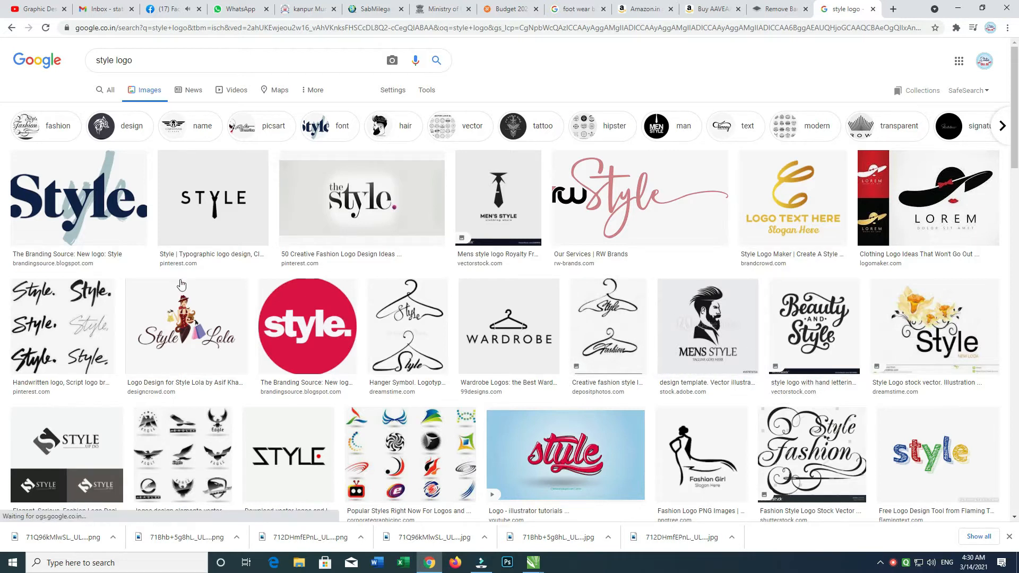
Browse the "style logo" image results, examining several Style logo previews and their related images for a suitable script lettering
{"action": "left_click", "coordinate": [81, 208]}
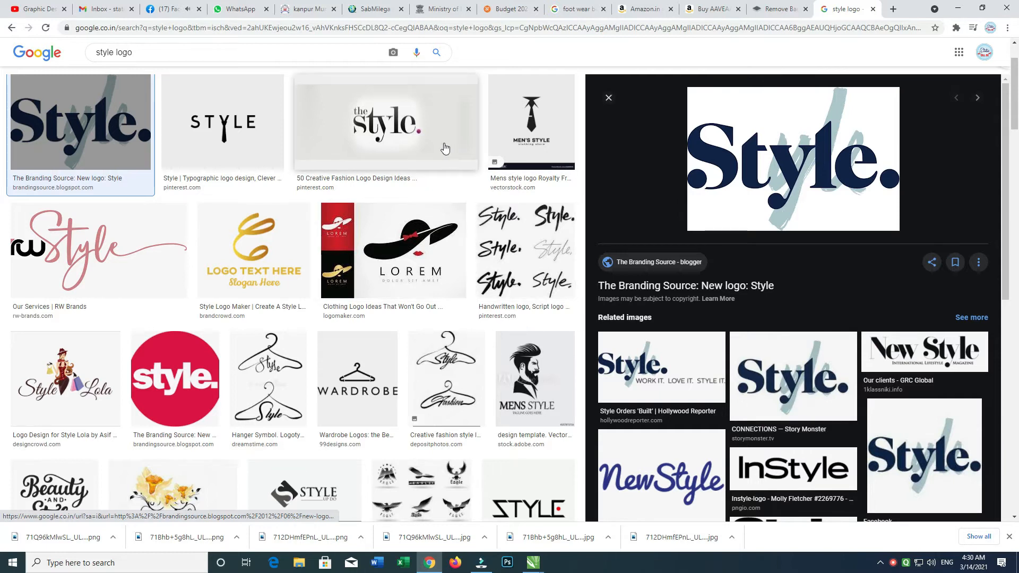
{"action": "left_click", "coordinate": [425, 178]}
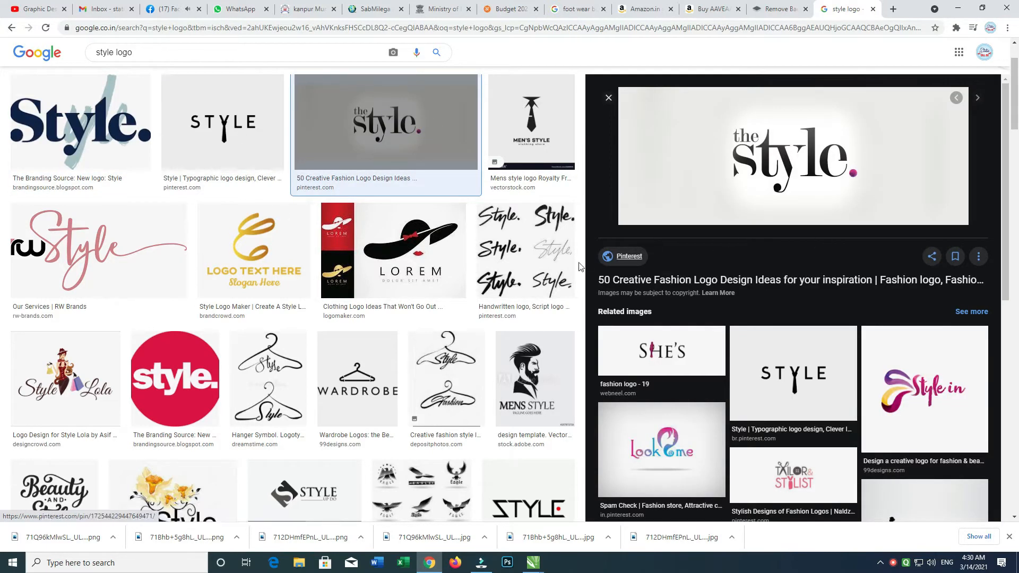
{"action": "left_click_drag", "start_coordinate": [1015, 136], "coordinate": [1011, 372]}
{"action": "scroll", "coordinate": [1011, 380], "scroll_direction": "down", "scroll_amount": 5}
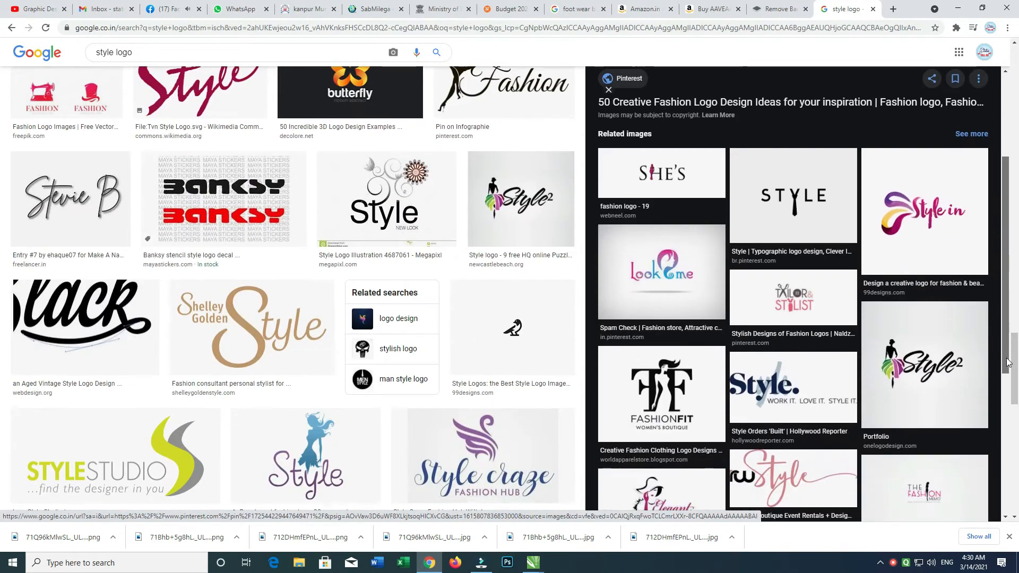
{"action": "left_click", "coordinate": [950, 313]}
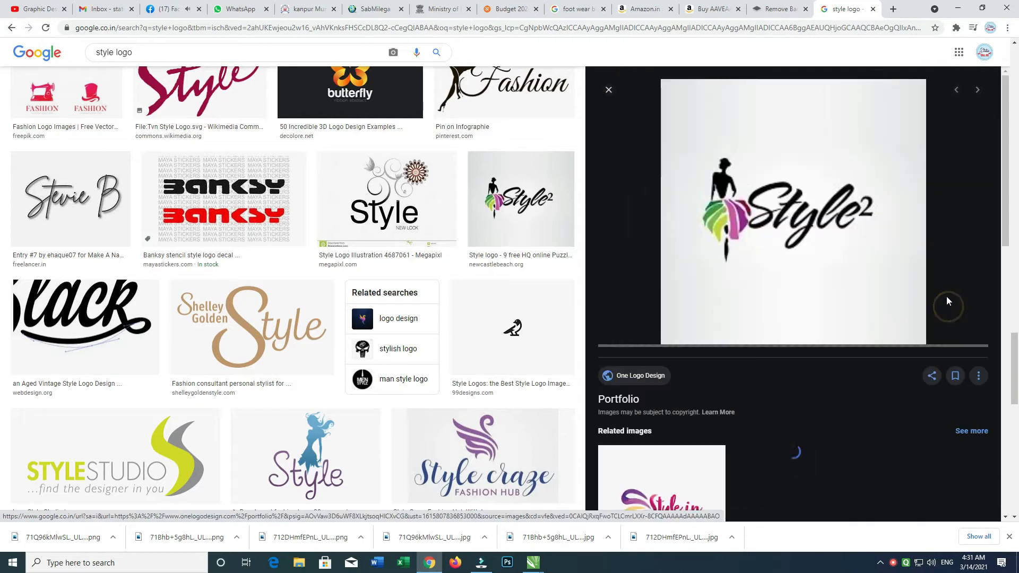
{"action": "left_click", "coordinate": [1013, 202]}
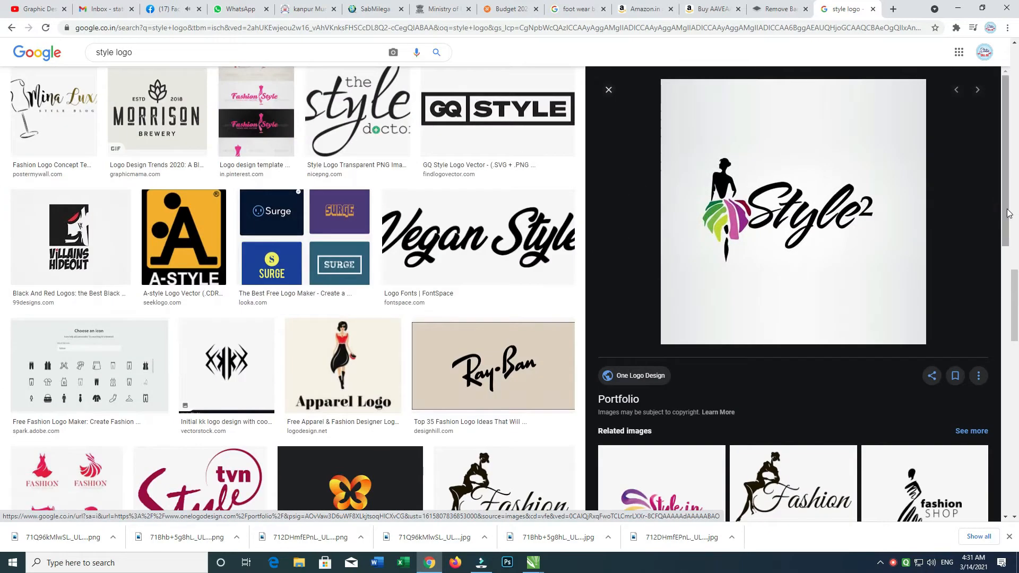
{"action": "scroll", "coordinate": [1011, 253], "scroll_direction": "down", "scroll_amount": 5}
{"action": "scroll", "coordinate": [1005, 333], "scroll_direction": "down", "scroll_amount": 2}
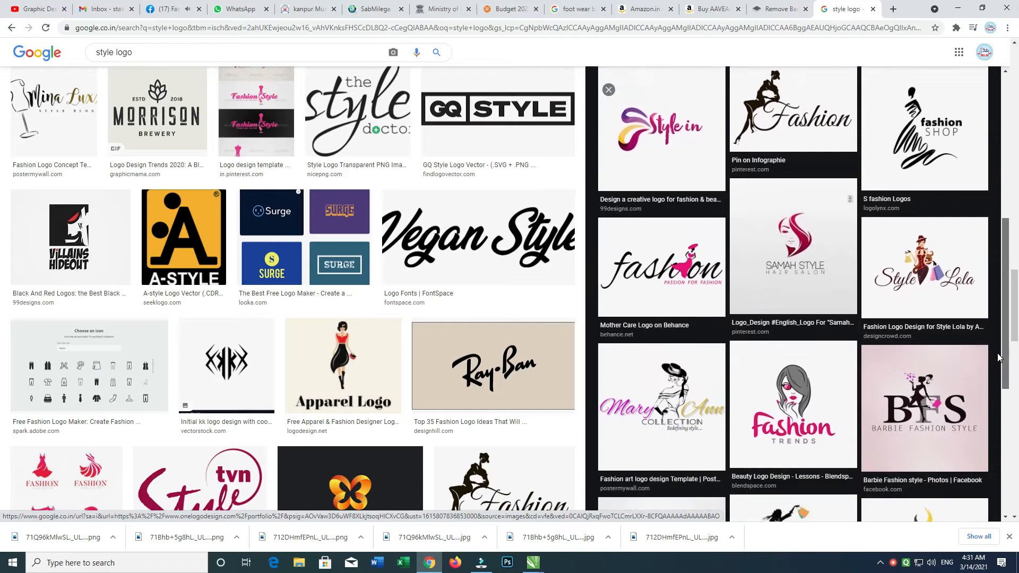
{"action": "left_click_drag", "start_coordinate": [1005, 333], "coordinate": [998, 202]}
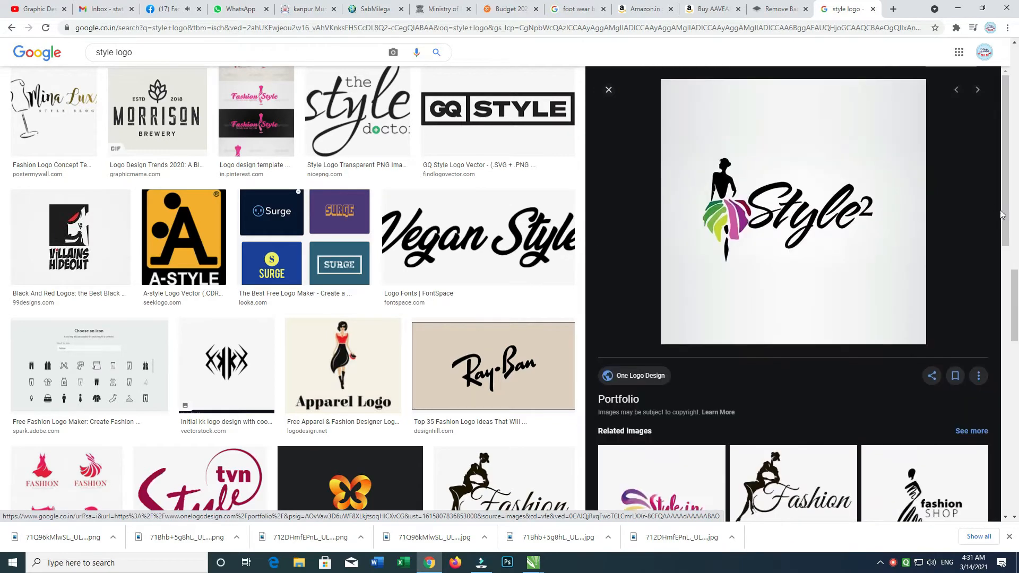
{"action": "left_click_drag", "start_coordinate": [1012, 302], "coordinate": [1013, 77]}
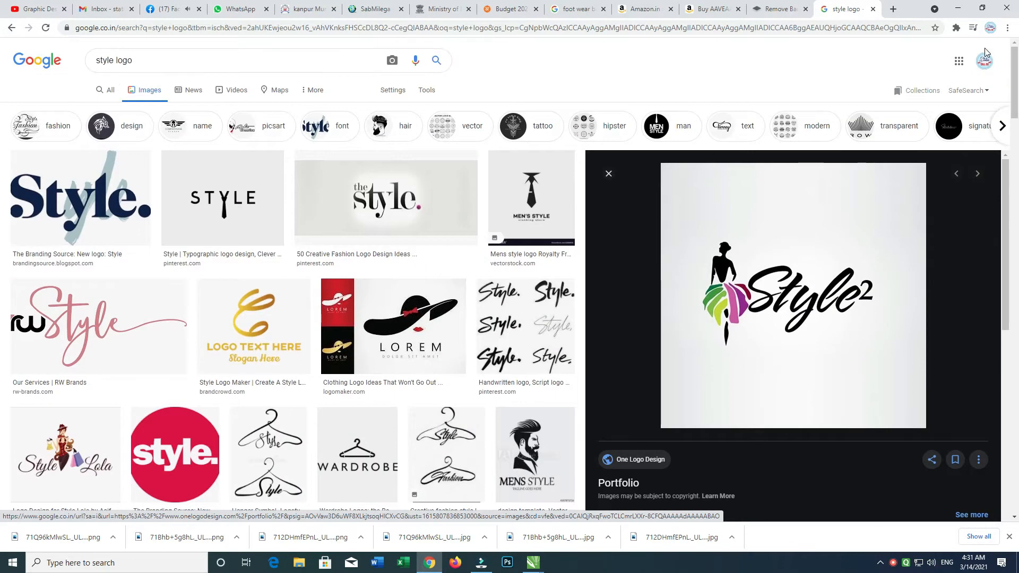
Open the RW Style result, follow its related images to the pink square "tvn Style" logo, and copy that image
{"action": "left_click", "coordinate": [79, 197]}
{"action": "left_click", "coordinate": [99, 249]}
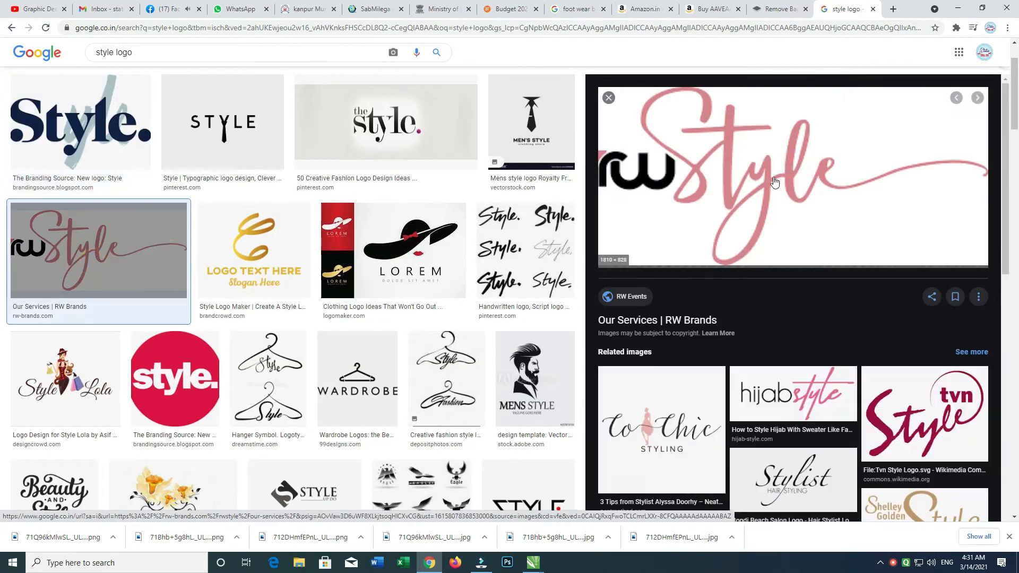
{"action": "left_click", "coordinate": [935, 429]}
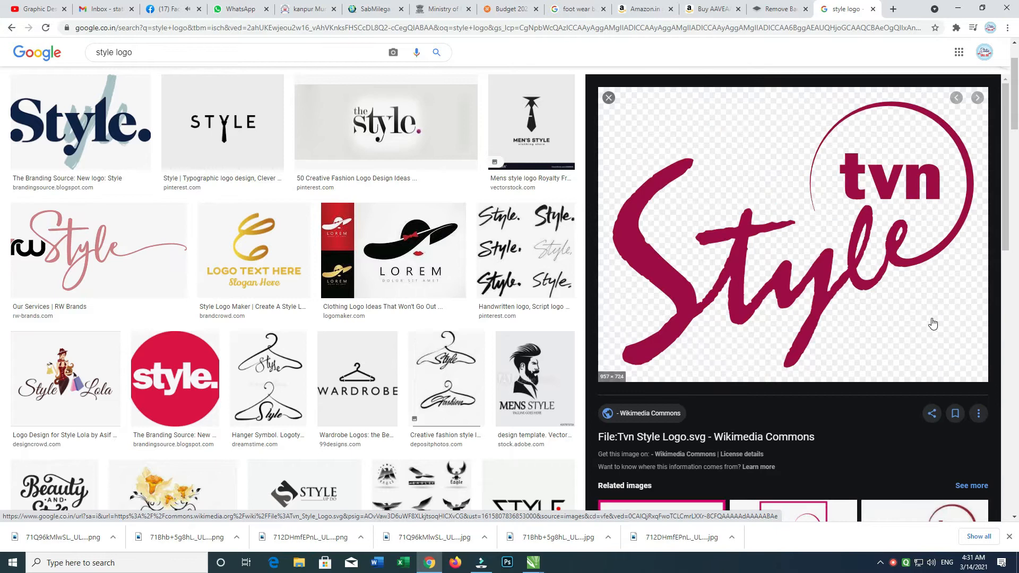
{"action": "scroll", "coordinate": [1016, 318], "scroll_direction": "down", "scroll_amount": 5}
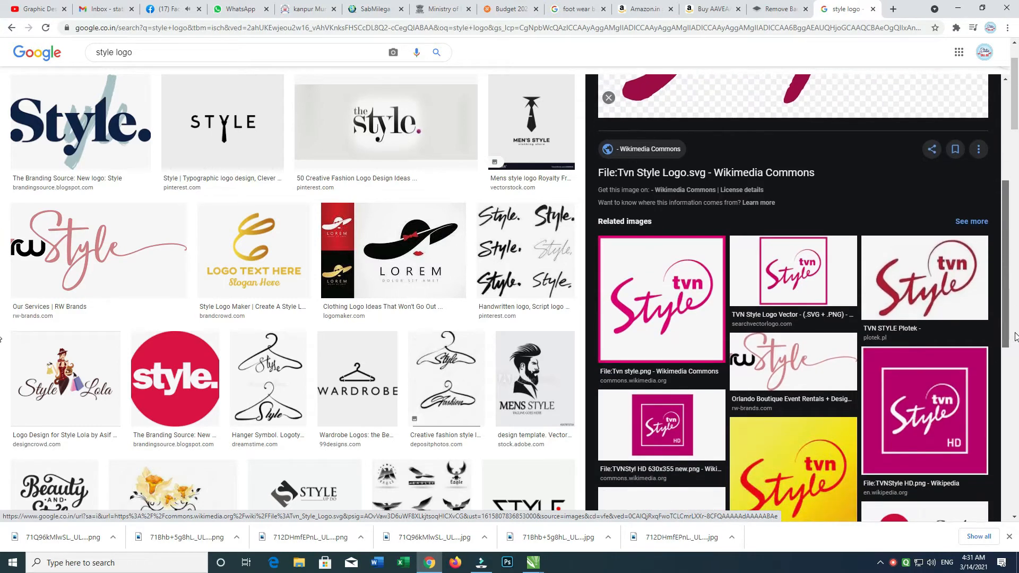
{"action": "left_click", "coordinate": [658, 325]}
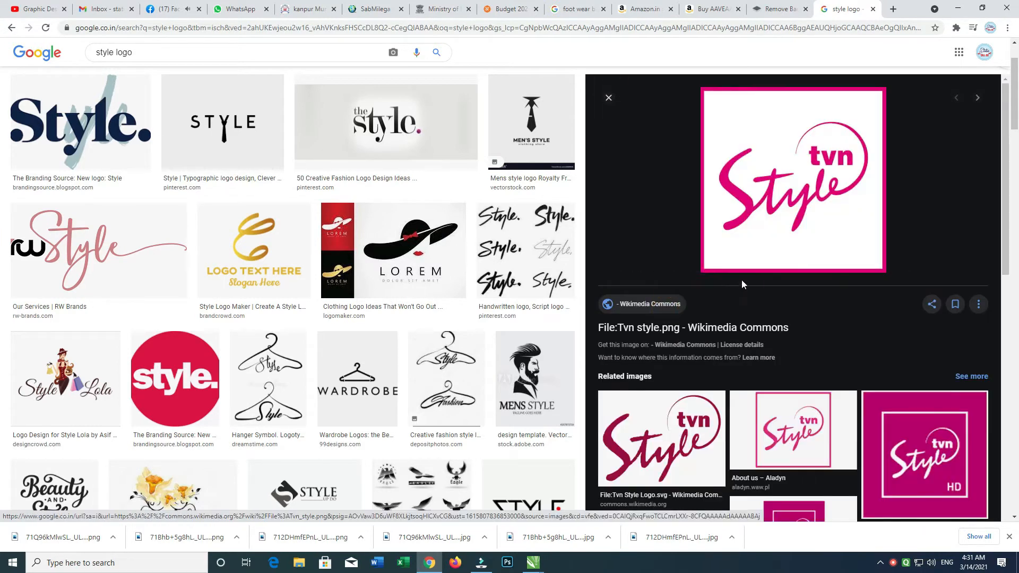
{"action": "right_click", "coordinate": [787, 212]}
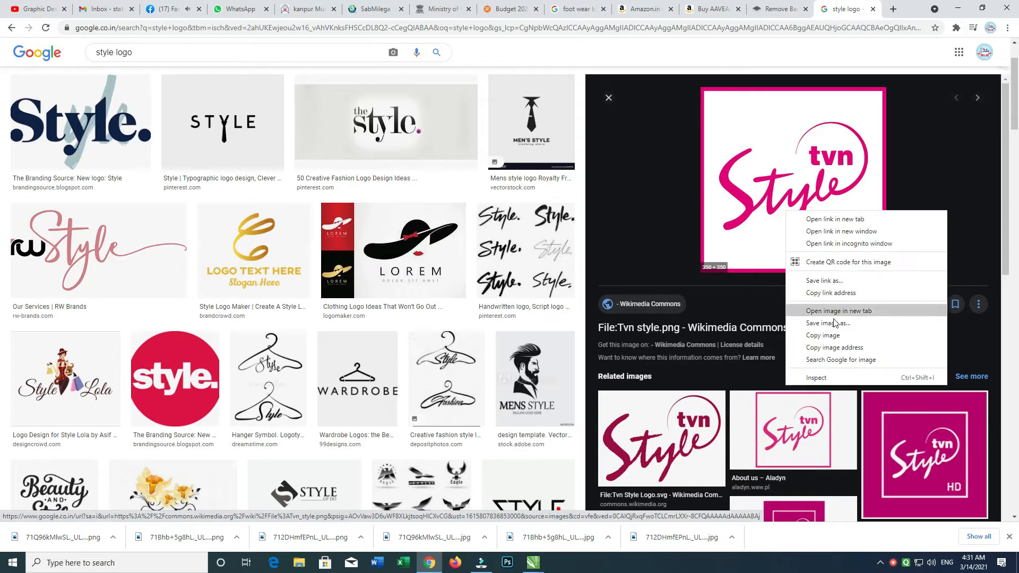
{"action": "left_click", "coordinate": [836, 337]}
Switch to CorelDRAW and centre the "Style Foot Wear" text on the dark banner rectangle
{"action": "key", "text": "alt+Tab"}
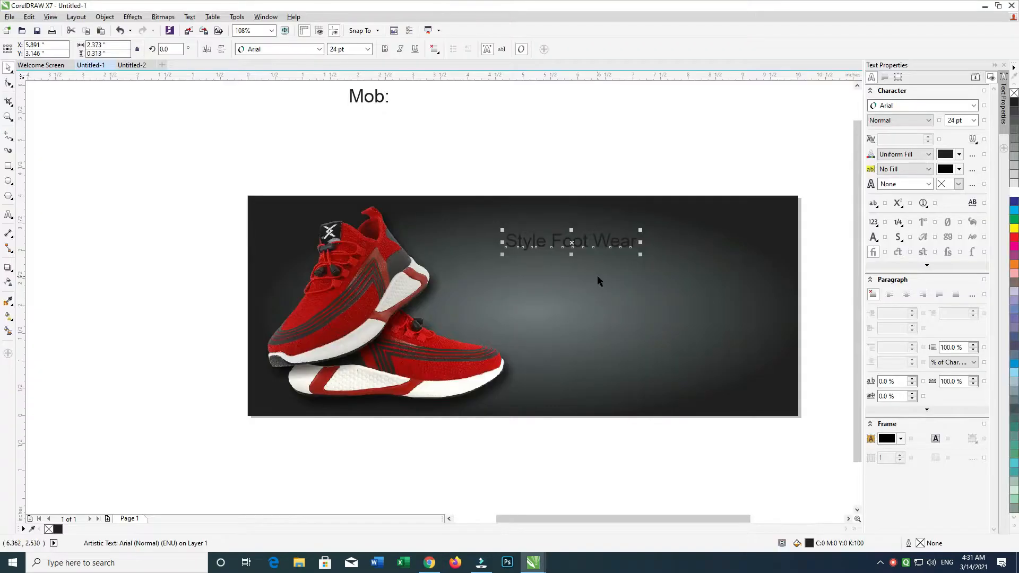
{"action": "left_click", "coordinate": [572, 273], "text": "shift"}
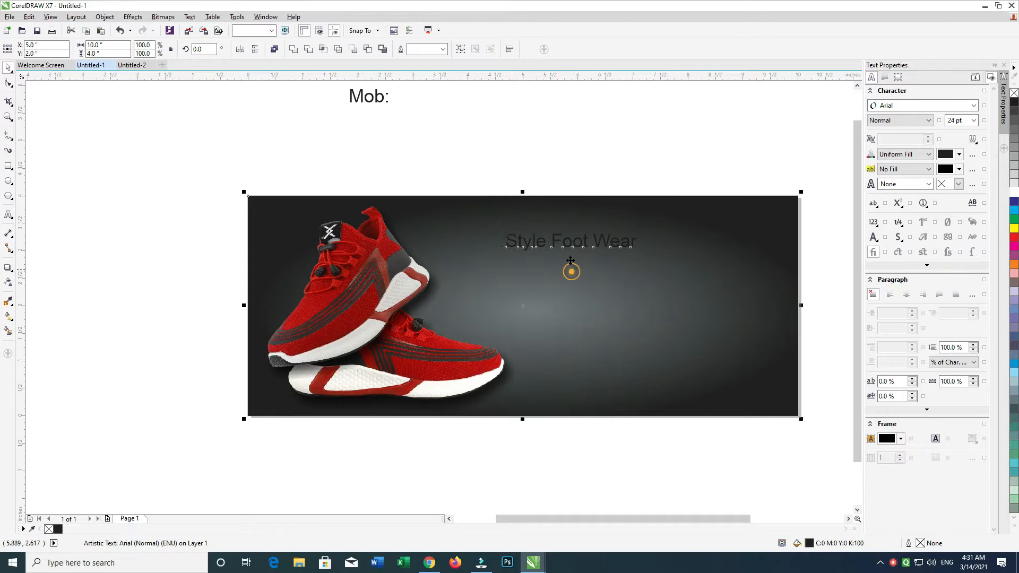
{"action": "key", "text": "c"}
{"action": "key", "text": "e"}
Paste the copied "tvn Style" logo image and vectorize it with Quick Trace
{"action": "key", "text": "ctrl+v"}
{"action": "left_click", "coordinate": [360, 49]}
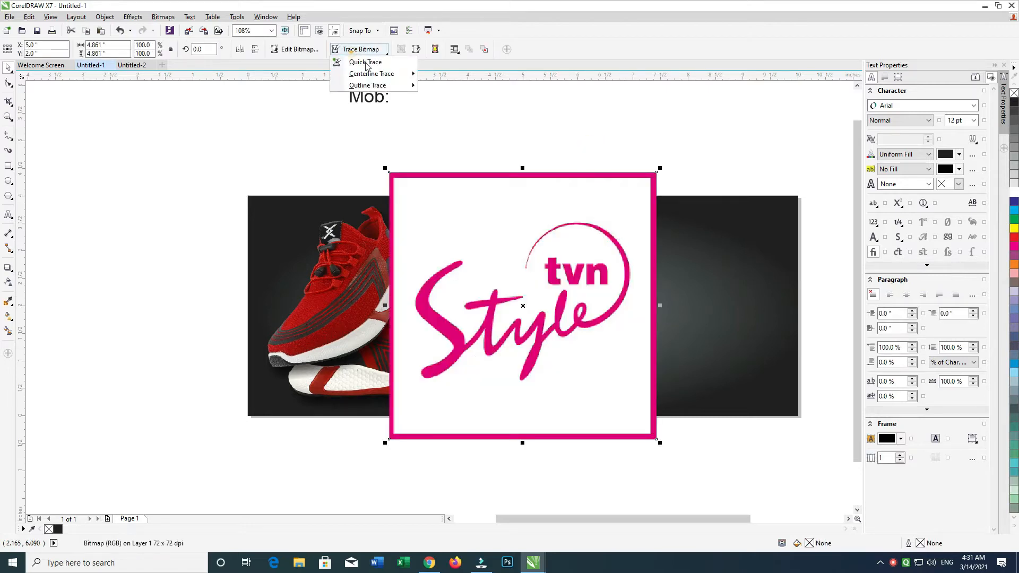
{"action": "left_click", "coordinate": [365, 62]}
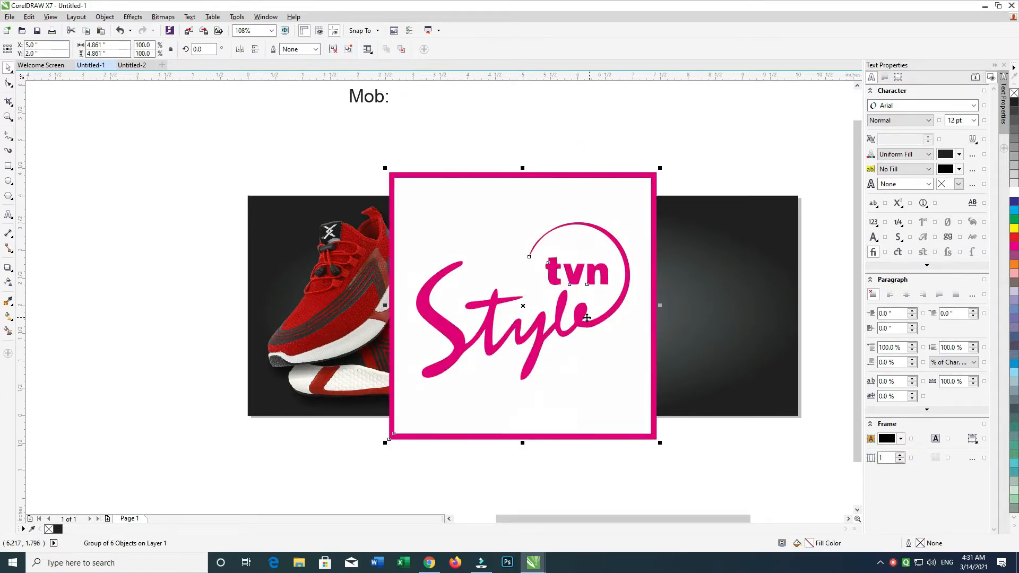
Cut the traced "Style" lettering with its swoosh to the clipboard, and undo the logo's trace and paste
{"action": "left_click", "coordinate": [655, 152]}
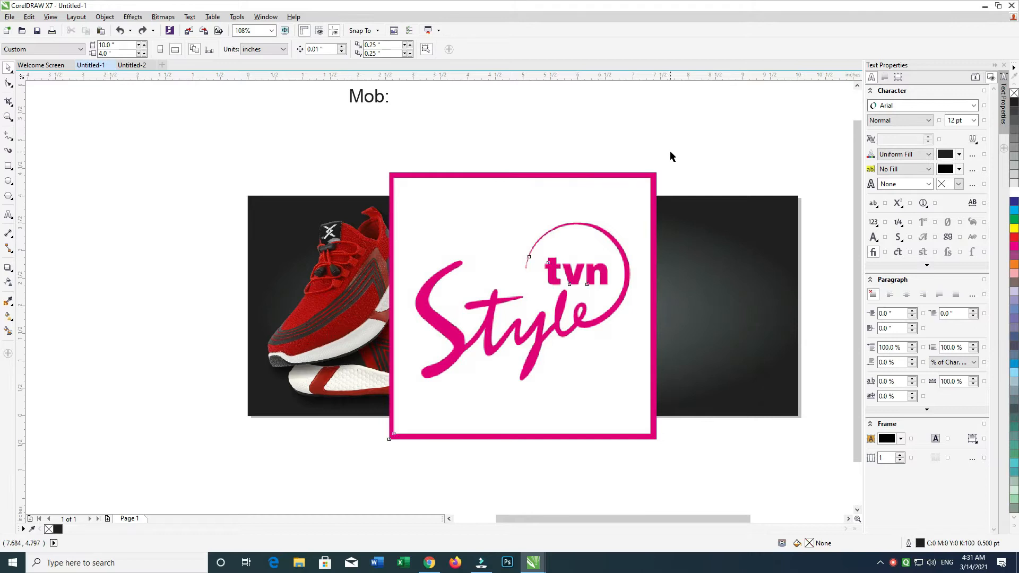
{"action": "left_click", "coordinate": [605, 228]}
{"action": "key", "text": "Delete"}
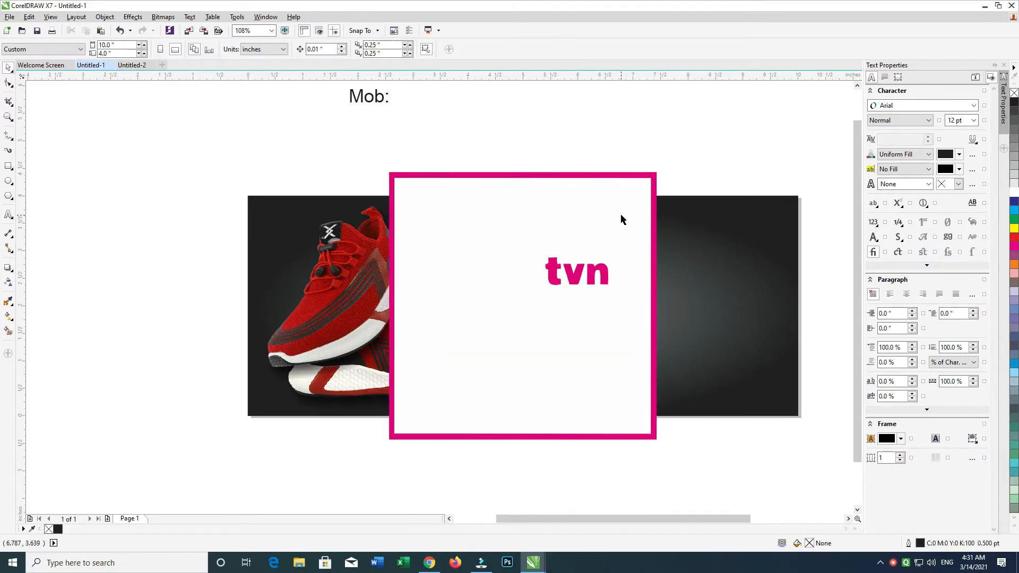
{"action": "key", "text": "ctrl+z"}
{"action": "key", "text": "ctrl+z"}
{"action": "key", "text": "ctrl+z"}
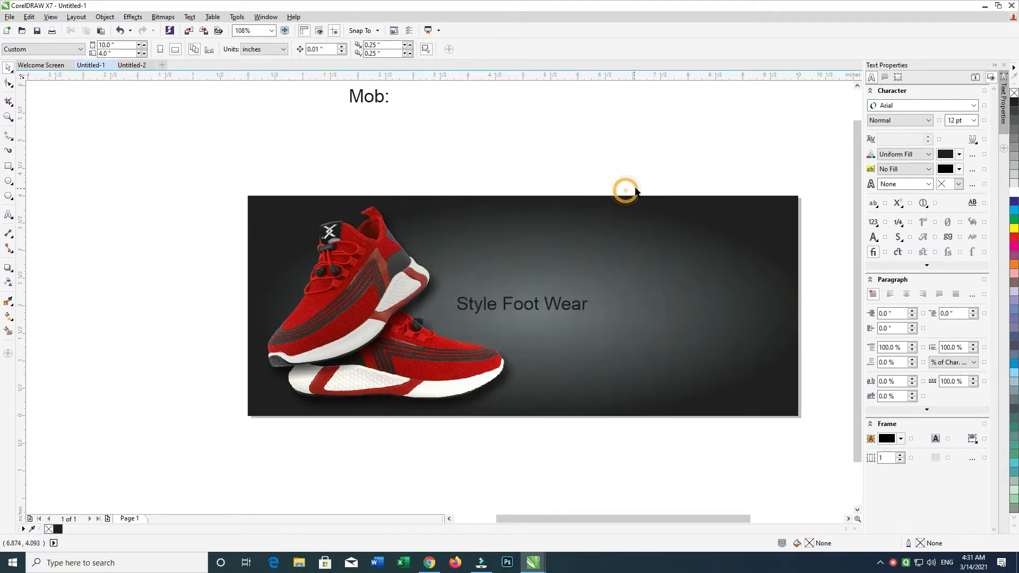
Paste the pink "Style" lettering onto the banner beside the shoes, and move the "Style Foot Wear" text above the banner
{"action": "key", "text": "ctrl+v"}
{"action": "left_click_drag", "start_coordinate": [620, 249], "coordinate": [676, 243]}
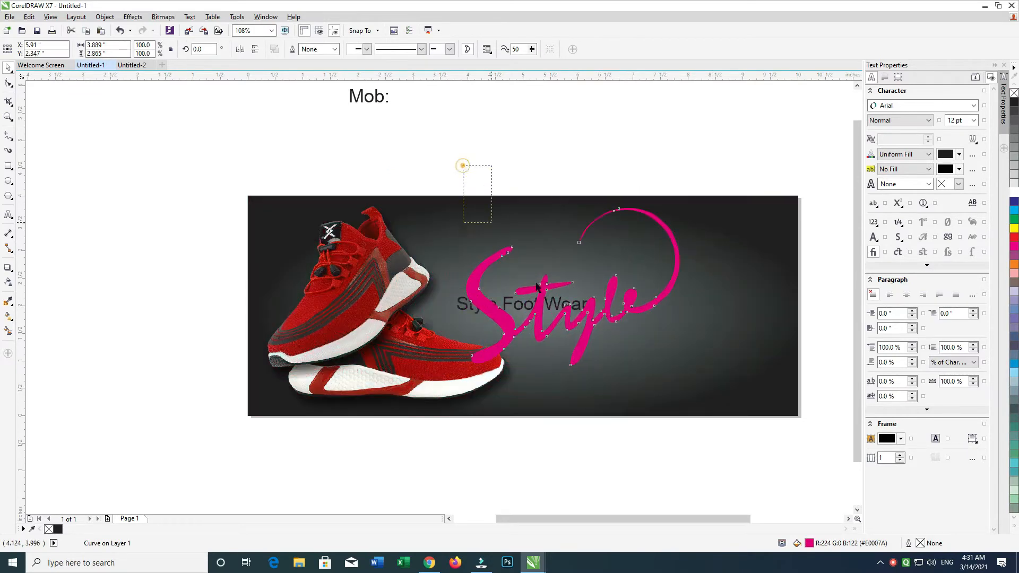
{"action": "left_click_drag", "start_coordinate": [512, 252], "coordinate": [611, 317]}
{"action": "left_click_drag", "start_coordinate": [523, 302], "coordinate": [532, 156]}
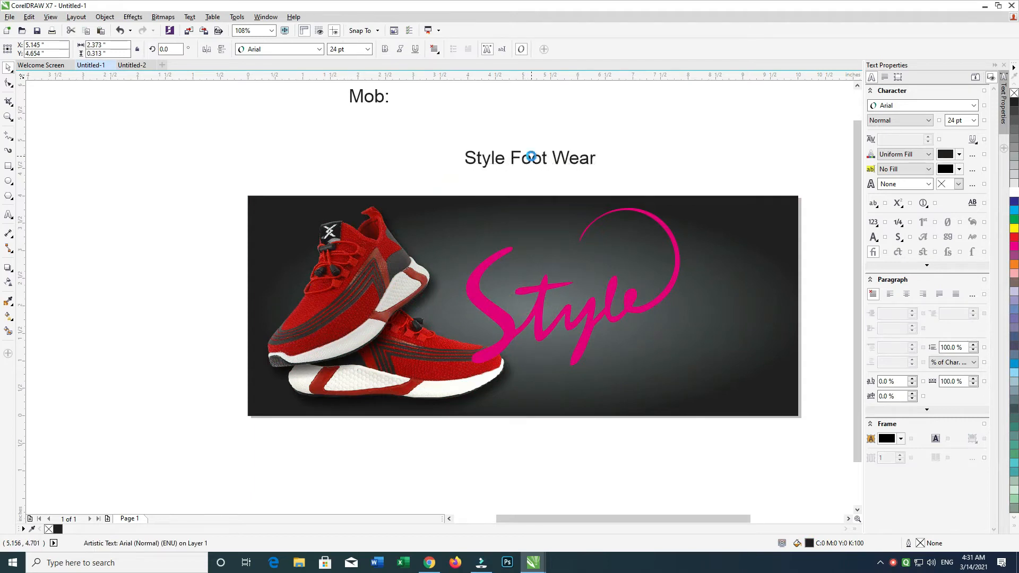
Draw a closed outline about 0.2 in tall with the Pen tool inside the filled loop of the letter "e"
{"action": "left_click", "coordinate": [8, 181]}
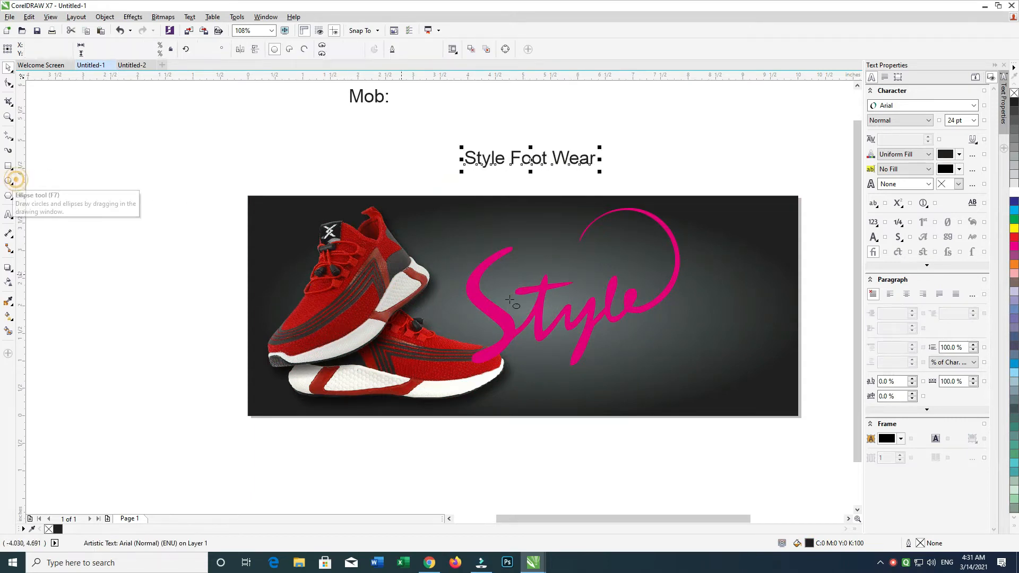
{"action": "left_click", "coordinate": [8, 117]}
{"action": "left_click_drag", "start_coordinate": [467, 228], "coordinate": [758, 364]}
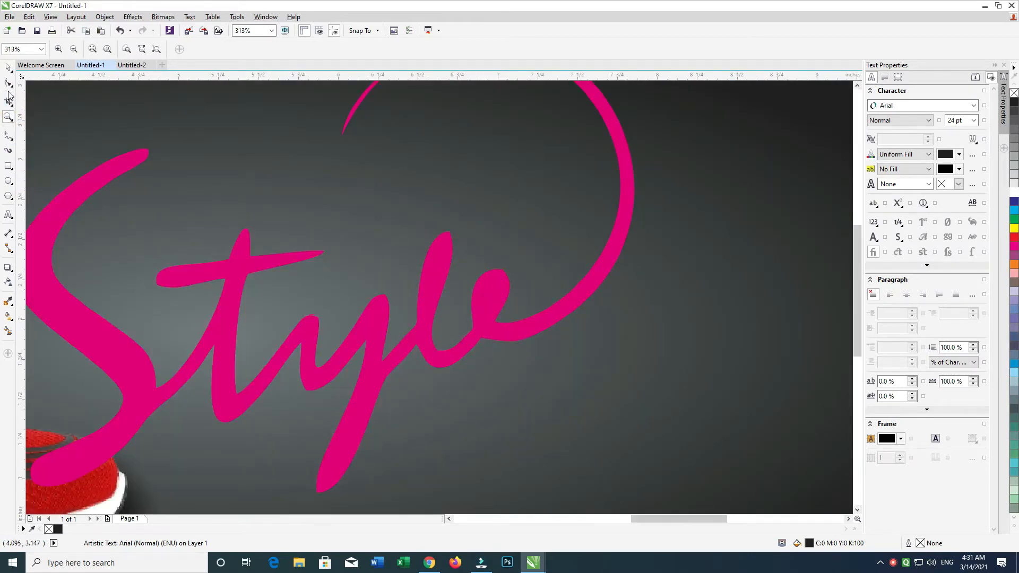
{"action": "left_click", "coordinate": [8, 182]}
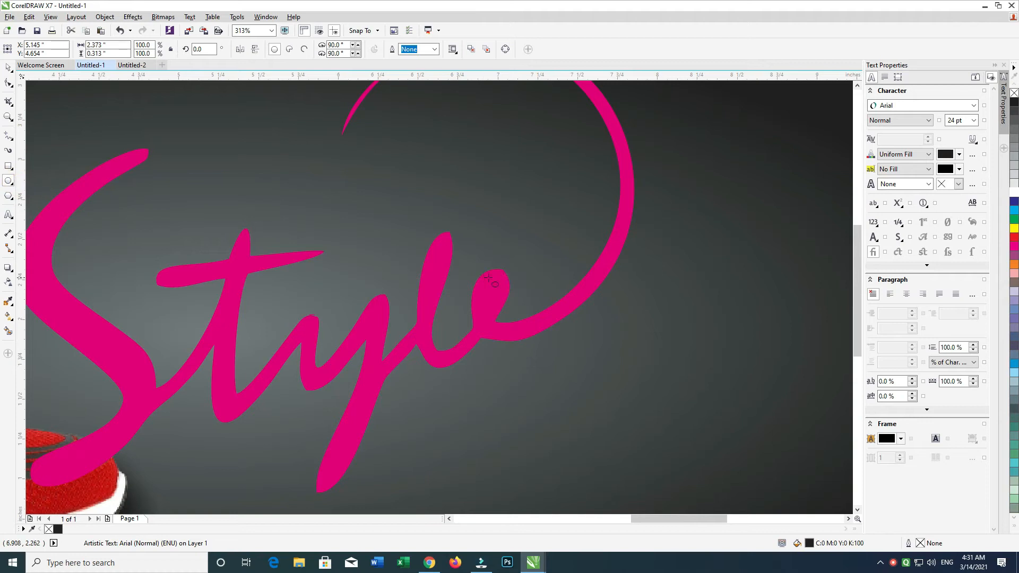
{"action": "left_click", "coordinate": [10, 137]}
{"action": "left_click", "coordinate": [11, 142]}
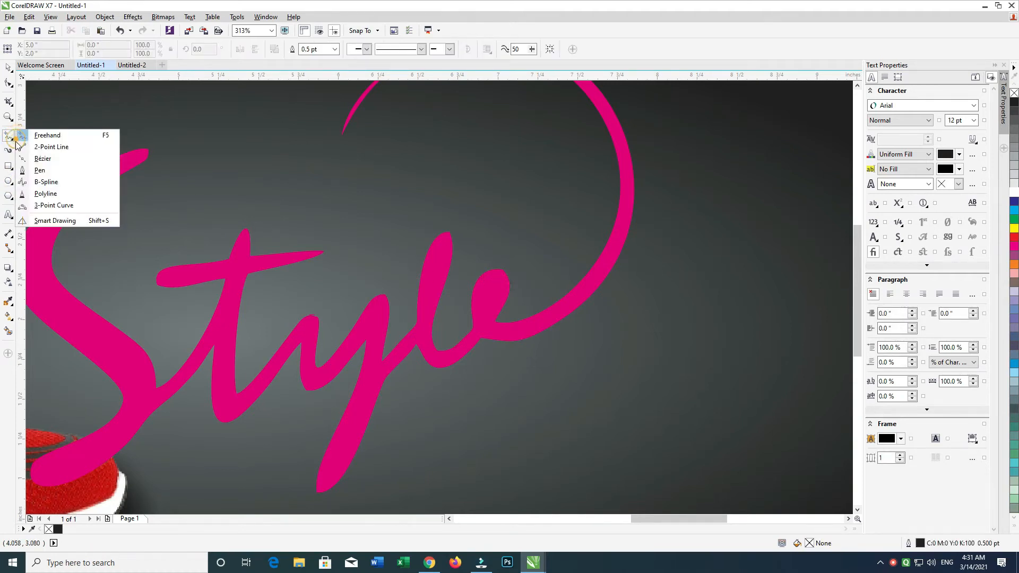
{"action": "left_click", "coordinate": [45, 169]}
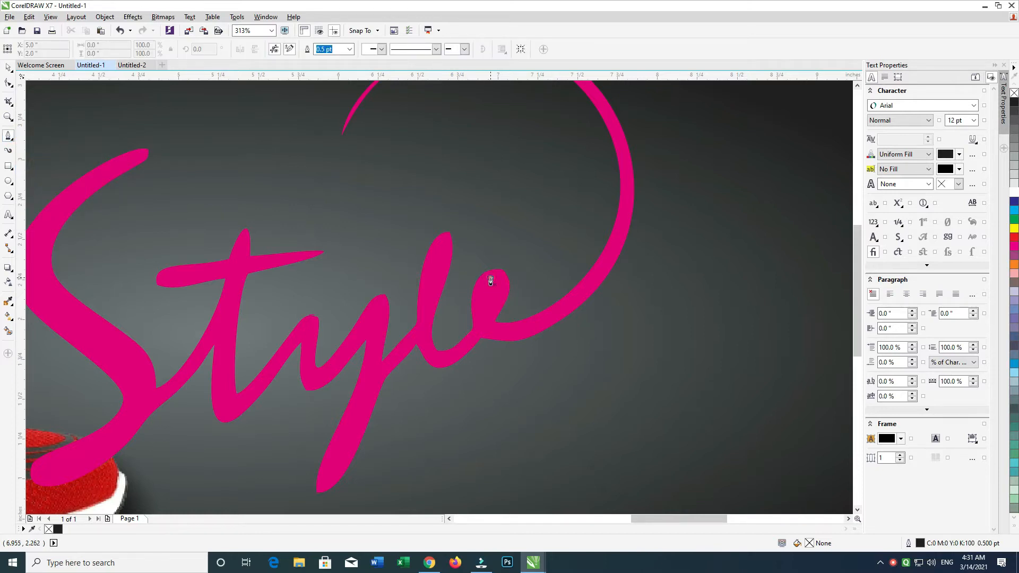
{"action": "left_click", "coordinate": [483, 284]}
{"action": "left_click", "coordinate": [481, 296]}
{"action": "left_click", "coordinate": [480, 304]}
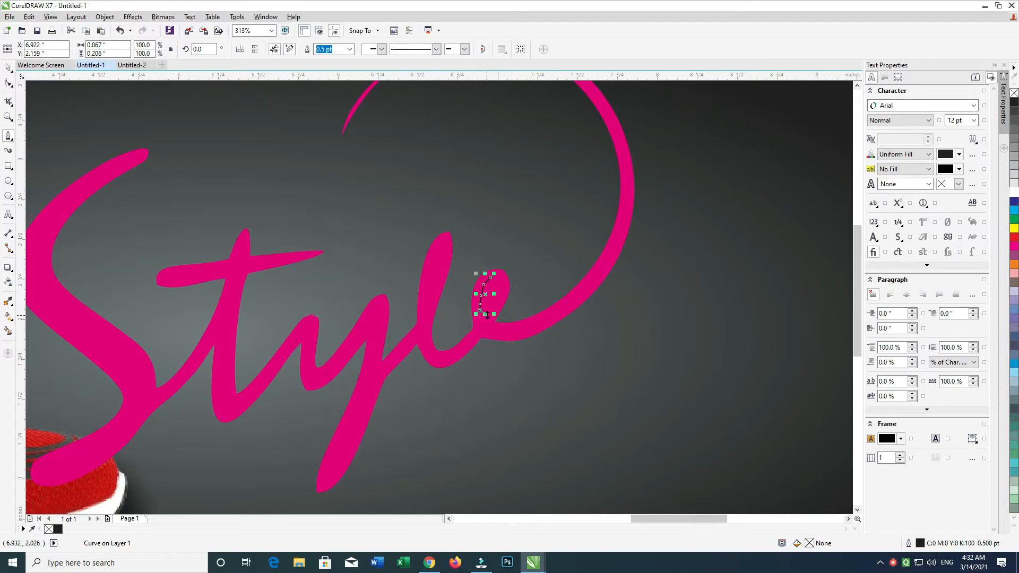
{"action": "left_click", "coordinate": [493, 308]}
{"action": "left_click", "coordinate": [497, 301]}
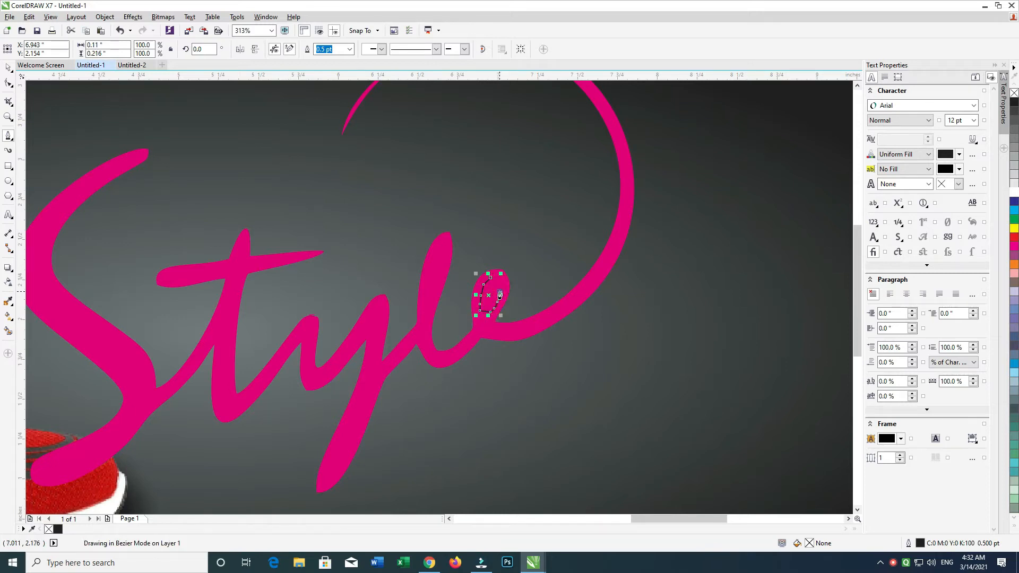
{"action": "left_click", "coordinate": [499, 287]}
{"action": "left_click", "coordinate": [489, 277]}
Remove surplus nodes from the outline inside the "e" with the Shape tool to smooth it into an oval
{"action": "left_click", "coordinate": [10, 82]}
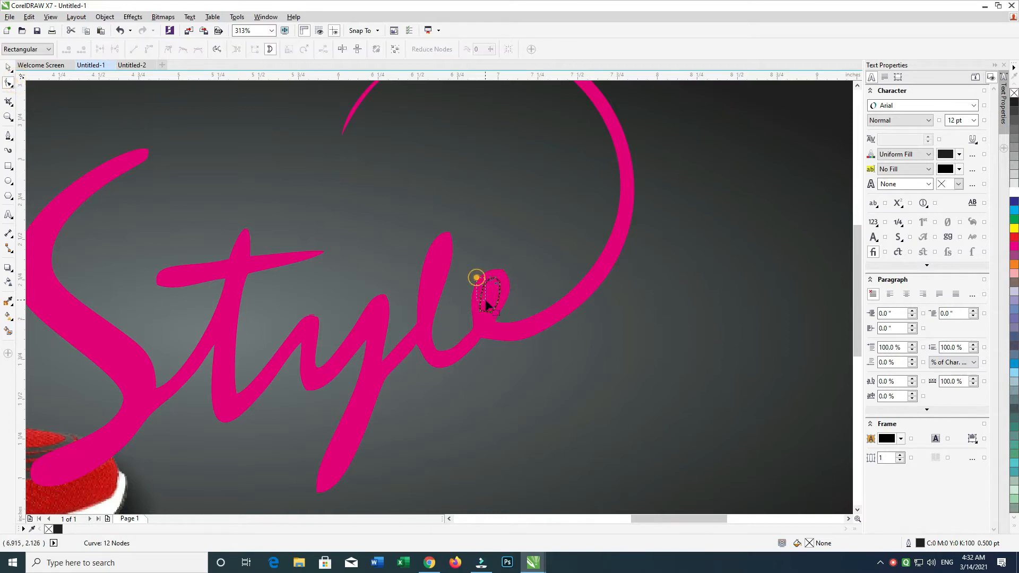
{"action": "key", "text": "Delete"}
{"action": "double_click", "coordinate": [482, 317]}
{"action": "left_click_drag", "start_coordinate": [510, 269], "coordinate": [480, 286]}
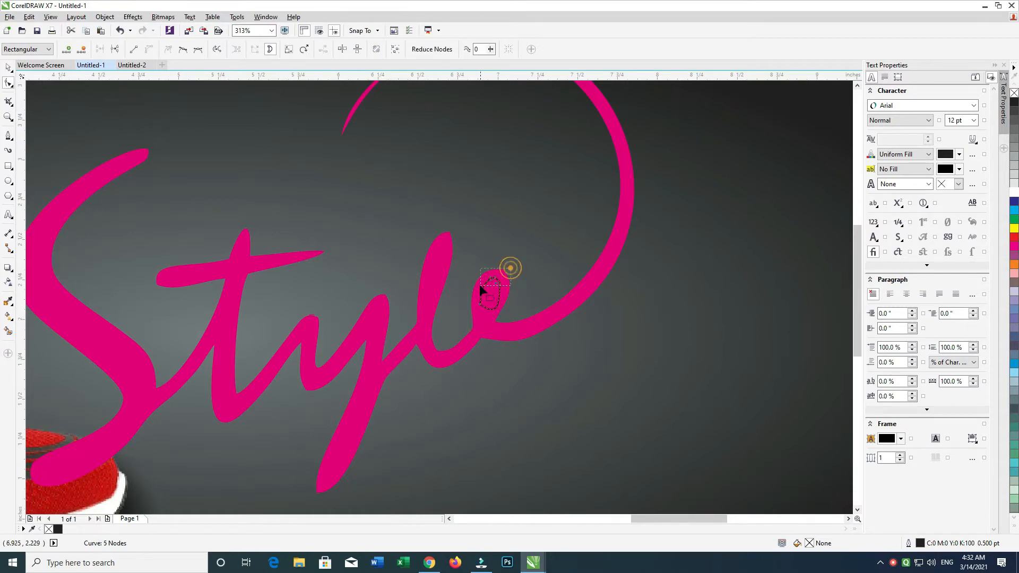
Resize the oval inside the "e" to about 0.10 × 0.18 in and fill it white with no outline
{"action": "left_click", "coordinate": [8, 69]}
{"action": "left_click", "coordinate": [489, 314]}
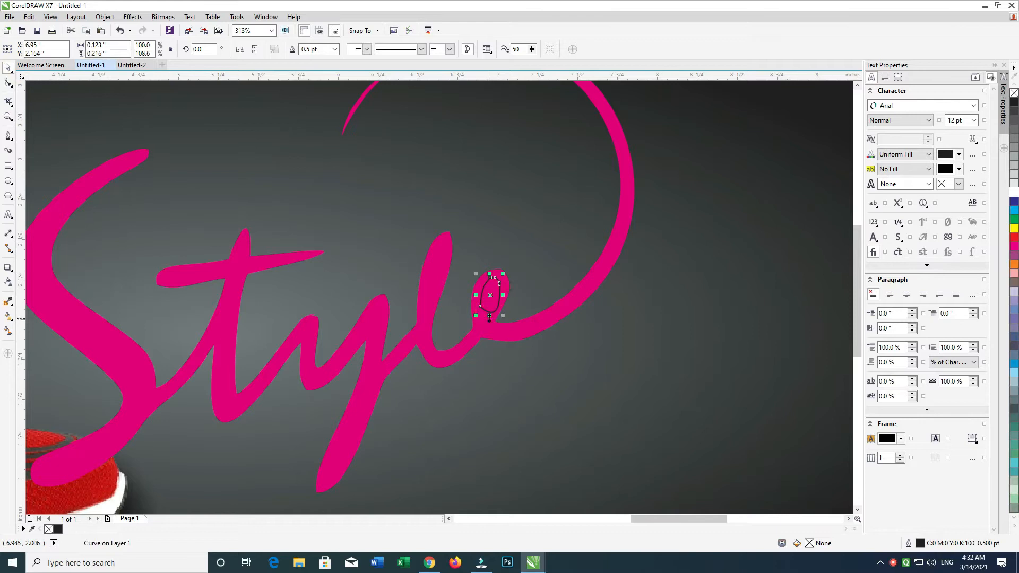
{"action": "left_click_drag", "start_coordinate": [505, 316], "coordinate": [505, 315]}
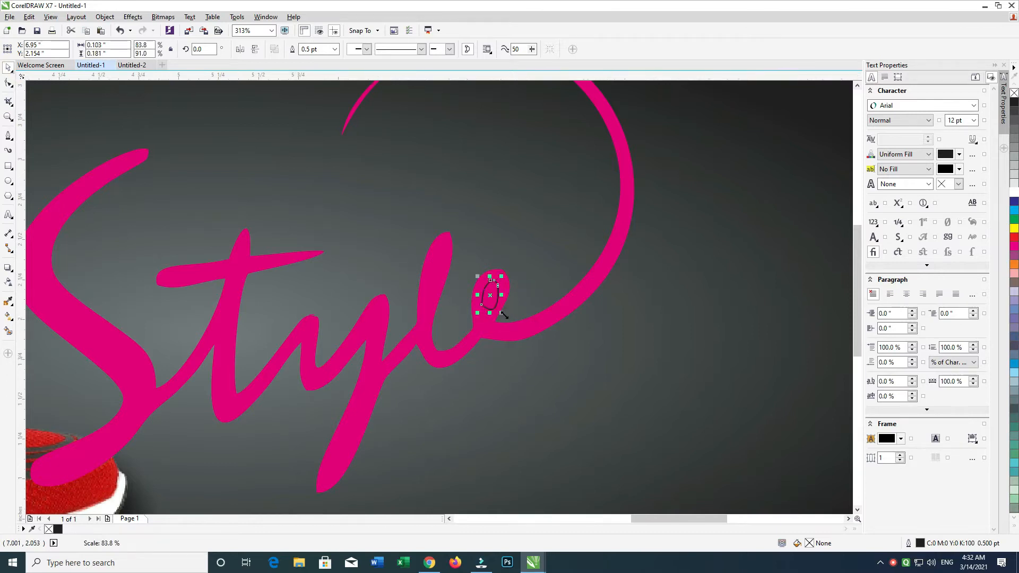
{"action": "left_click", "coordinate": [1014, 192]}
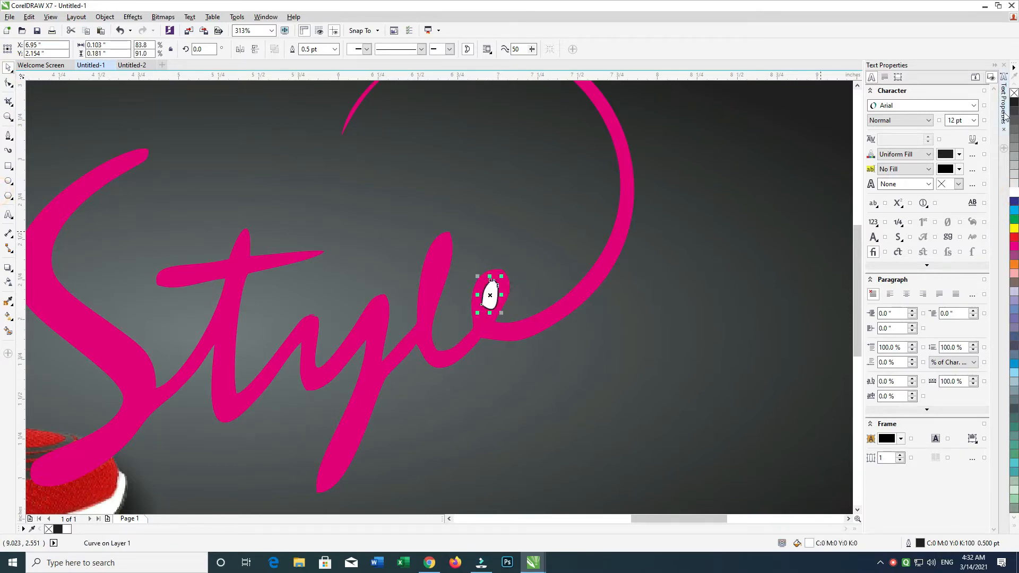
{"action": "right_click", "coordinate": [1015, 93]}
Cut the white oval out of the "Style" lettering to open the loop of the "e", and delete the oval
{"action": "left_click", "coordinate": [505, 285], "text": "shift"}
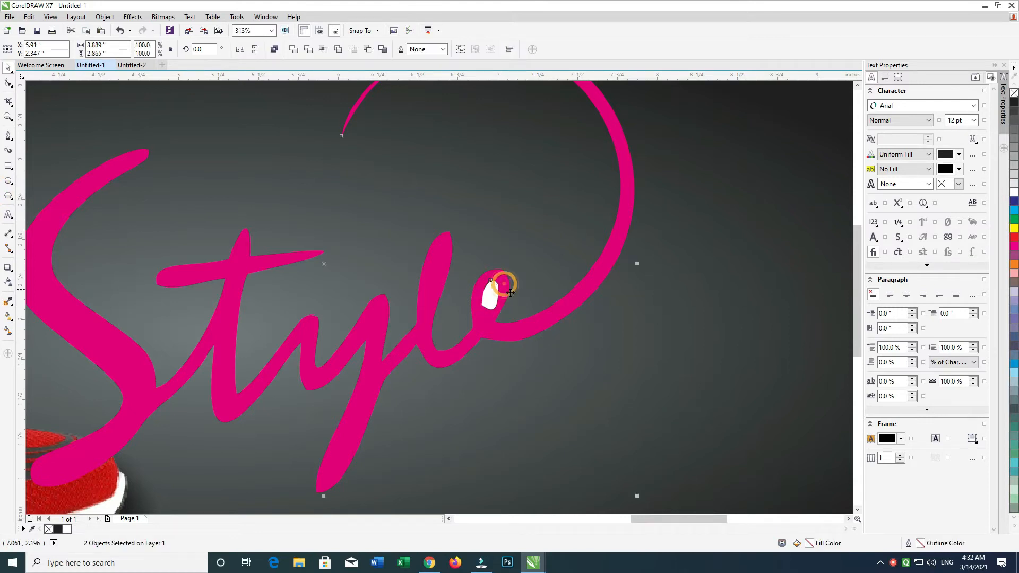
{"action": "left_click", "coordinate": [353, 50]}
{"action": "key", "text": "Return"}
{"action": "key", "text": "ctrl+z"}
{"action": "left_click", "coordinate": [519, 150]}
{"action": "left_click_drag", "start_coordinate": [491, 292], "coordinate": [522, 254]}
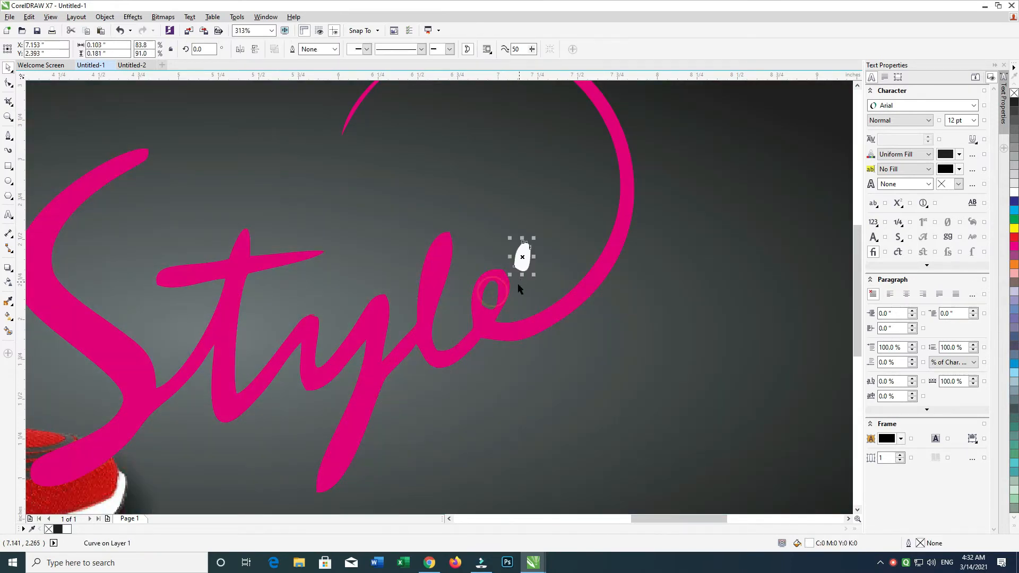
{"action": "key", "text": "Delete"}
Enlarge the "Style" lettering to about 4.21 × 3.10 in, position it beside the shoes and fill it white
{"action": "left_click", "coordinate": [508, 287]}
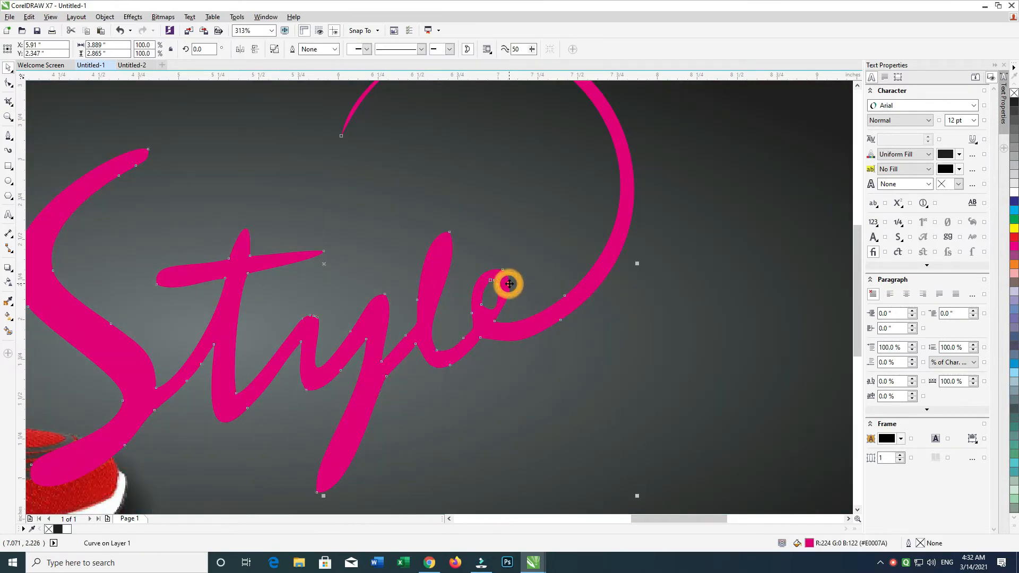
{"action": "key", "text": "F4"}
{"action": "left_click_drag", "start_coordinate": [611, 253], "coordinate": [674, 279]}
{"action": "left_click_drag", "start_coordinate": [678, 294], "coordinate": [657, 264]}
{"action": "mouse_move", "coordinate": [645, 314]}
{"action": "left_mouse_down"}
{"action": "mouse_move", "coordinate": [637, 296]}
{"action": "mouse_move", "coordinate": [657, 313]}
{"action": "left_mouse_up"}
{"action": "left_click_drag", "start_coordinate": [680, 415], "coordinate": [712, 438]}
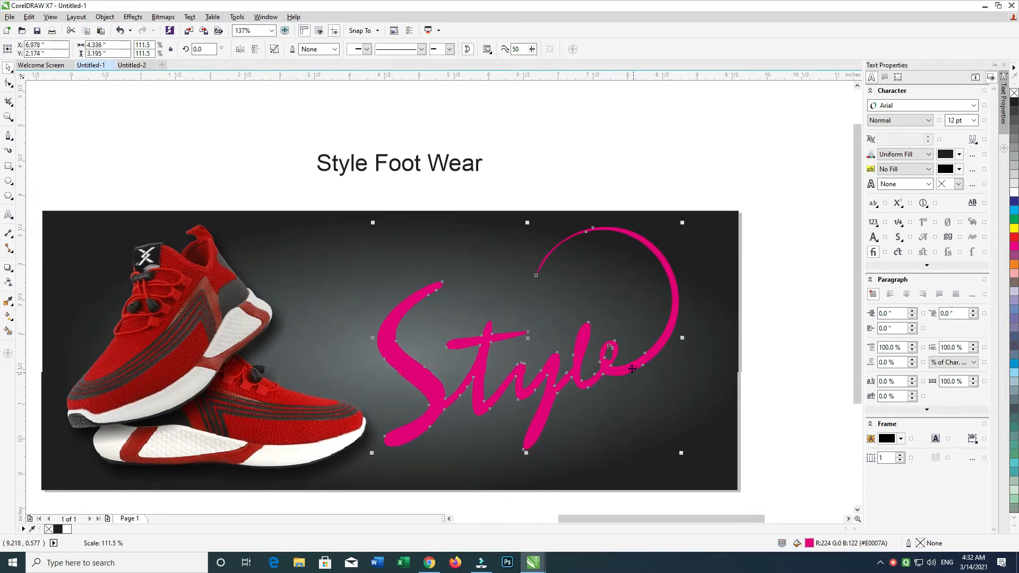
{"action": "left_click", "coordinate": [1014, 196]}
{"action": "scroll", "coordinate": [685, 425], "scroll_direction": "down", "scroll_amount": 1}
{"action": "left_click", "coordinate": [679, 432]}
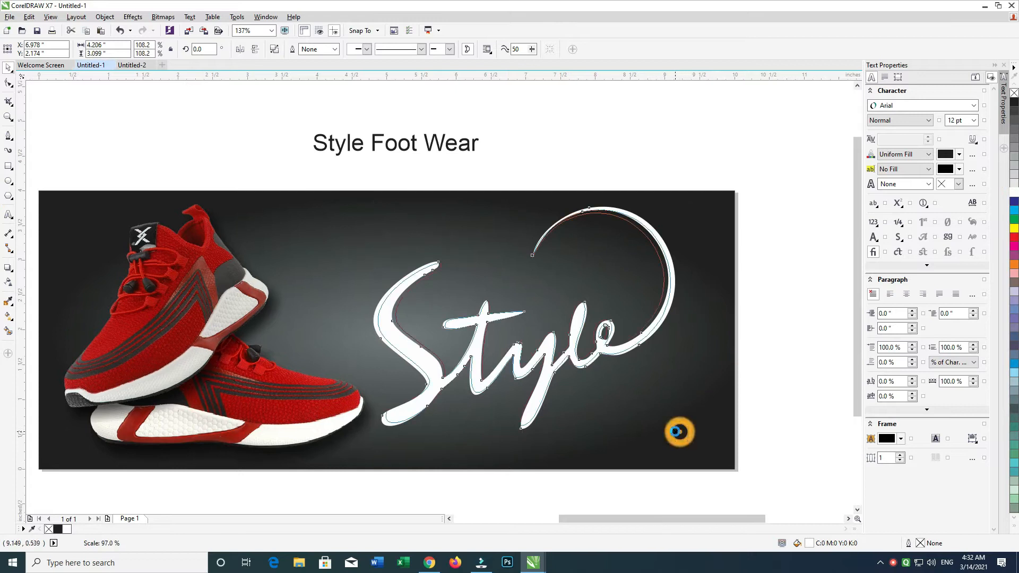
Reshape the banner background's elliptical fountain fill with the Interactive Fill tool so that its light centre sits behind the shoes
{"action": "key", "text": "g"}
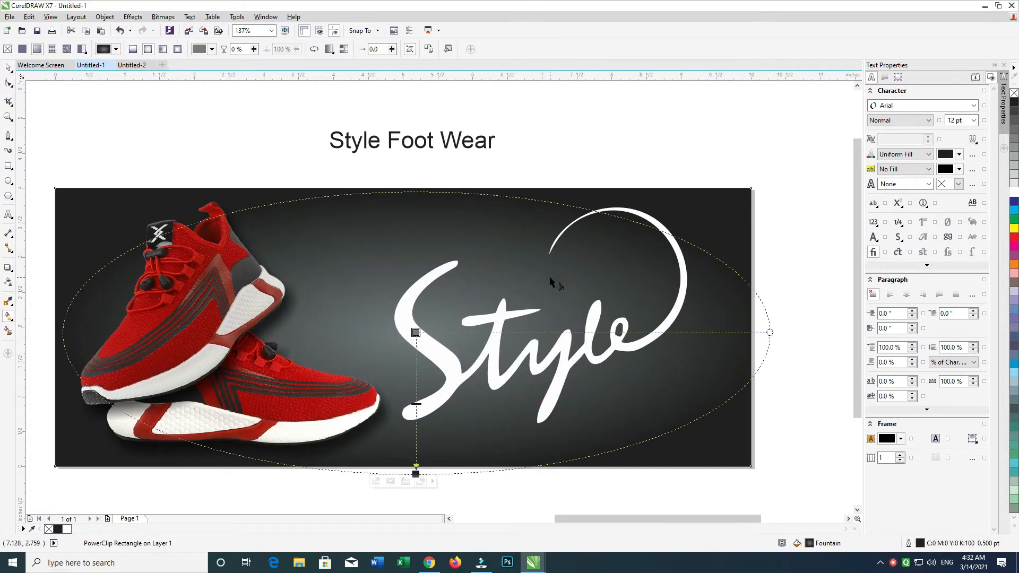
{"action": "left_click_drag", "start_coordinate": [769, 332], "coordinate": [666, 328]}
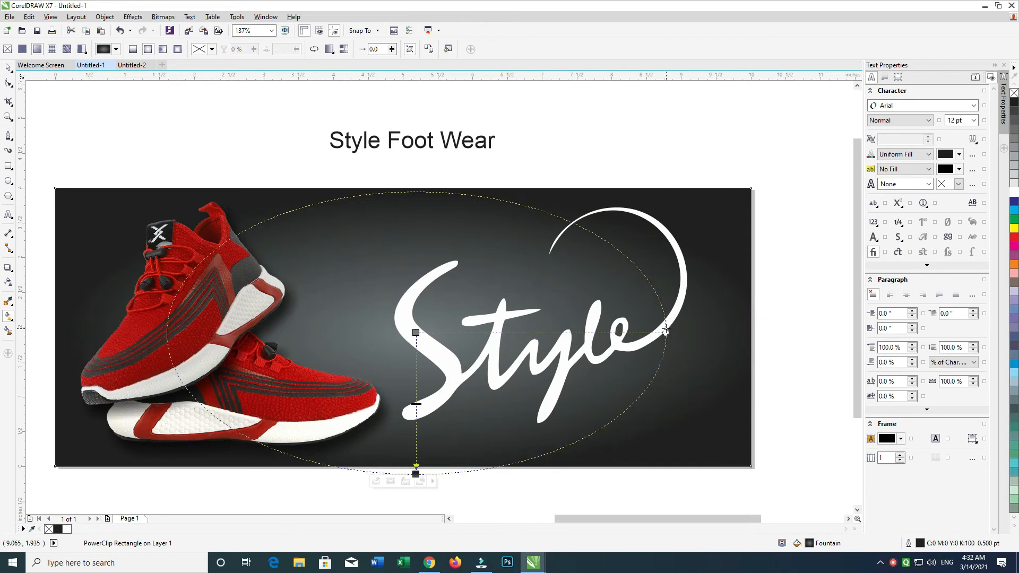
{"action": "mouse_move", "coordinate": [416, 332]}
{"action": "left_mouse_down"}
{"action": "mouse_move", "coordinate": [344, 343]}
{"action": "mouse_move", "coordinate": [416, 343]}
{"action": "left_mouse_up"}
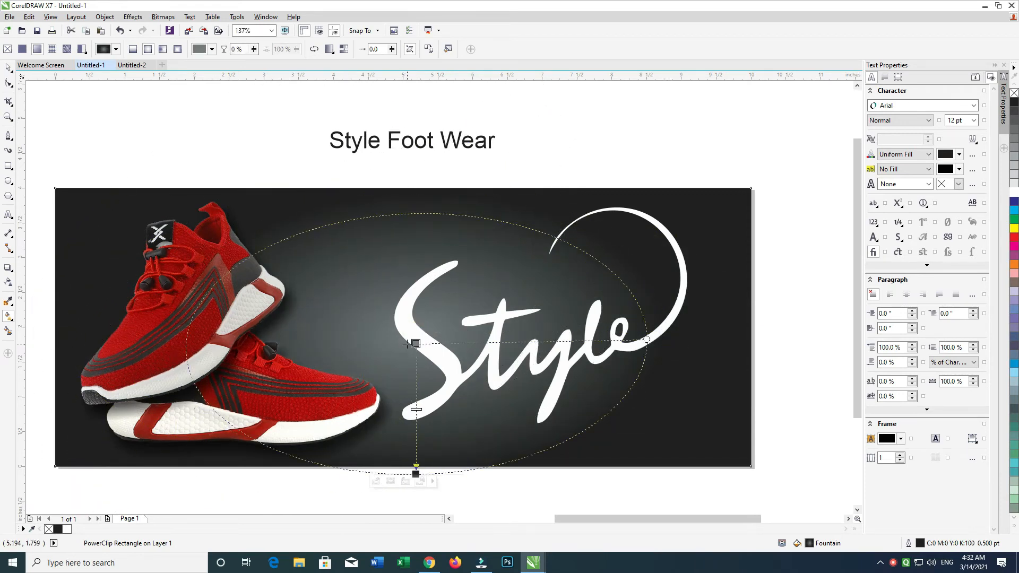
{"action": "left_click_drag", "start_coordinate": [647, 340], "coordinate": [572, 339]}
{"action": "left_click_drag", "start_coordinate": [416, 344], "coordinate": [374, 339]}
{"action": "left_click_drag", "start_coordinate": [519, 159], "coordinate": [538, 217]}
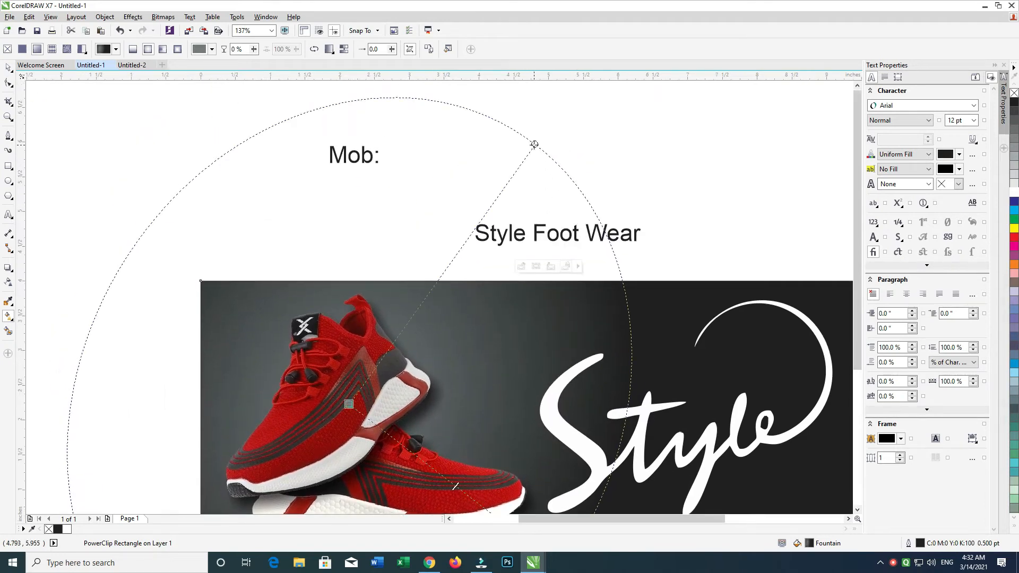
{"action": "left_click_drag", "start_coordinate": [533, 142], "coordinate": [498, 97]}
{"action": "left_click_drag", "start_coordinate": [582, 437], "coordinate": [519, 425]}
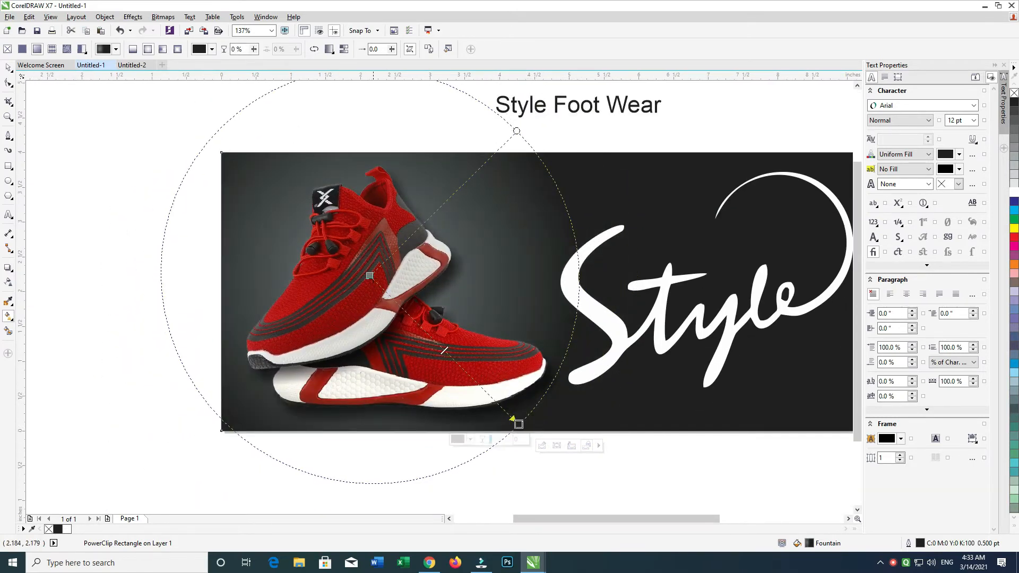
{"action": "left_click", "coordinate": [372, 277]}
Move the "Style" lettering farther from the shoes, with its centre at about X 7.38 in, Y 2.26 in
{"action": "scroll", "coordinate": [523, 316], "scroll_direction": "right", "scroll_amount": 5}
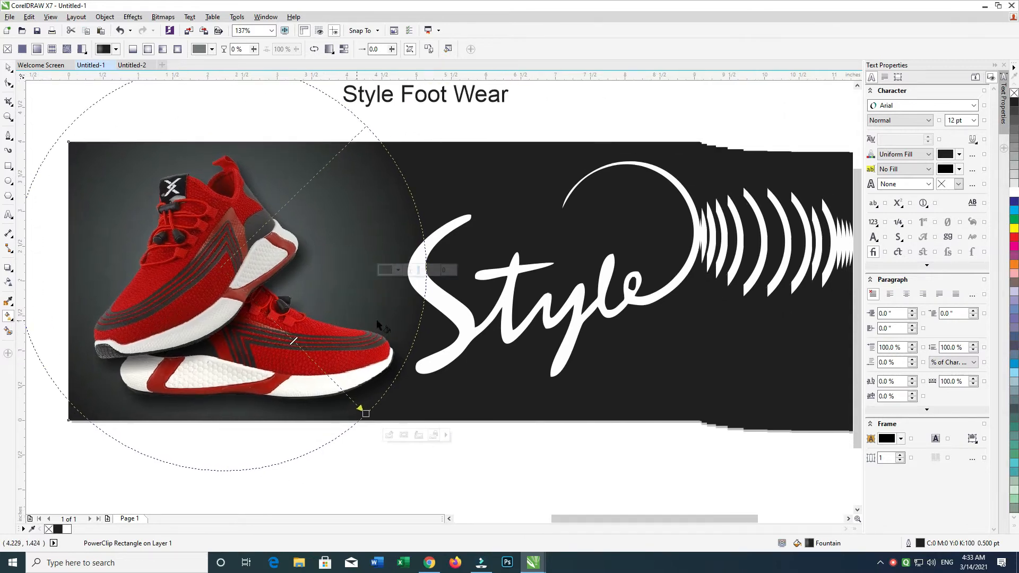
{"action": "left_click", "coordinate": [8, 68]}
{"action": "left_click", "coordinate": [678, 159]}
{"action": "left_click_drag", "start_coordinate": [675, 181], "coordinate": [694, 176]}
{"action": "key", "text": "Right"}
{"action": "key", "text": "Right"}
{"action": "key", "text": "Right"}
{"action": "key", "text": "Right"}
{"action": "key", "text": "Right"}
{"action": "key", "text": "Right"}
{"action": "key", "text": "Right"}
{"action": "key", "text": "Right"}
{"action": "key", "text": "Right"}
{"action": "key", "text": "Right"}
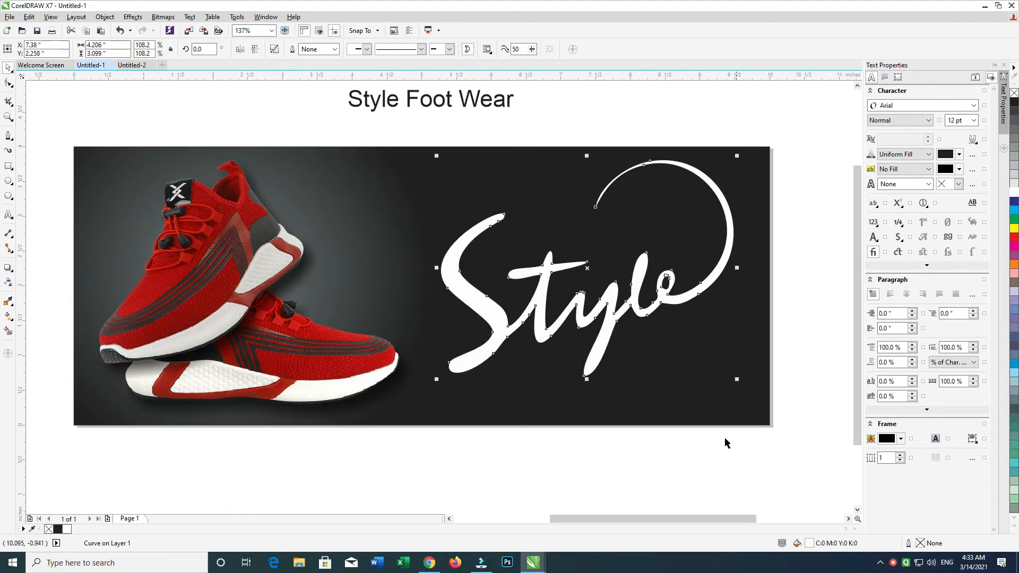
Try to set the outer node of the background's fountain fill to black with the Interactive Fill tool
{"action": "left_click", "coordinate": [744, 404]}
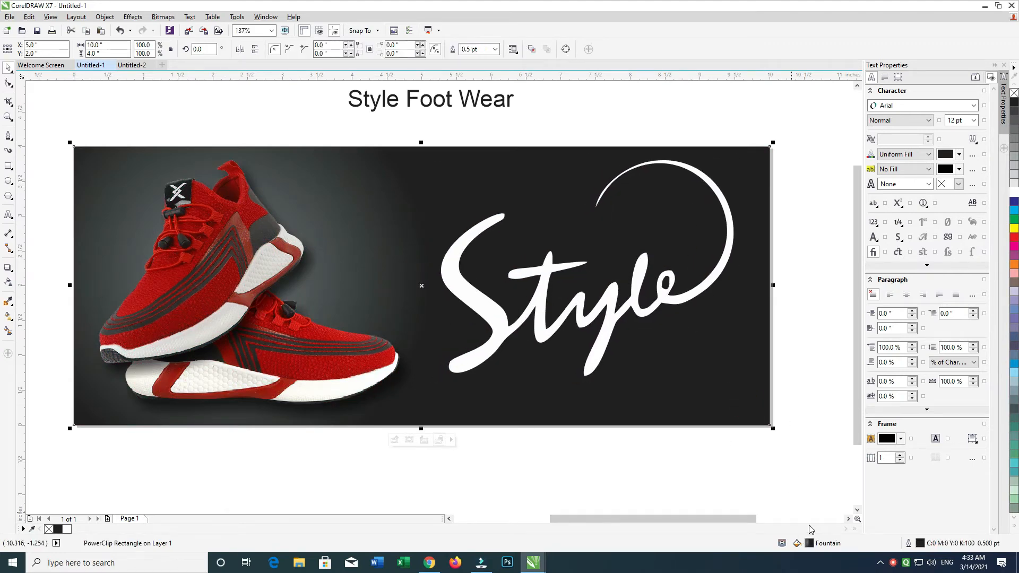
{"action": "key", "text": "g"}
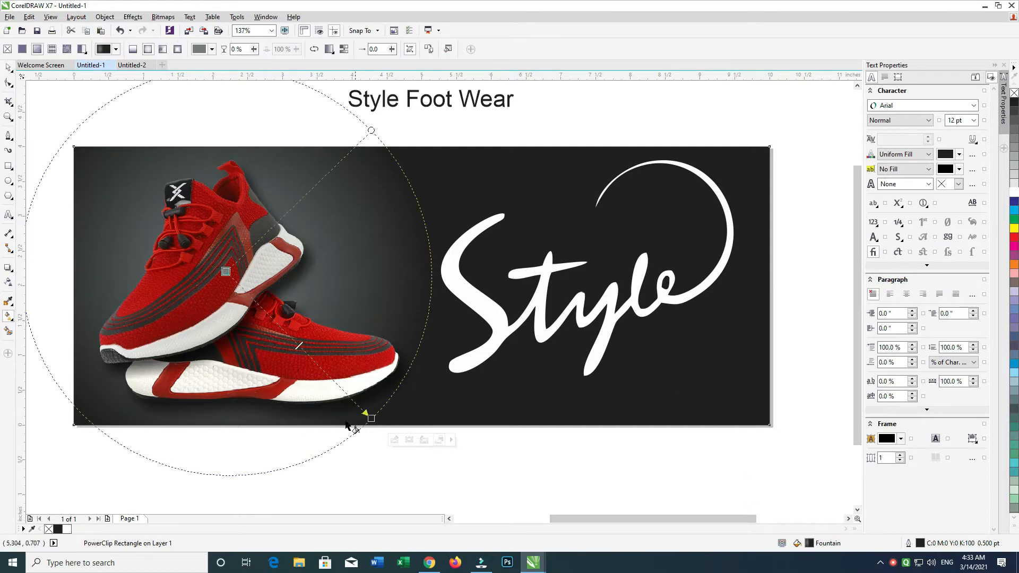
{"action": "left_click", "coordinate": [371, 418]}
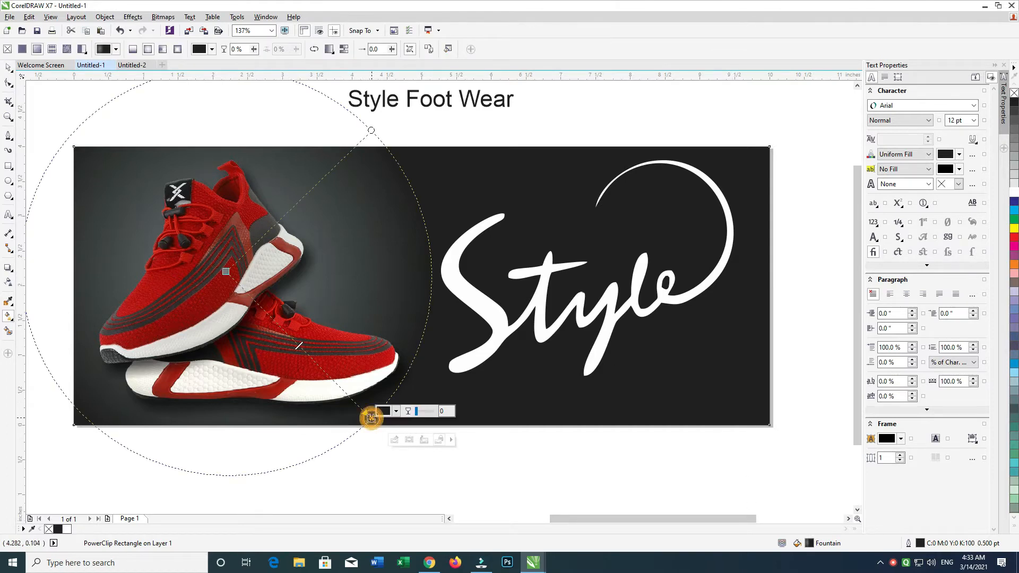
{"action": "left_click", "coordinate": [397, 412]}
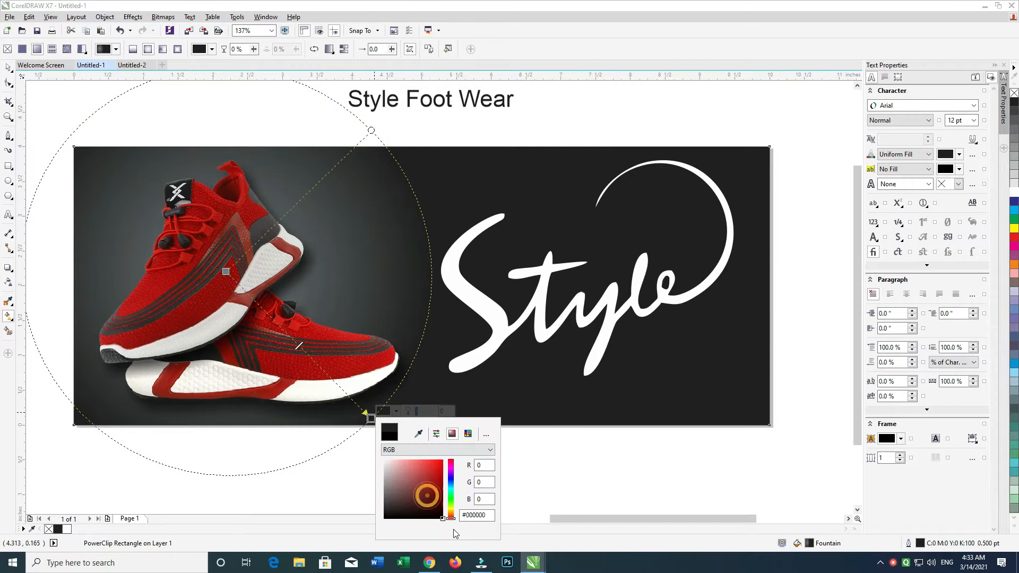
{"action": "left_click", "coordinate": [422, 491]}
{"action": "left_click", "coordinate": [534, 419]}
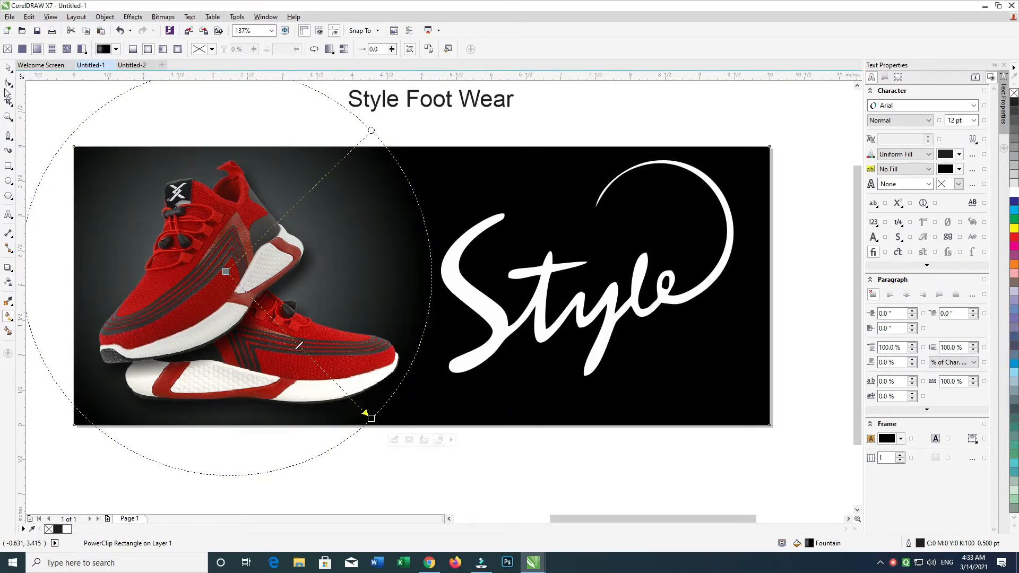
{"action": "key", "text": "space"}
{"action": "left_click", "coordinate": [233, 97]}
{"action": "left_click", "coordinate": [296, 103]}
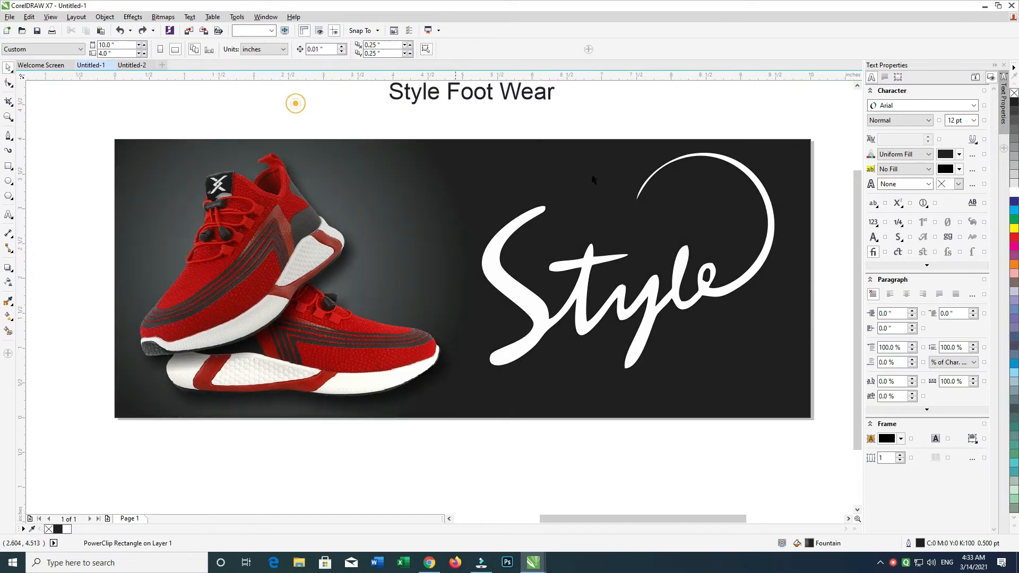
Edit the banner background's fountain fill and set its dark outer colour to black
{"action": "left_click", "coordinate": [621, 169]}
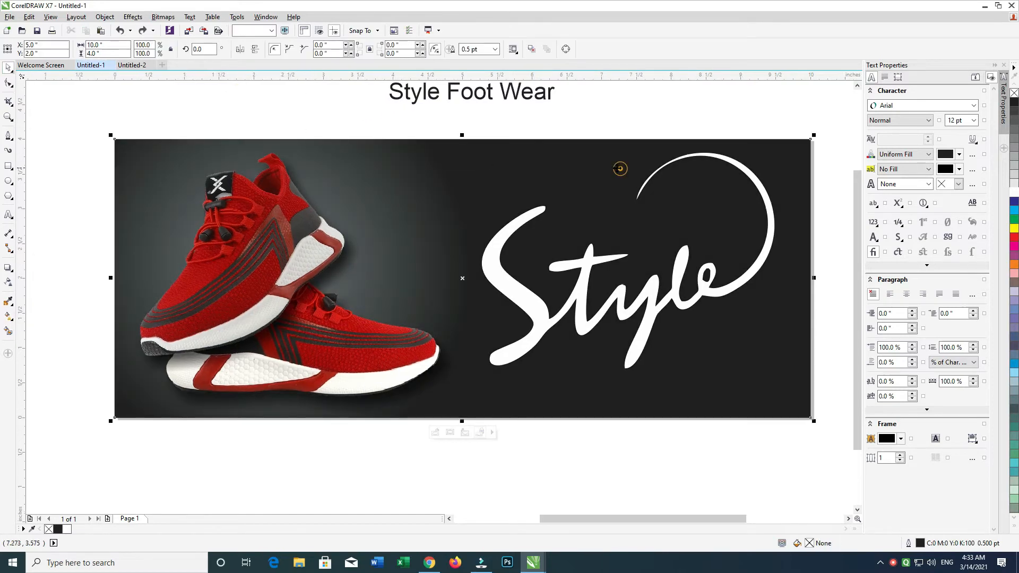
{"action": "double_click", "coordinate": [810, 544]}
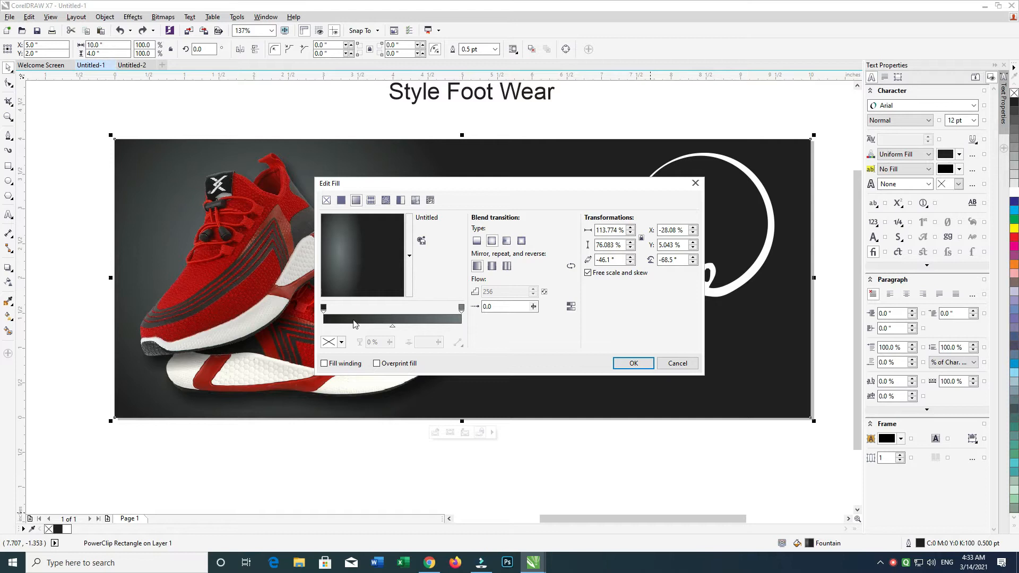
{"action": "left_click", "coordinate": [342, 343]}
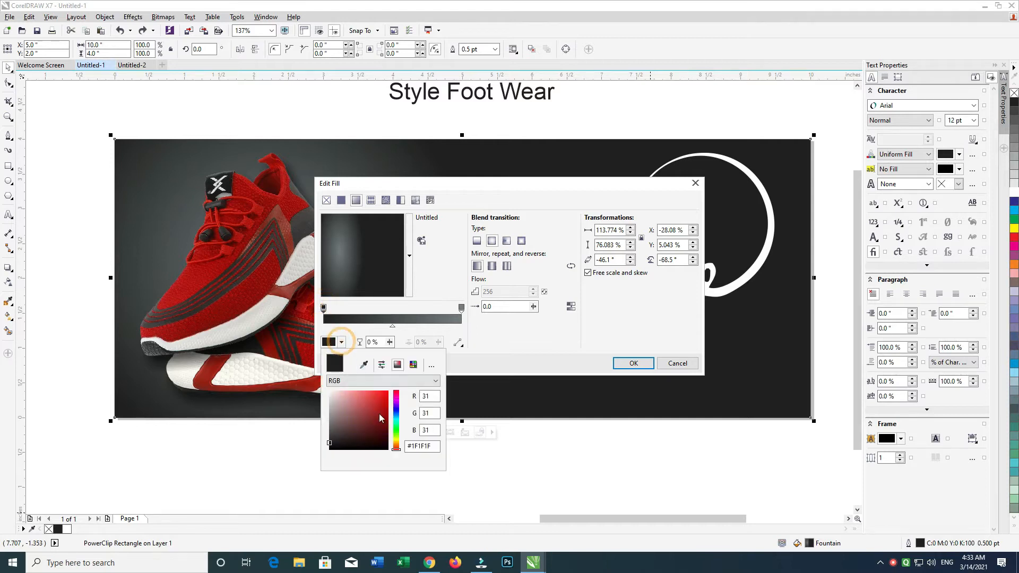
{"action": "left_click", "coordinate": [387, 445]}
{"action": "left_click", "coordinate": [625, 370]}
{"action": "left_click", "coordinate": [629, 363]}
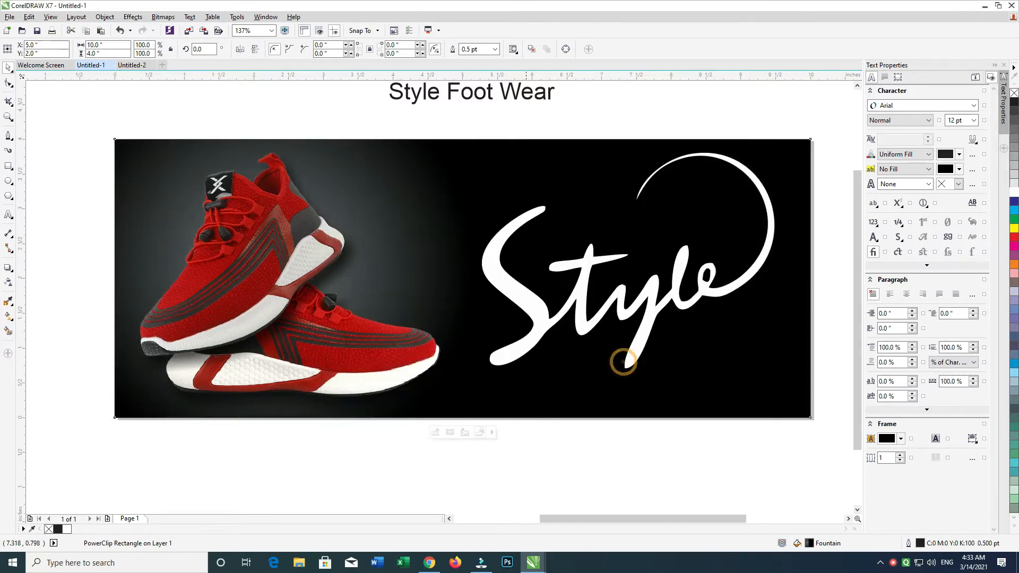
Darken the centre colour of the banner background's fountain fill to #565859
{"action": "left_click", "coordinate": [493, 256]}
{"action": "key", "text": "g"}
{"action": "left_click", "coordinate": [479, 226]}
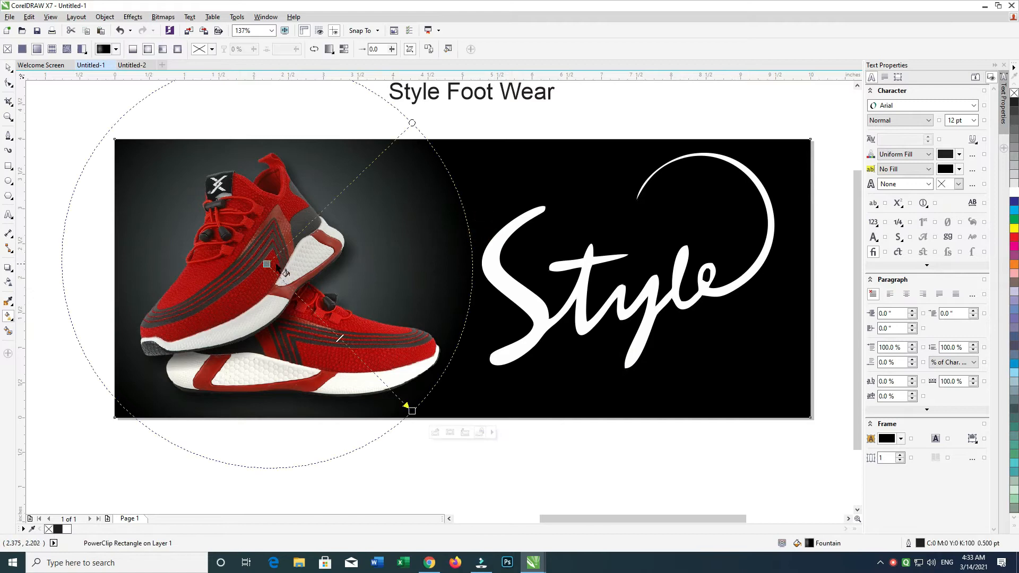
{"action": "left_click", "coordinate": [267, 264]}
{"action": "left_click", "coordinate": [291, 256]}
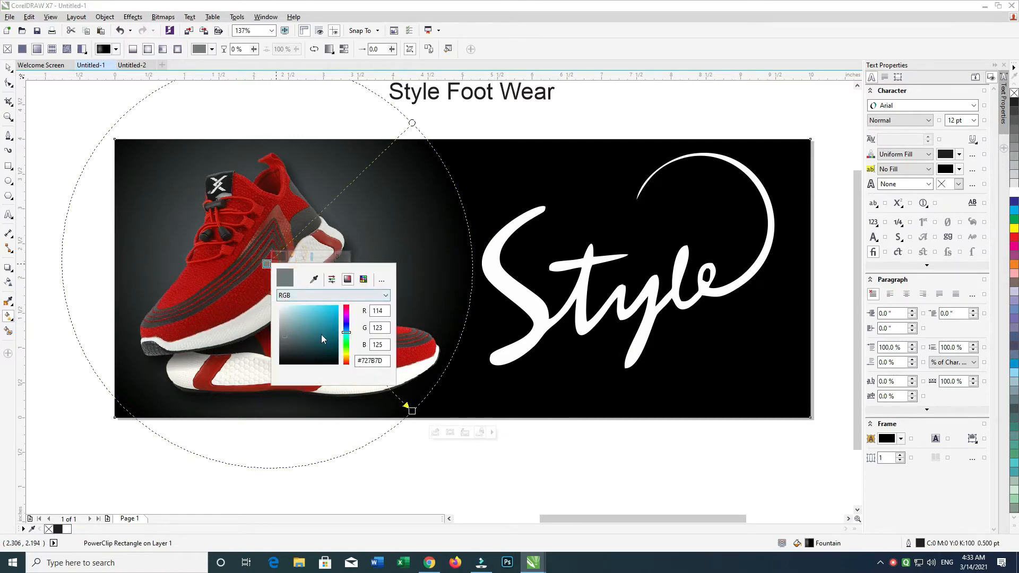
{"action": "left_click_drag", "start_coordinate": [284, 341], "coordinate": [281, 344]}
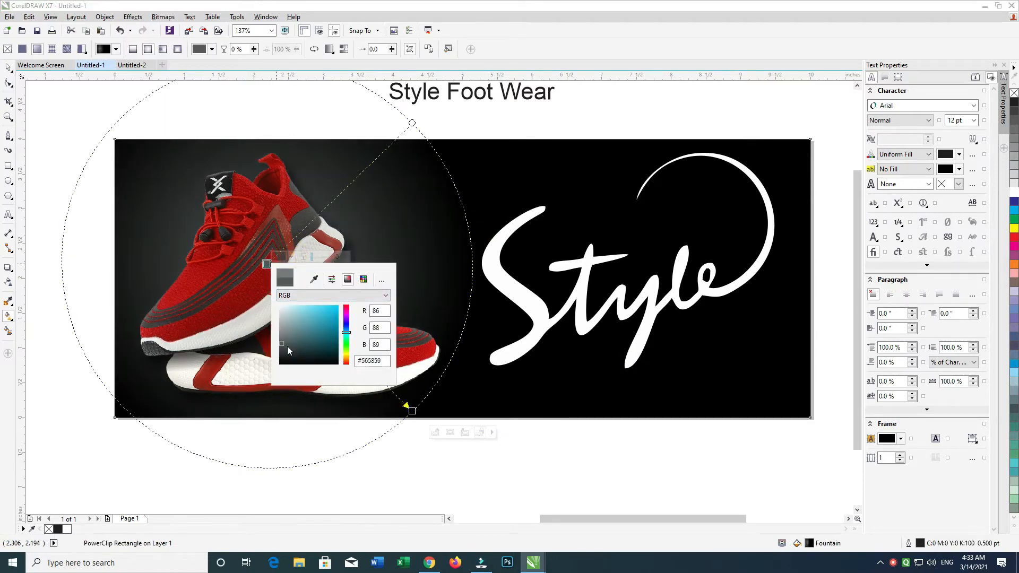
{"action": "left_click", "coordinate": [344, 49]}
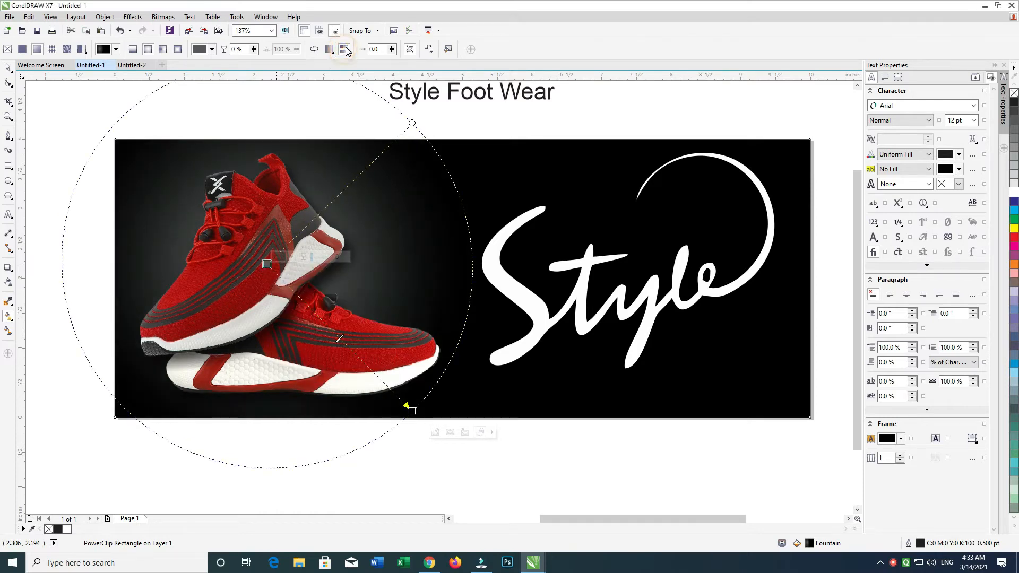
{"action": "left_click", "coordinate": [345, 49]}
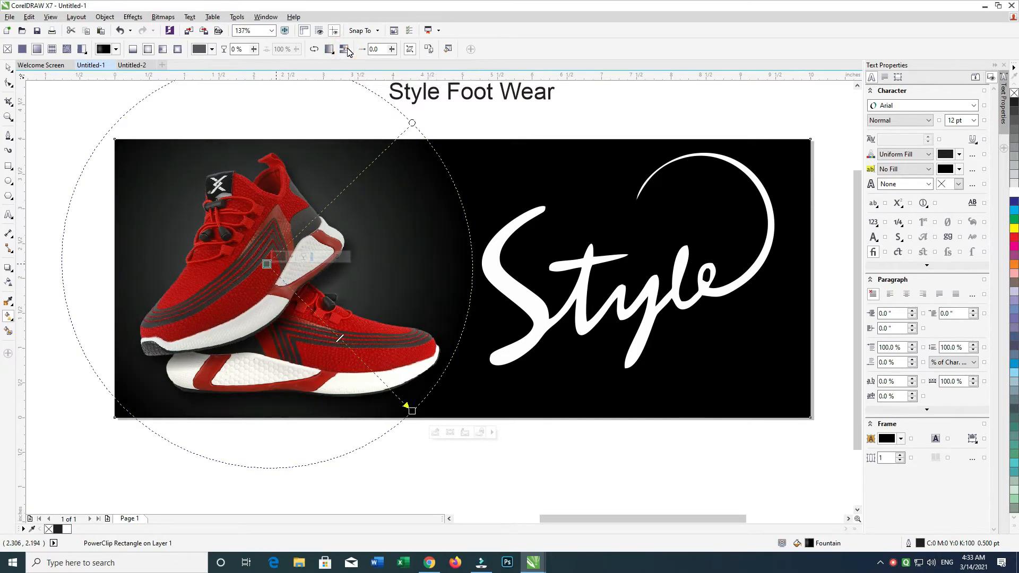
{"action": "left_click", "coordinate": [343, 50]}
{"action": "left_click", "coordinate": [8, 67]}
{"action": "left_click", "coordinate": [246, 109]}
Enlarge the background's elliptical fountain fill and shift its centre slightly so the glow spreads farther around the shoes
{"action": "scroll", "coordinate": [497, 334], "scroll_direction": "down", "scroll_amount": 1}
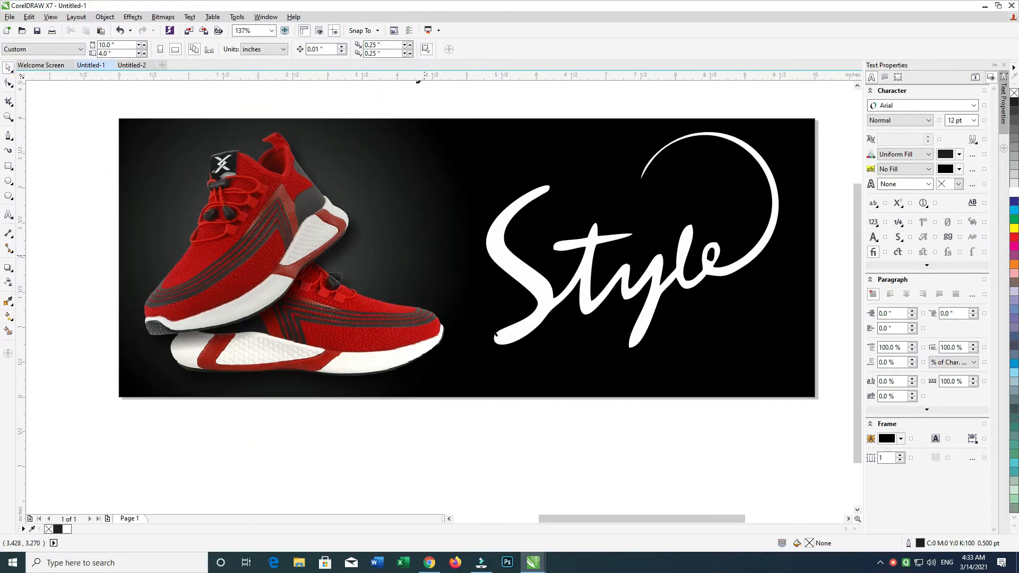
{"action": "scroll", "coordinate": [489, 403], "scroll_direction": "up", "scroll_amount": 2}
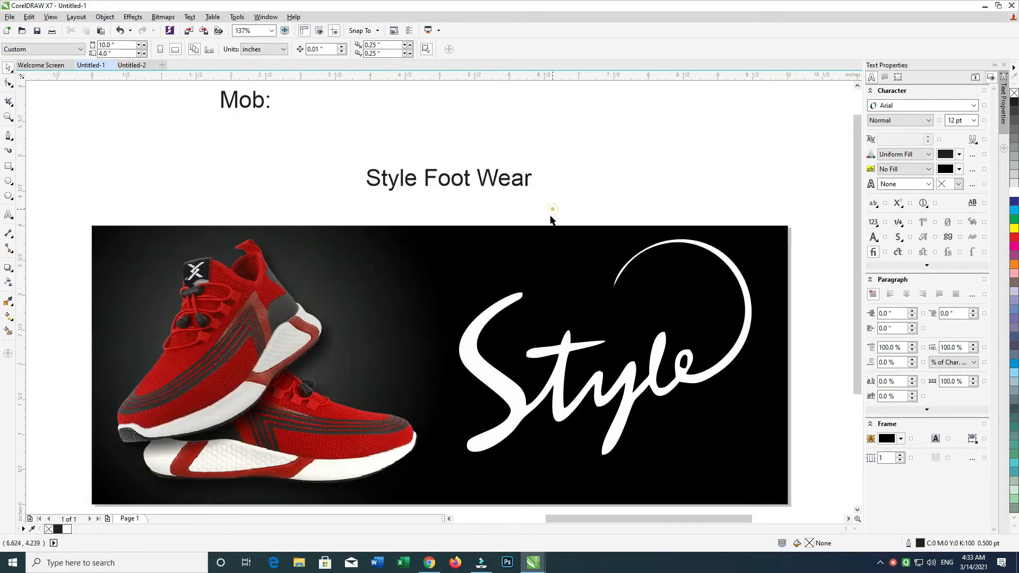
{"action": "scroll", "coordinate": [550, 219], "scroll_direction": "down", "scroll_amount": 1}
{"action": "left_click", "coordinate": [467, 234]}
{"action": "key", "text": "g"}
{"action": "left_click_drag", "start_coordinate": [402, 165], "coordinate": [428, 125]}
{"action": "left_click_drag", "start_coordinate": [253, 304], "coordinate": [248, 302]}
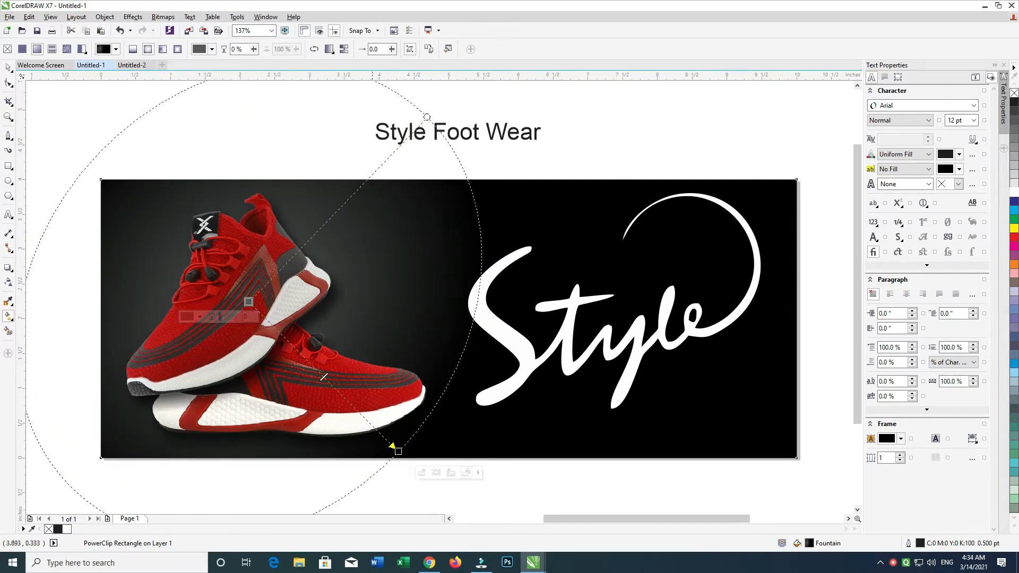
{"action": "left_click_drag", "start_coordinate": [398, 450], "coordinate": [399, 453]}
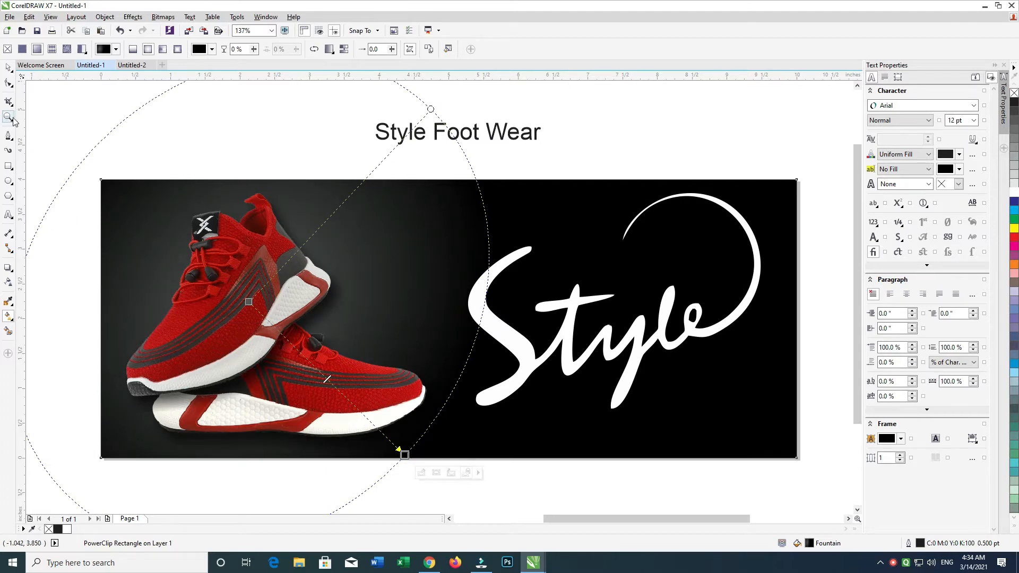
{"action": "left_click", "coordinate": [8, 69]}
{"action": "left_click", "coordinate": [173, 121]}
Enlarge the "Style" lettering to about 4.44 × 3.27 in and nudge it into place on the black area
{"action": "left_click_drag", "start_coordinate": [173, 120], "coordinate": [104, 126]}
{"action": "left_click", "coordinate": [455, 256]}
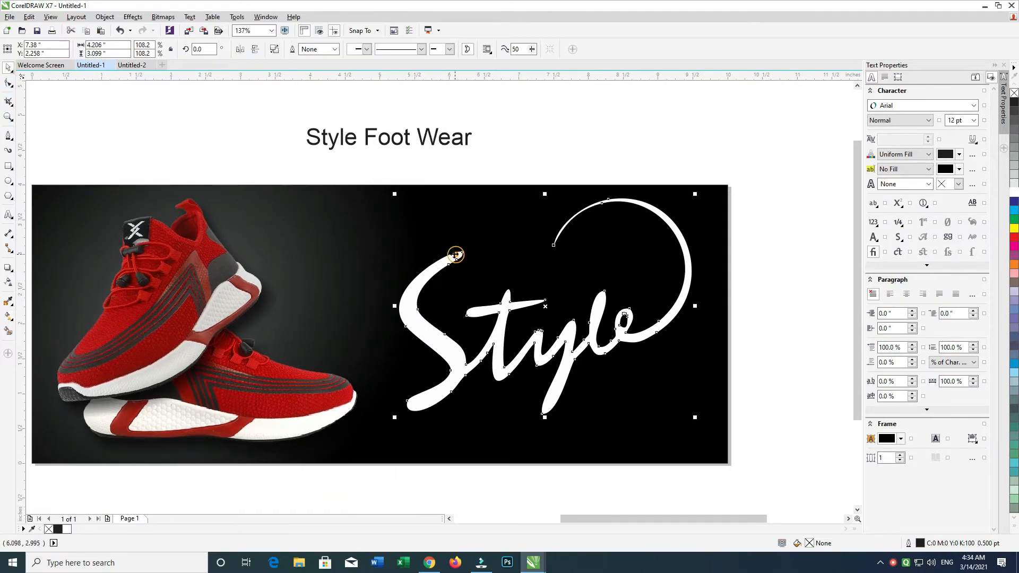
{"action": "left_click_drag", "start_coordinate": [444, 261], "coordinate": [438, 270]}
{"action": "key", "text": "Left"}
{"action": "left_click_drag", "start_coordinate": [688, 427], "coordinate": [696, 432]}
{"action": "key", "text": "Right"}
{"action": "key", "text": "Right"}
{"action": "key", "text": "Right"}
{"action": "key", "text": "Right"}
{"action": "key", "text": "Right"}
{"action": "key", "text": "Right"}
{"action": "key", "text": "Right"}
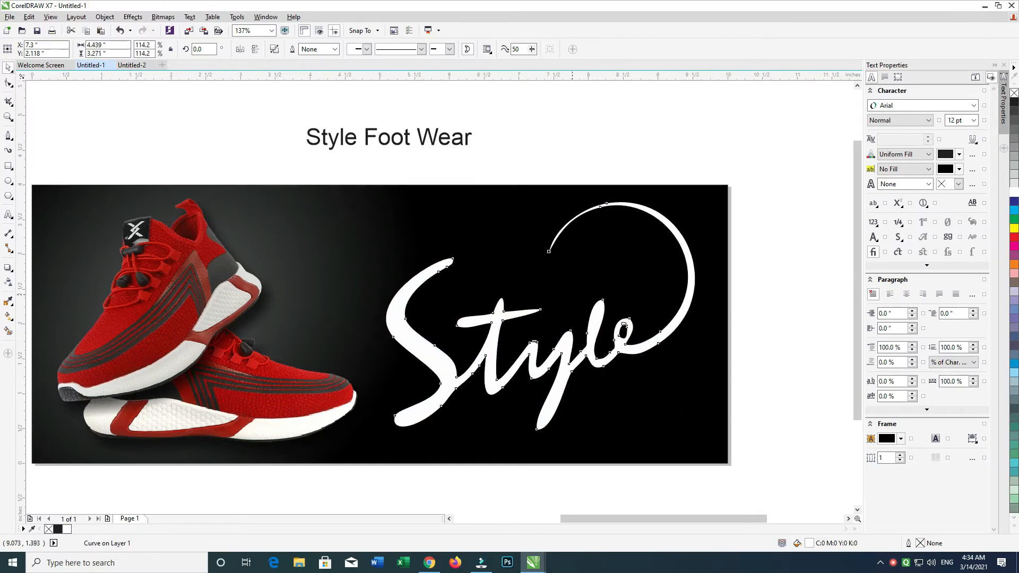
{"action": "key", "text": "Down"}
Delete the word "Style" from the text above the banner so it reads "Foot Wear"
{"action": "double_click", "coordinate": [352, 143]}
{"action": "key", "text": "ctrl+a"}
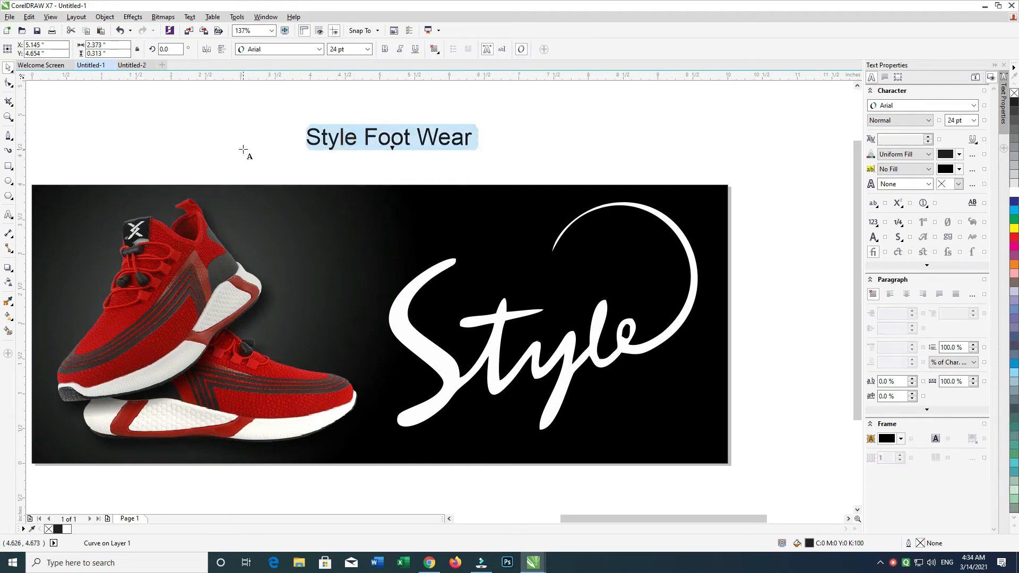
{"action": "left_click", "coordinate": [326, 137]}
{"action": "double_click", "coordinate": [349, 136]}
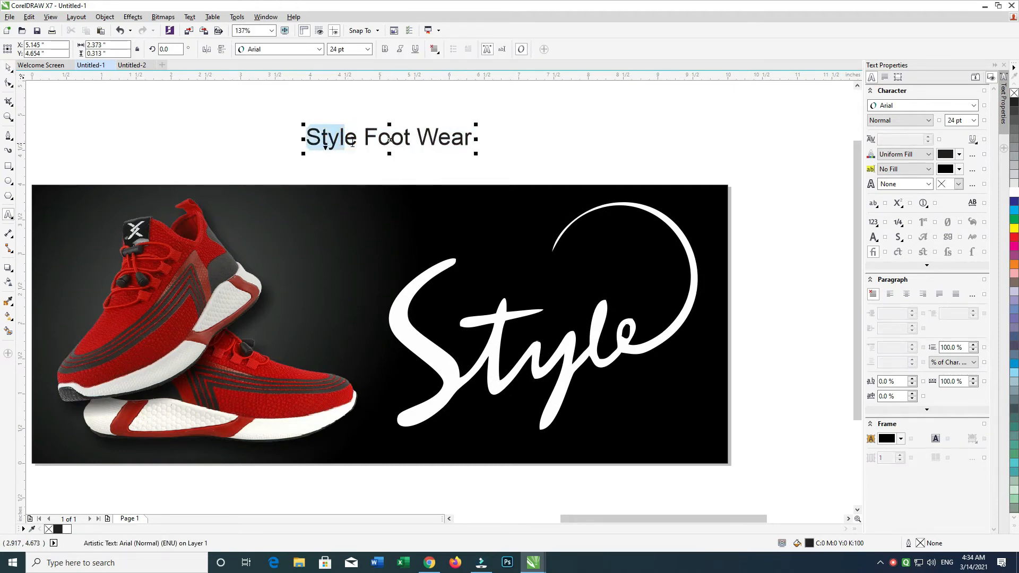
{"action": "key", "text": "Delete"}
Set the font of the "Foot Wear" text to Bernard MT Condensed
{"action": "key", "text": "ctrl+a"}
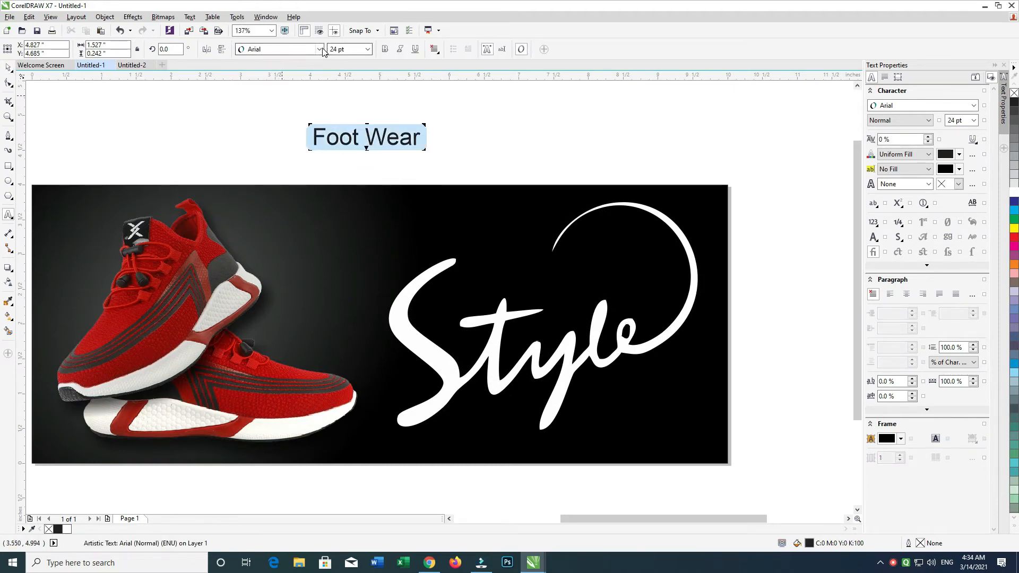
{"action": "left_click", "coordinate": [321, 50]}
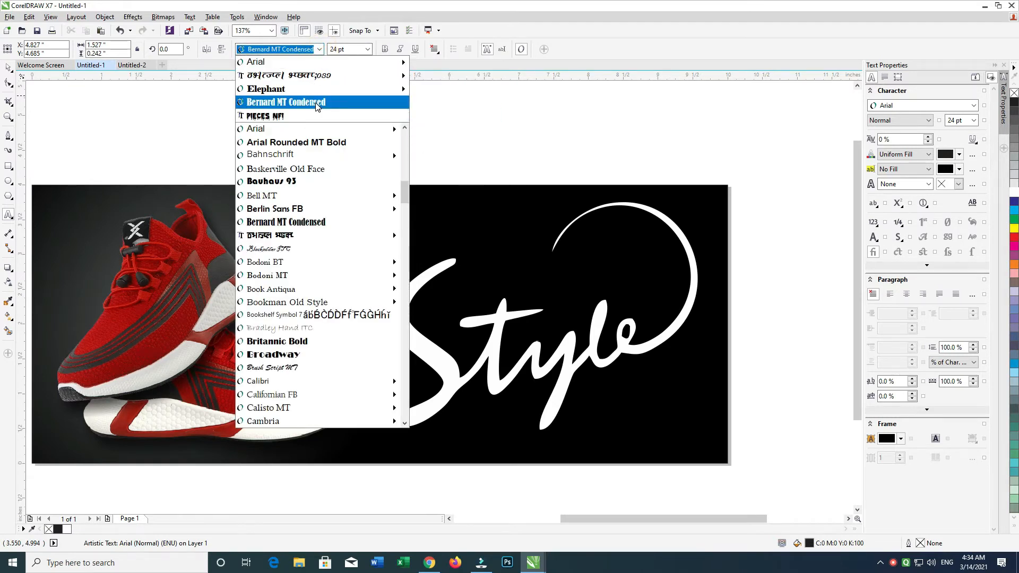
{"action": "left_click", "coordinate": [317, 102]}
{"action": "key", "text": "ctrl+space"}
Move the "Foot Wear" text onto the banner beneath the end of the "Style" lettering and align their right edges
{"action": "left_click_drag", "start_coordinate": [356, 137], "coordinate": [614, 381]}
{"action": "left_click", "coordinate": [570, 320], "text": "shift"}
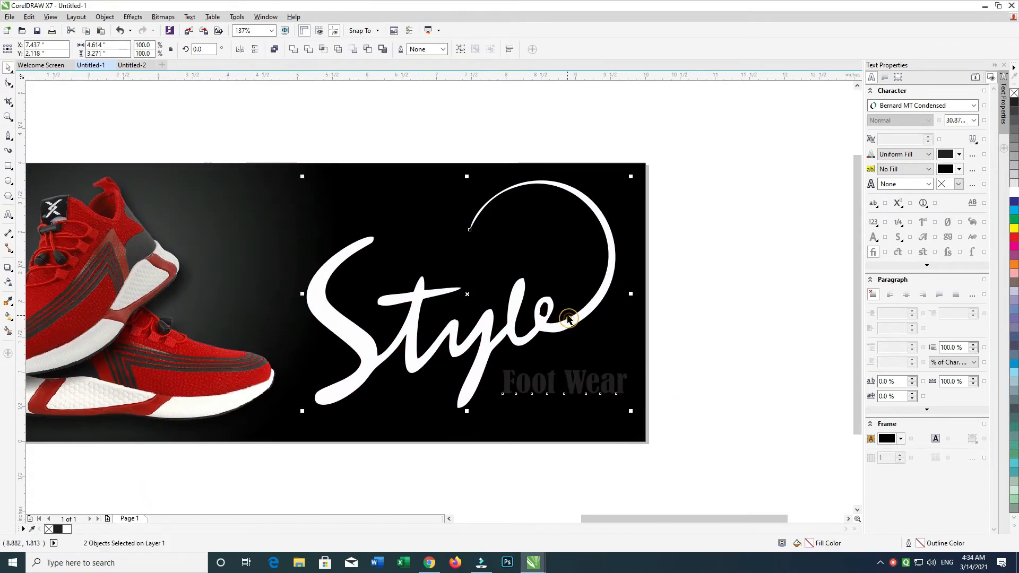
{"action": "left_click", "coordinate": [736, 307]}
{"action": "left_click", "coordinate": [549, 319]}
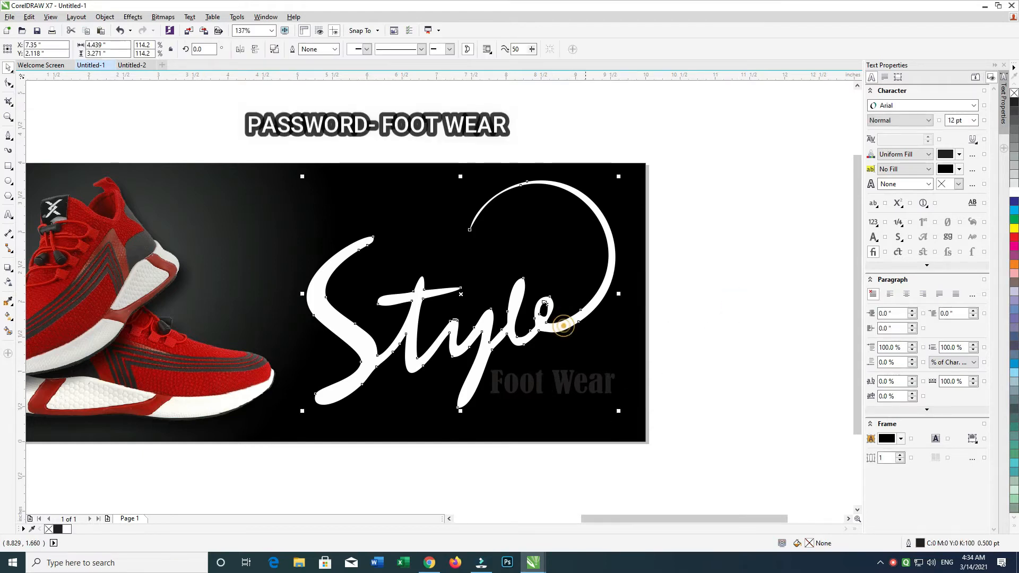
{"action": "left_click_drag", "start_coordinate": [617, 409], "coordinate": [417, 410]}
{"action": "left_click_drag", "start_coordinate": [484, 426], "coordinate": [509, 425]}
{"action": "key", "text": "ctrl+z"}
{"action": "key", "text": "ctrl+z"}
{"action": "key", "text": "ctrl+z"}
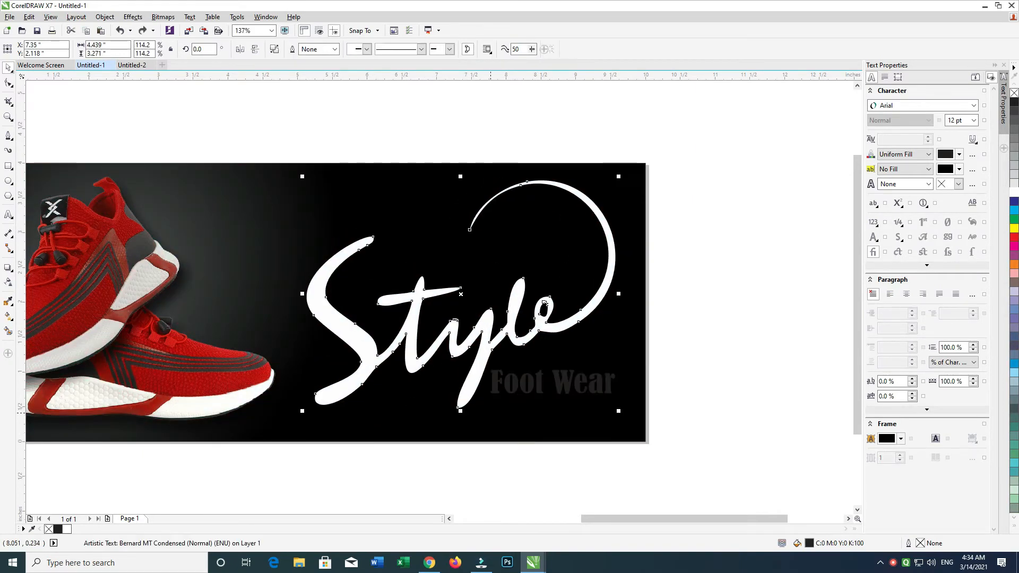
Enlarge the "Foot Wear" text to about 34 pt and nudge it slightly to the right
{"action": "left_click", "coordinate": [541, 385]}
{"action": "left_click_drag", "start_coordinate": [616, 396], "coordinate": [625, 398]}
{"action": "key", "text": "Right"}
{"action": "key", "text": "Right"}
{"action": "key", "text": "Right"}
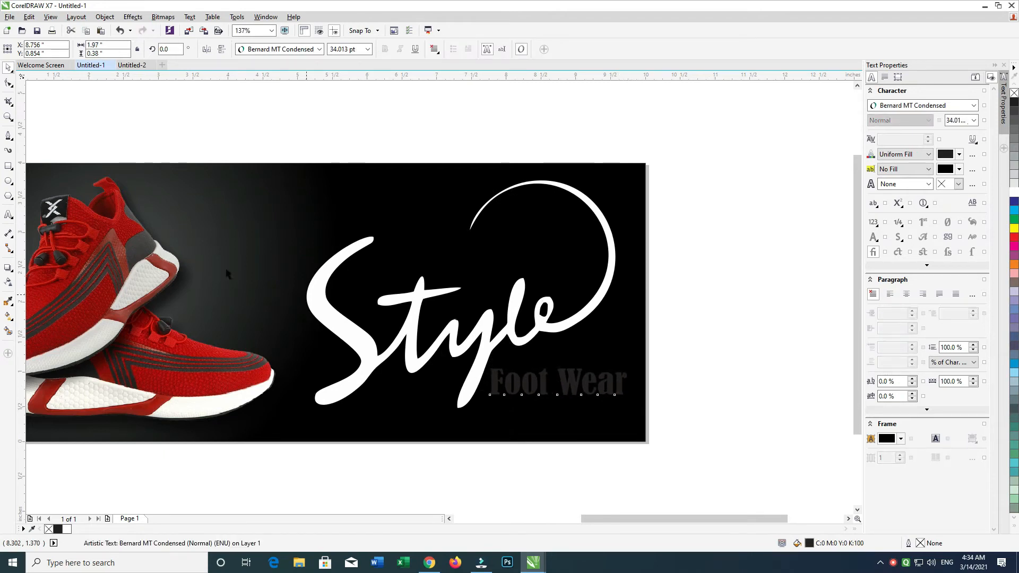
Draw a rectangle of about 2.13 × 0.59 in framing the "Foot Wear" text
{"action": "left_click", "coordinate": [9, 166]}
{"action": "left_click_drag", "start_coordinate": [487, 361], "coordinate": [635, 402]}
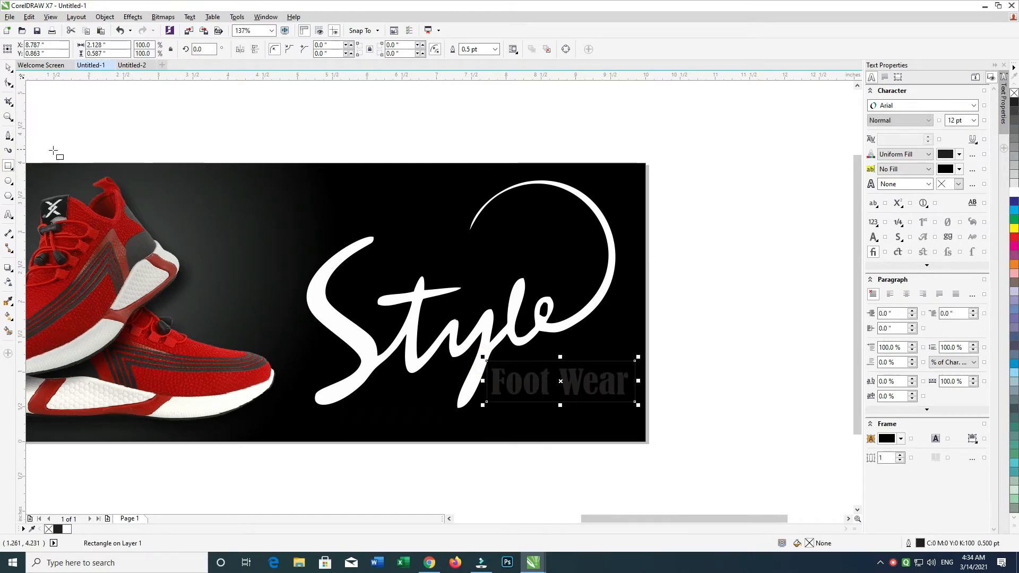
{"action": "left_click", "coordinate": [9, 83]}
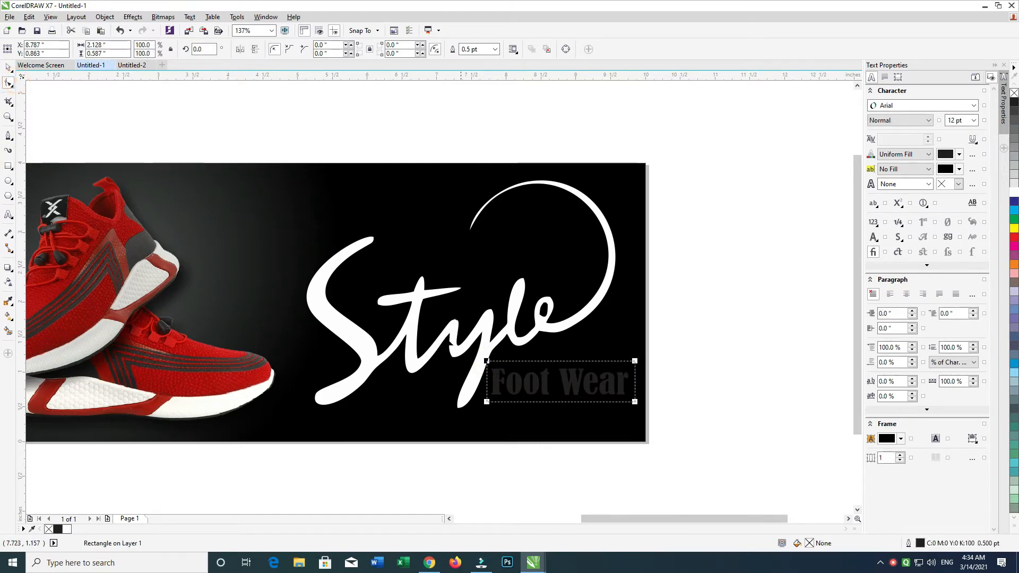
{"action": "left_click", "coordinate": [8, 68]}
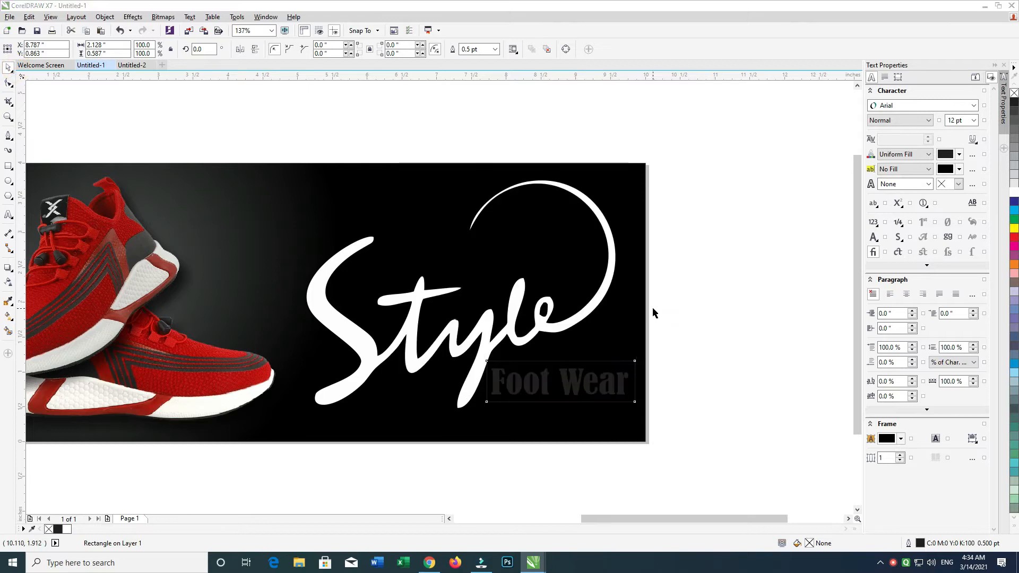
Give the rectangle around "Foot Wear" a 3 pt yellow outline
{"action": "key", "text": "F12"}
{"action": "type", "text": "4"}
{"action": "key", "text": "Return"}
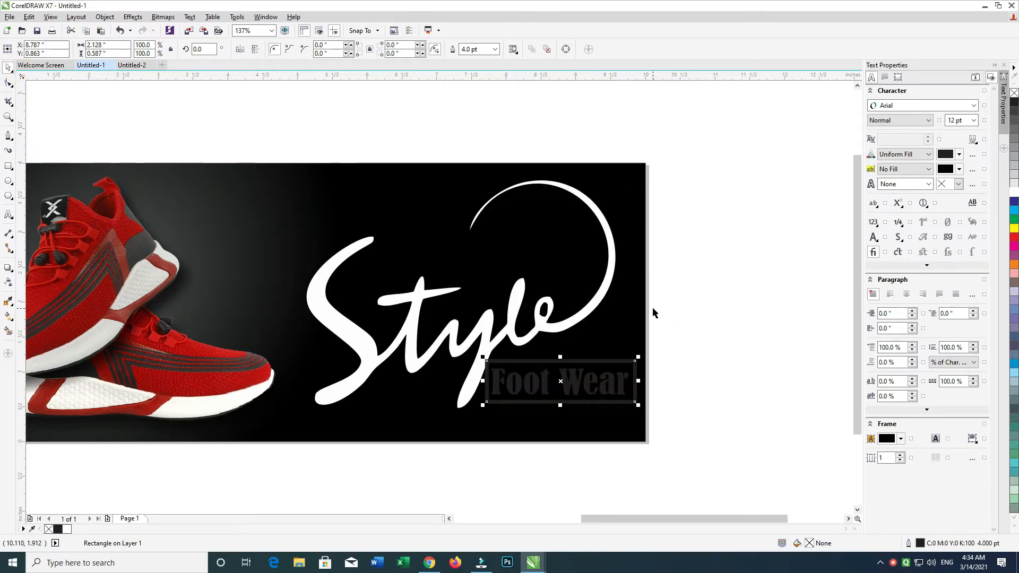
{"action": "key", "text": "F12"}
{"action": "type", "text": "2"}
{"action": "key", "text": "Return"}
{"action": "key", "text": "F12"}
{"action": "key", "text": "Escape"}
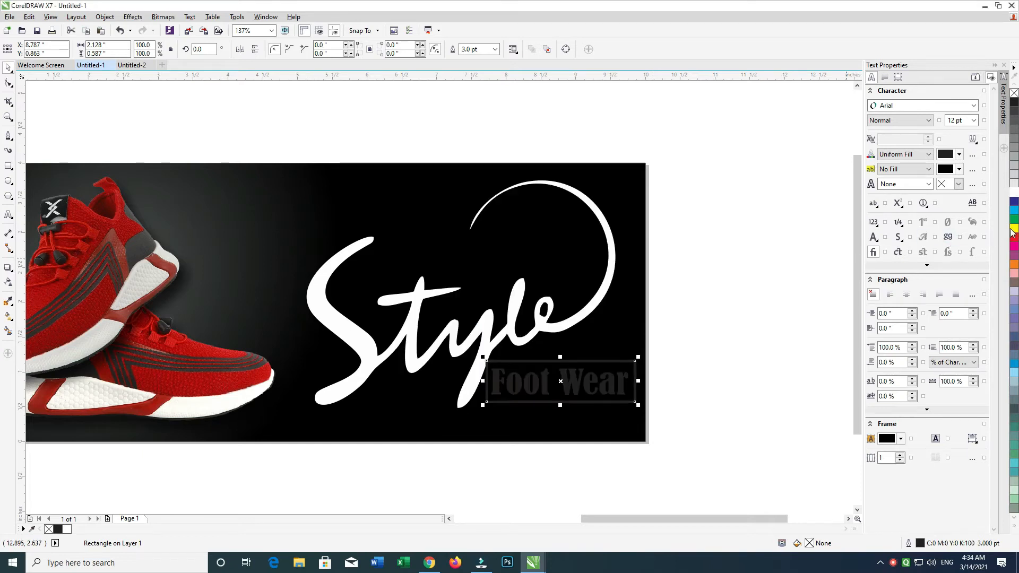
{"action": "right_click", "coordinate": [1014, 232]}
Scale the framed "Foot Wear" label down to about 2.0 × 0.55 in and shift the "Style" lettering to the left
{"action": "left_click_drag", "start_coordinate": [475, 352], "coordinate": [633, 405]}
{"action": "left_click", "coordinate": [486, 329]}
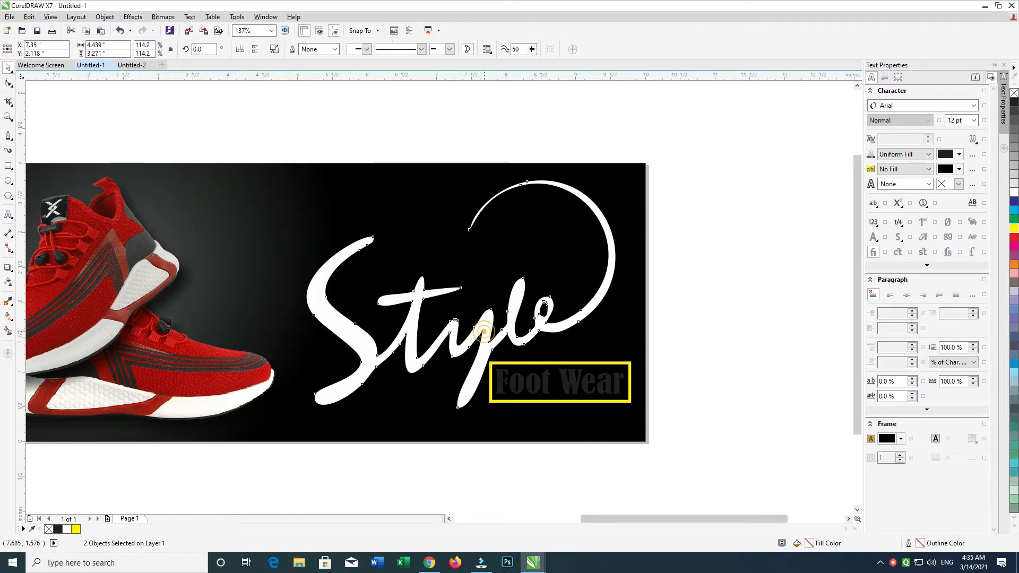
{"action": "left_click_drag", "start_coordinate": [714, 326], "coordinate": [467, 454]}
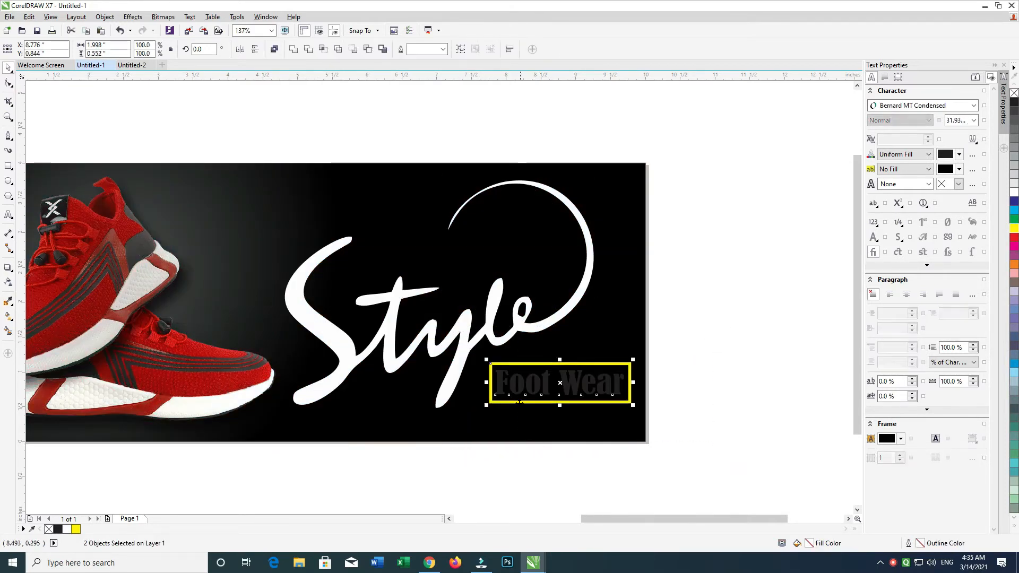
Enlarge the "Style" lettering to about 4.64 × 3.42 in and move it slightly further left
{"action": "left_click", "coordinate": [507, 332]}
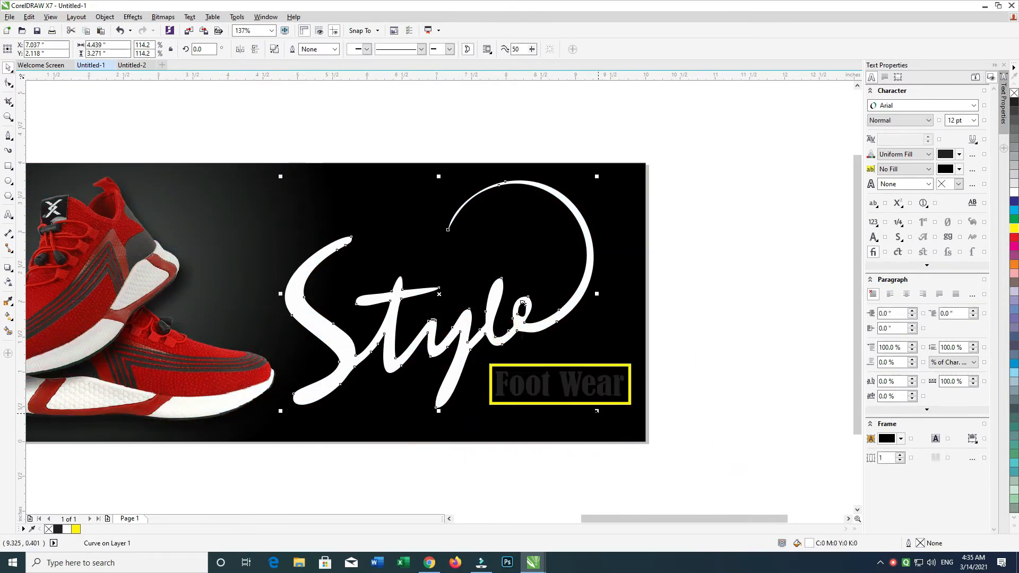
{"action": "left_click_drag", "start_coordinate": [597, 411], "coordinate": [606, 418]}
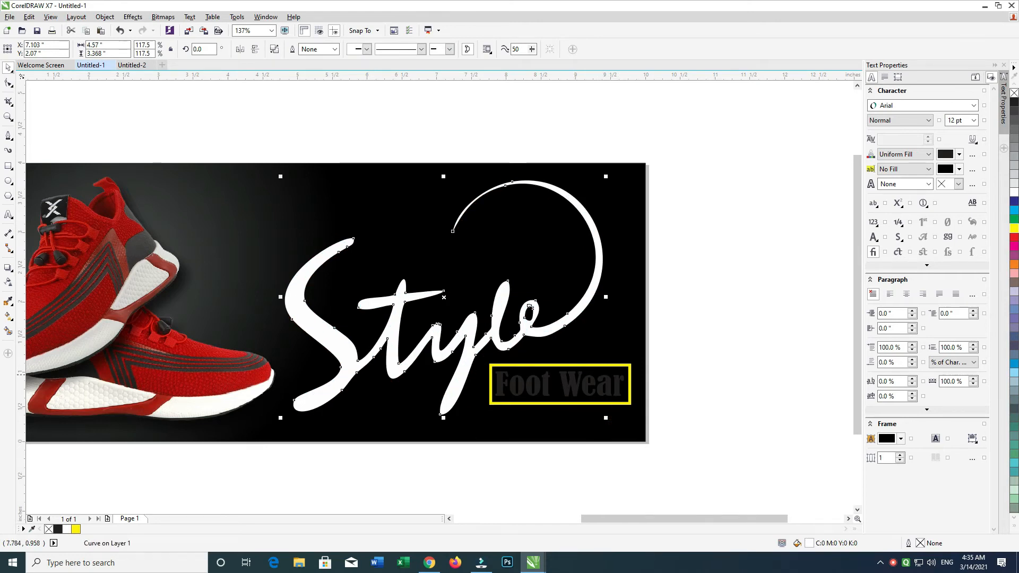
{"action": "left_click_drag", "start_coordinate": [395, 353], "coordinate": [386, 353]}
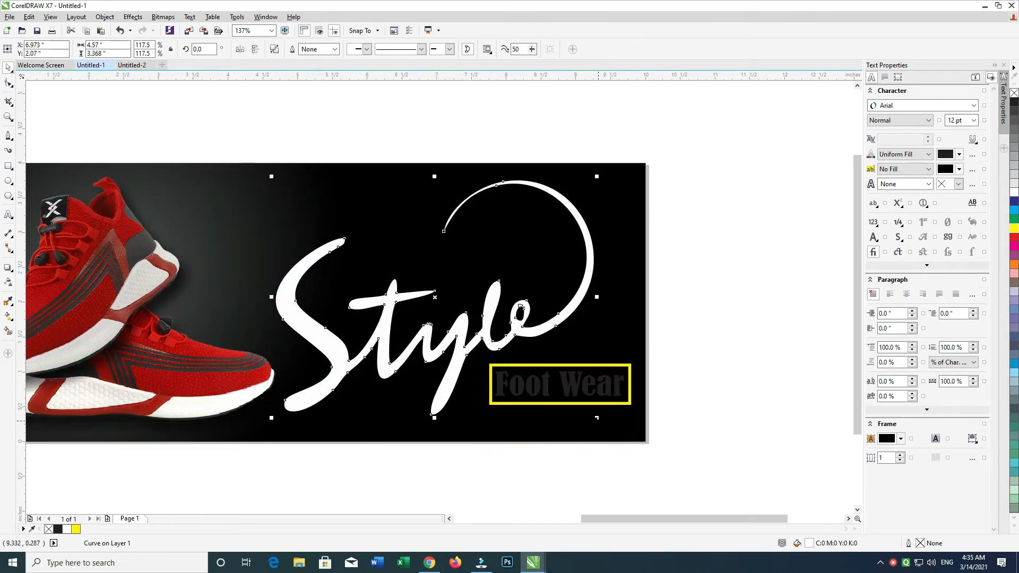
Nudge the "Foot Wear" text and its frame slightly down, away from the "Style" lettering
{"action": "left_click_drag", "start_coordinate": [733, 349], "coordinate": [448, 452]}
{"action": "key", "text": "Down"}
{"action": "key", "text": "Down"}
{"action": "key", "text": "Down"}
{"action": "key", "text": "Down"}
{"action": "key", "text": "Down"}
{"action": "left_click", "coordinate": [457, 457]}
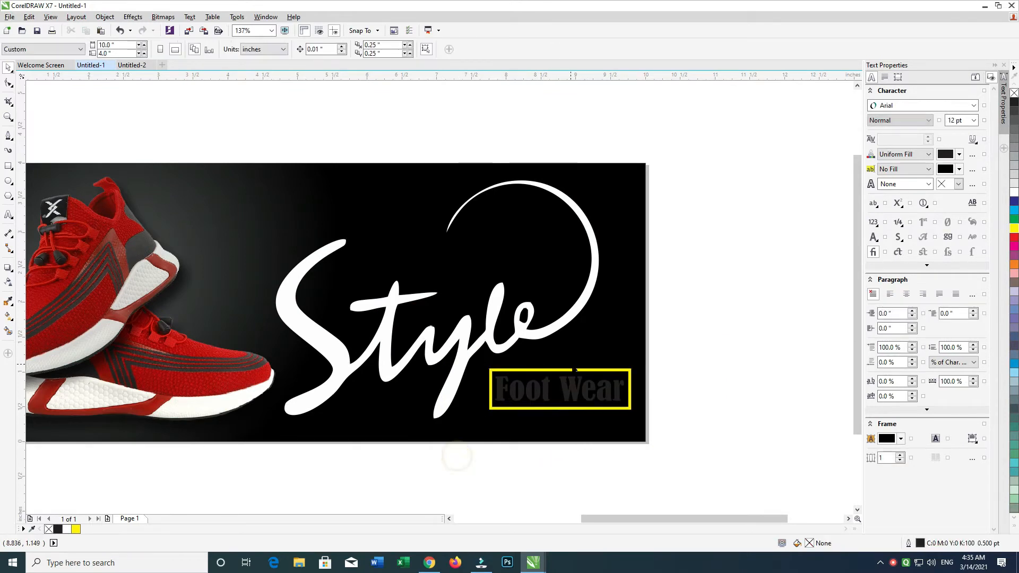
Fill the "Foot Wear" text and the "Style" lettering with yellow
{"action": "left_click", "coordinate": [576, 378]}
{"action": "left_click", "coordinate": [1014, 229]}
{"action": "left_click_drag", "start_coordinate": [783, 320], "coordinate": [433, 456]}
{"action": "left_click", "coordinate": [546, 320]}
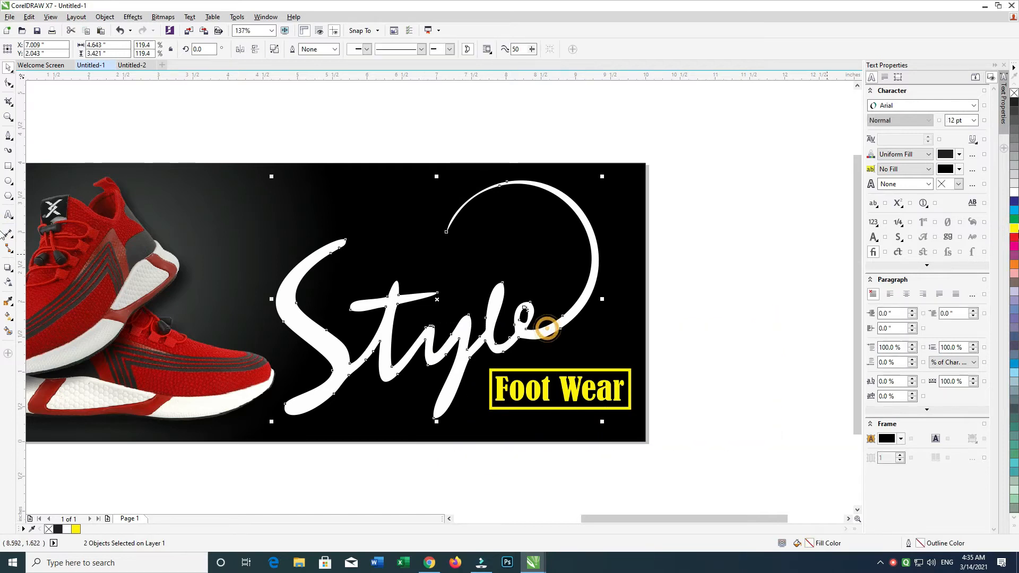
{"action": "left_click", "coordinate": [1015, 228]}
{"action": "left_click_drag", "start_coordinate": [660, 290], "coordinate": [658, 244]}
{"action": "left_click", "coordinate": [728, 260]}
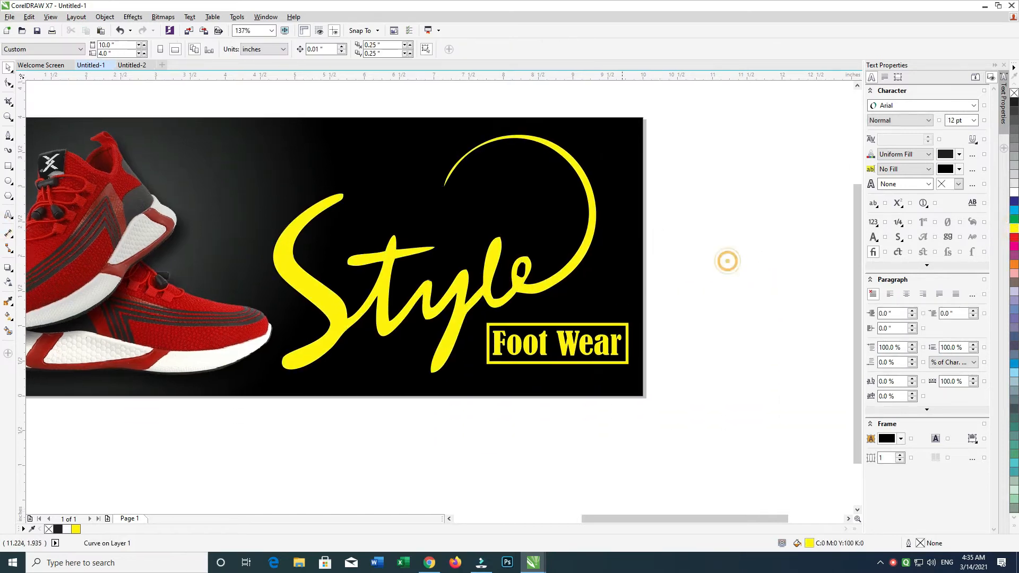
Change the fill of the "Foot Wear" text and the outline of its frame to white
{"action": "left_click", "coordinate": [573, 349]}
{"action": "left_click", "coordinate": [1015, 196]}
{"action": "key", "text": "ctrl+z"}
{"action": "left_click", "coordinate": [612, 341]}
{"action": "left_click", "coordinate": [1014, 194]}
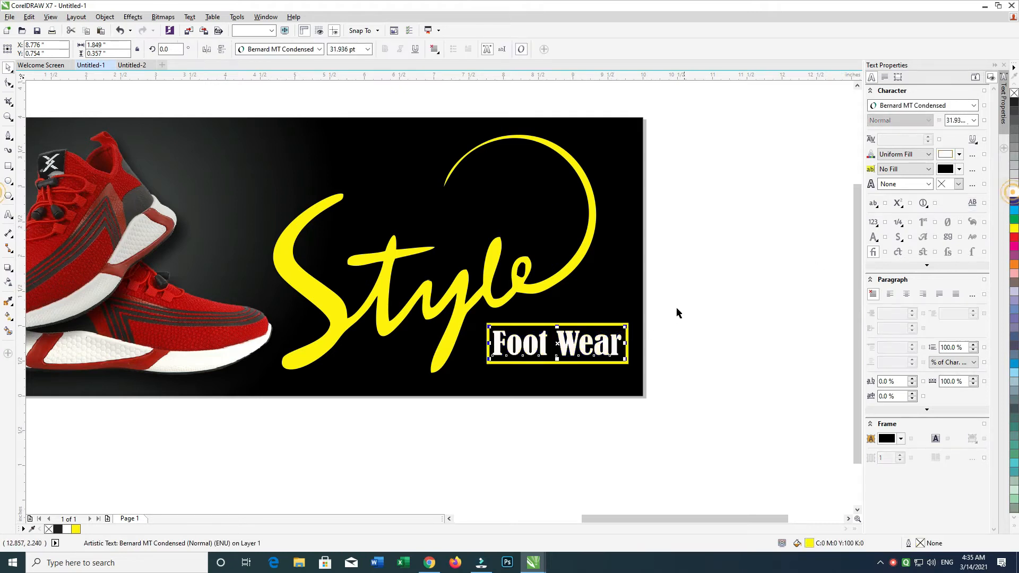
{"action": "key", "text": "Tab"}
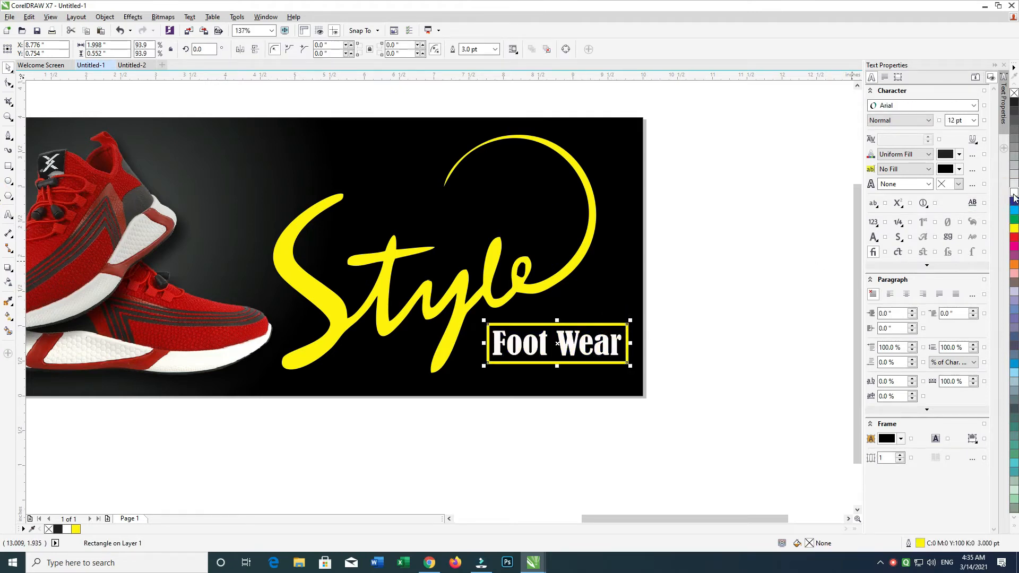
{"action": "right_click", "coordinate": [1015, 194]}
Nudge the whole logo, lettering and framed label together, slightly up on the banner
{"action": "scroll", "coordinate": [761, 207], "scroll_direction": "up", "scroll_amount": 1}
{"action": "left_click_drag", "start_coordinate": [764, 144], "coordinate": [272, 483]}
{"action": "left_click", "coordinate": [292, 485]}
Apply an outward contour with an offset of about 0.24 in to the "Style" lettering
{"action": "left_click", "coordinate": [485, 324]}
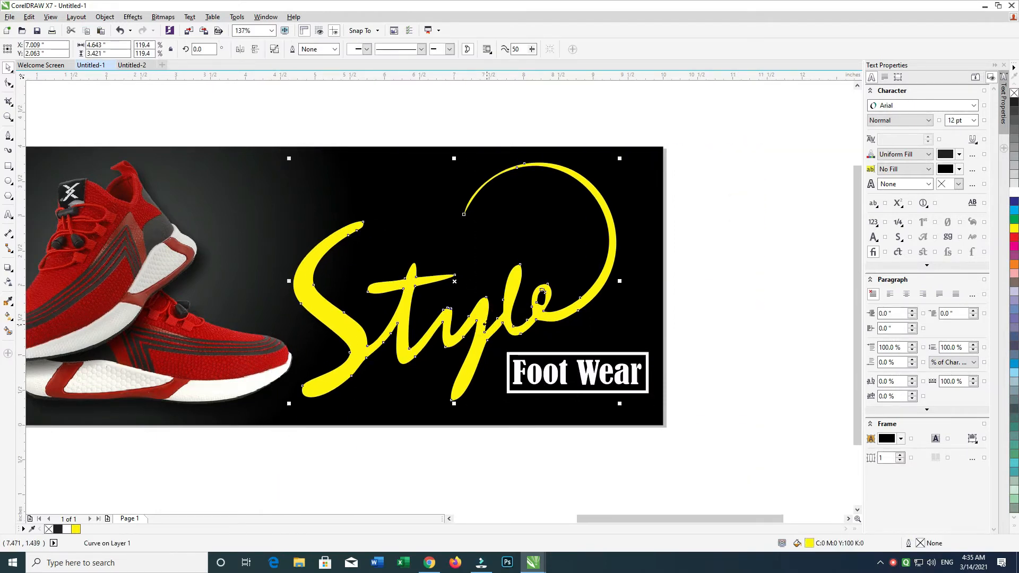
{"action": "left_click", "coordinate": [13, 272]}
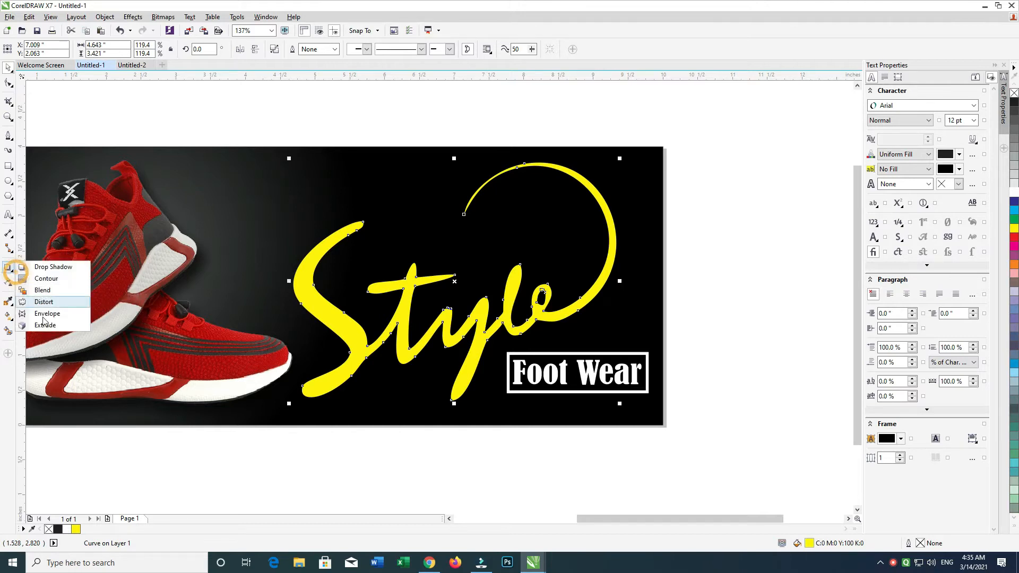
{"action": "left_click", "coordinate": [53, 281]}
{"action": "left_click_drag", "start_coordinate": [455, 357], "coordinate": [486, 425]}
{"action": "left_click", "coordinate": [460, 389]}
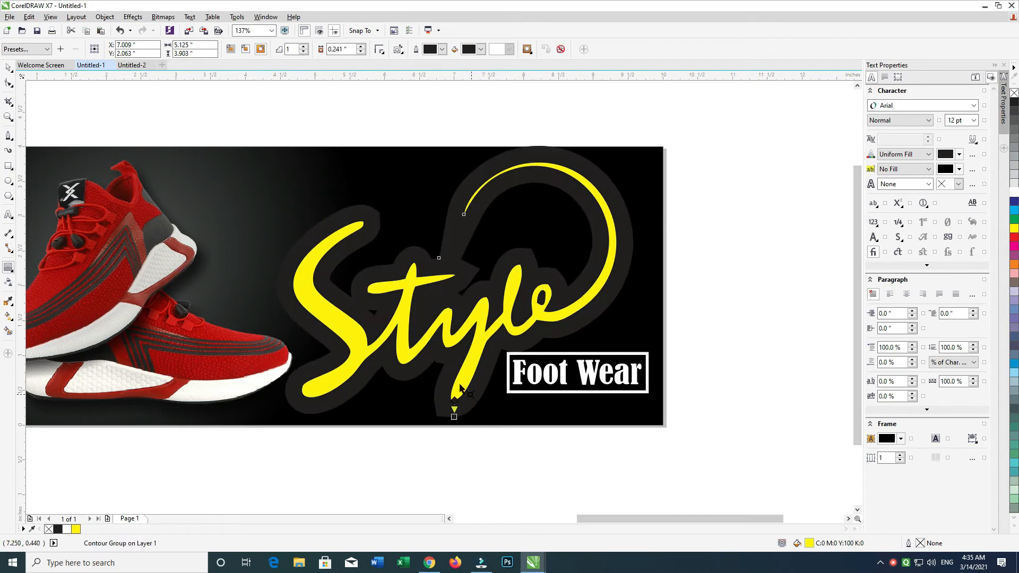
Try to switch the contour around the "Style" lettering to the inside direction
{"action": "left_click", "coordinate": [246, 50]}
{"action": "left_click", "coordinate": [547, 300]}
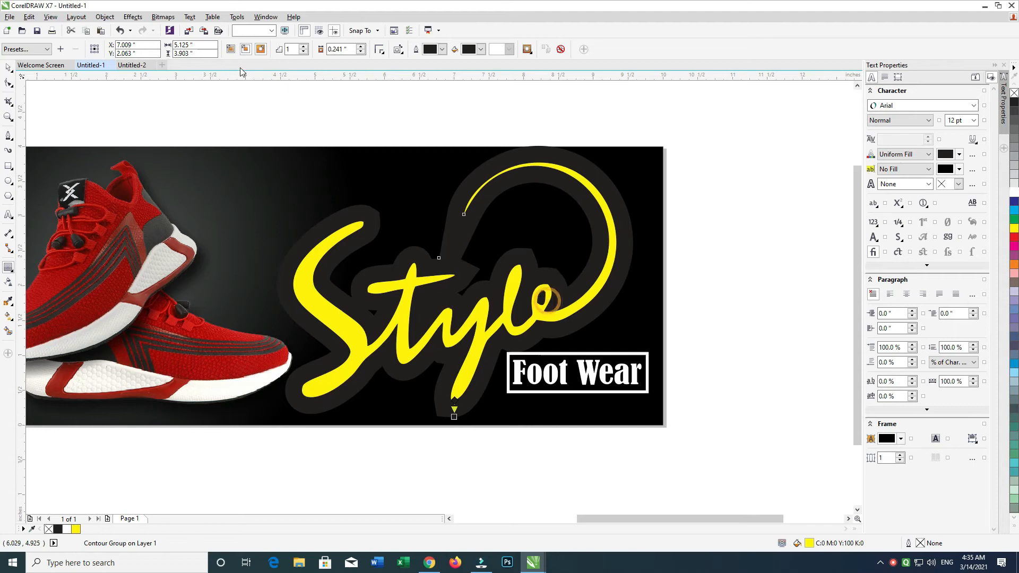
{"action": "left_click", "coordinate": [261, 50]}
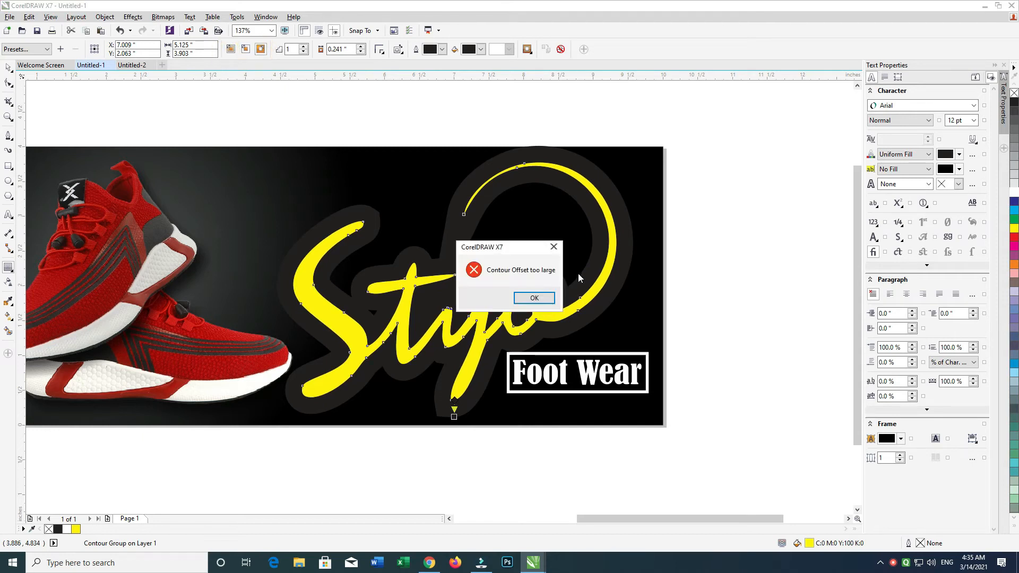
{"action": "key", "text": "Return"}
Try round and then bevelled corners on the contour around the "Style" lettering
{"action": "left_click", "coordinate": [384, 55]}
{"action": "left_click", "coordinate": [397, 71]}
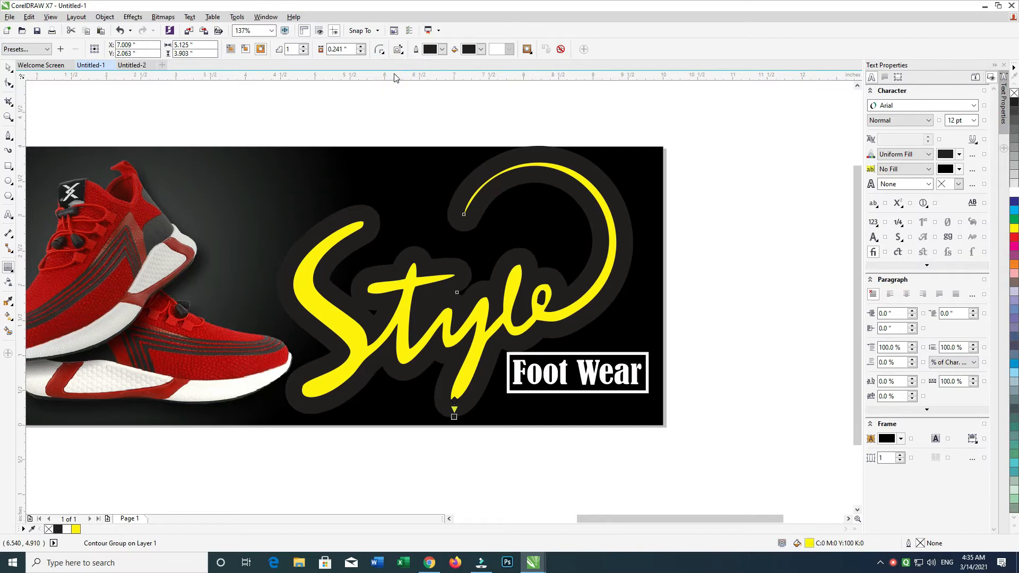
{"action": "left_click", "coordinate": [384, 55]}
{"action": "left_click", "coordinate": [413, 85]}
Try the Clockwise and Counterclockwise Contour Colors options on the "Style" contour
{"action": "left_click", "coordinate": [398, 50]}
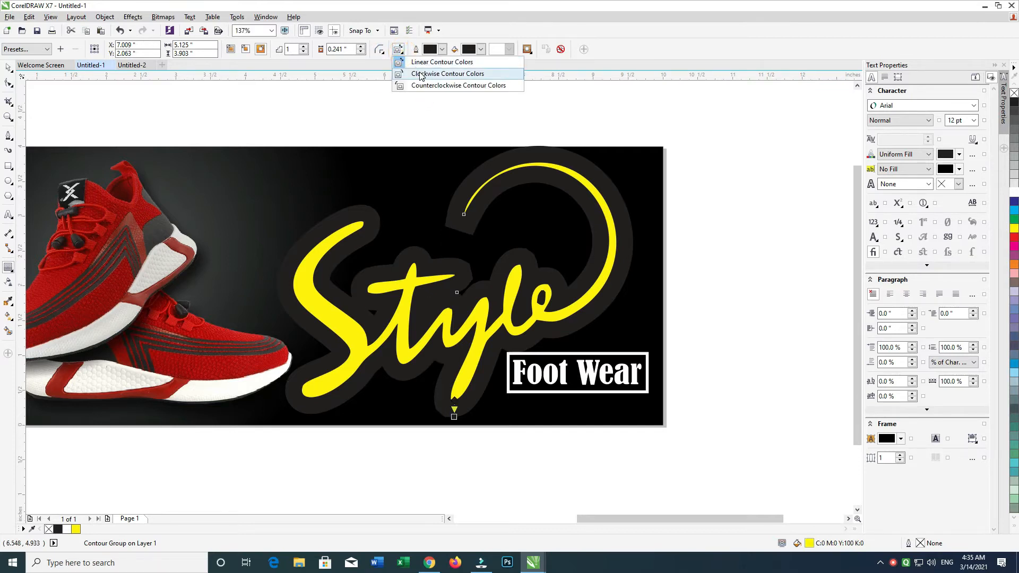
{"action": "left_click", "coordinate": [420, 75]}
{"action": "left_click", "coordinate": [398, 50]}
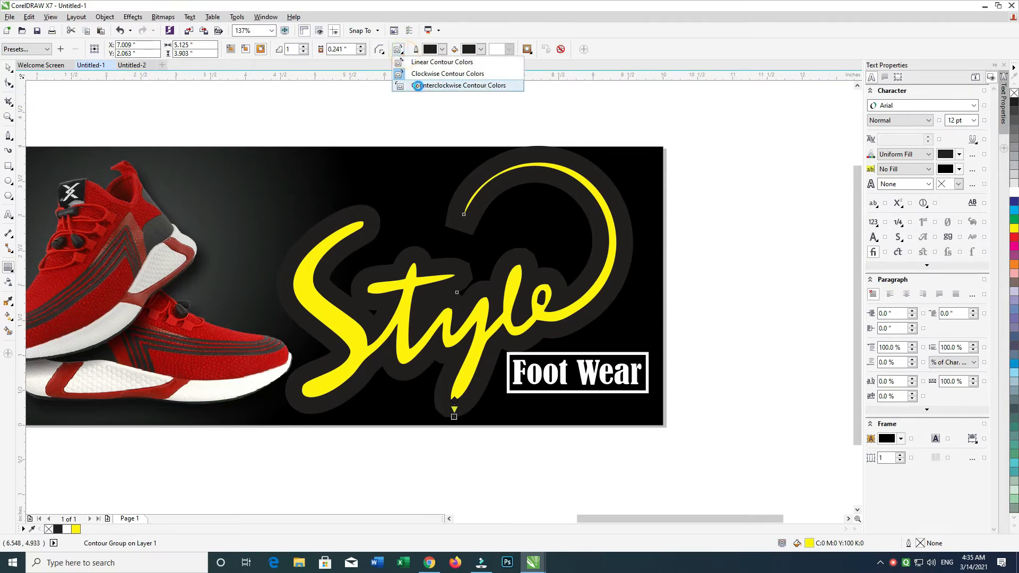
{"action": "left_click", "coordinate": [408, 85]}
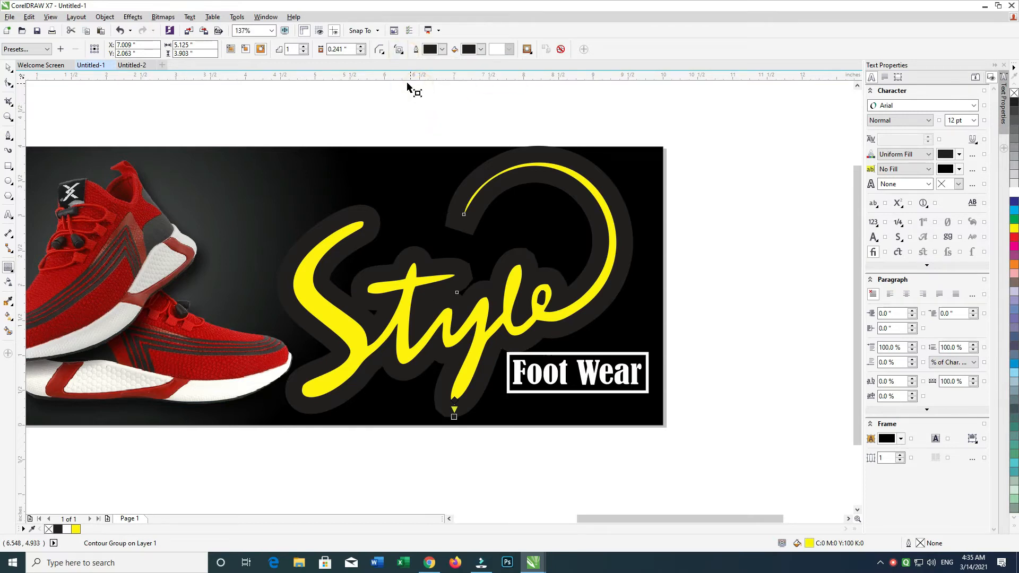
Try the inside, outside and to-center directions for the contour on the "Style" lettering
{"action": "left_click", "coordinate": [247, 51]}
{"action": "key", "text": "Return"}
{"action": "left_click", "coordinate": [261, 49]}
{"action": "left_click", "coordinate": [230, 49]}
{"action": "left_click", "coordinate": [533, 298]}
Undo the wide contour on the "Style" lettering and create a thinner outward contour with an offset of about 0.08 in
{"action": "left_click_drag", "start_coordinate": [457, 292], "coordinate": [417, 264]}
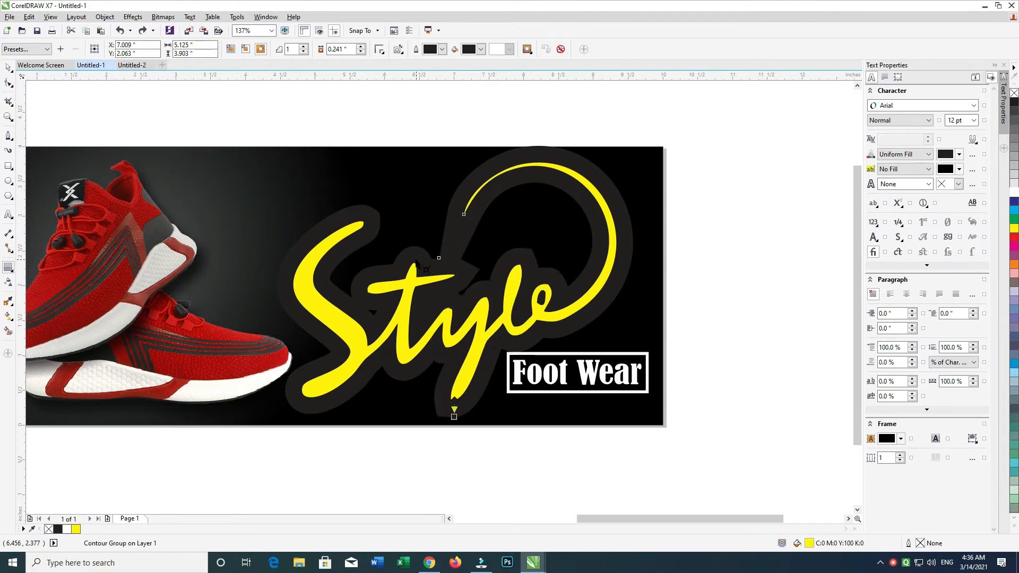
{"action": "key", "text": "ctrl+z"}
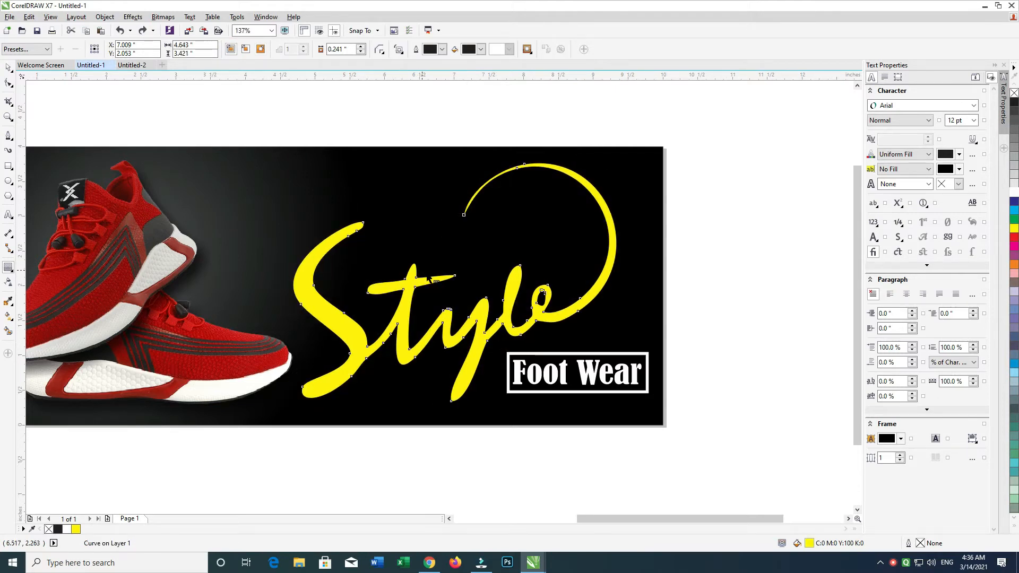
{"action": "left_click_drag", "start_coordinate": [447, 346], "coordinate": [455, 405]}
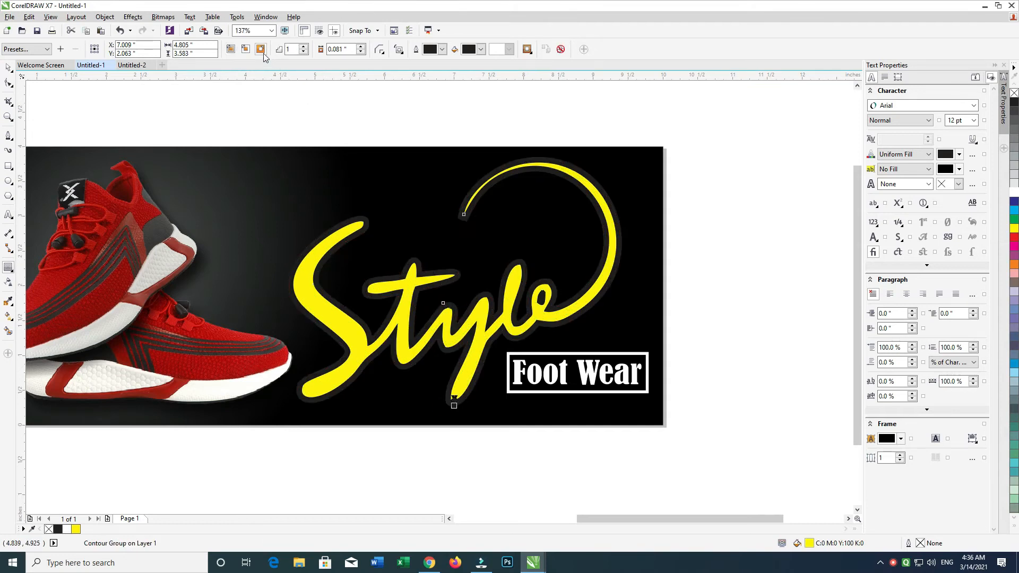
Try the to-center direction on the thin contour around the "Style" lettering, and return it to the outside direction
{"action": "left_click", "coordinate": [230, 49]}
{"action": "left_click", "coordinate": [231, 50]}
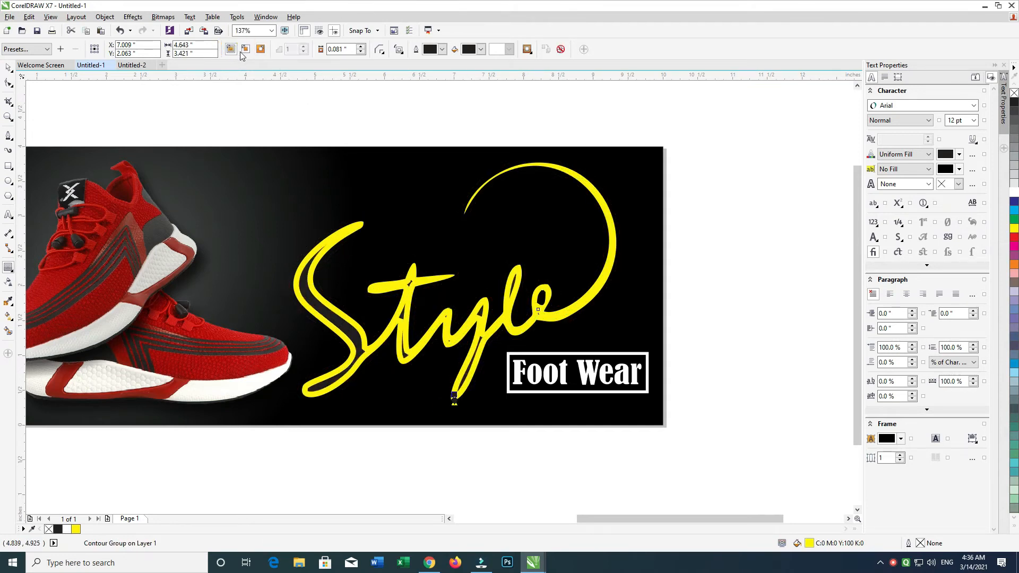
{"action": "left_click", "coordinate": [261, 48]}
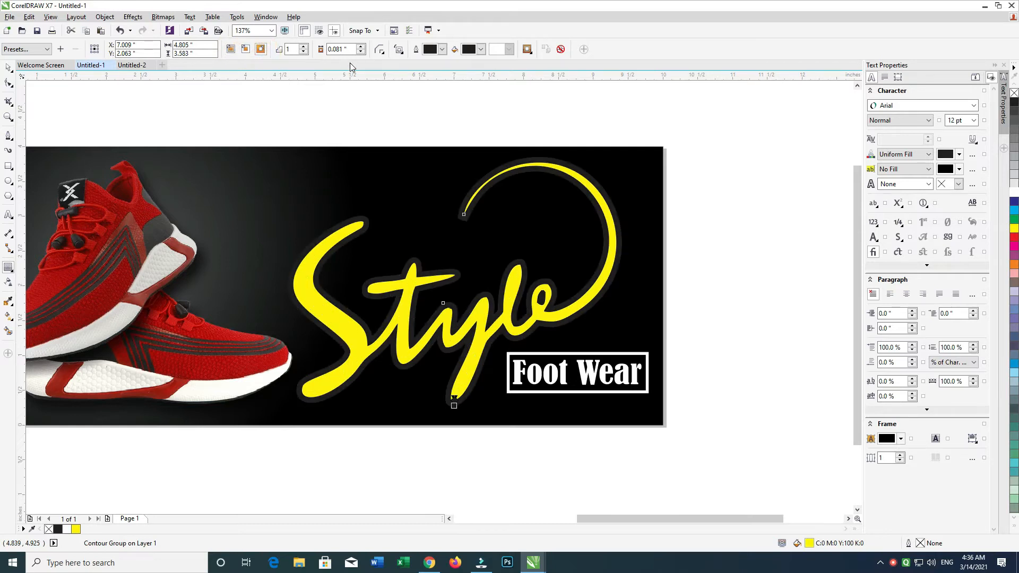
Set the outside contour on the "Style" lettering to two steps with round corners
{"action": "left_click", "coordinate": [303, 47]}
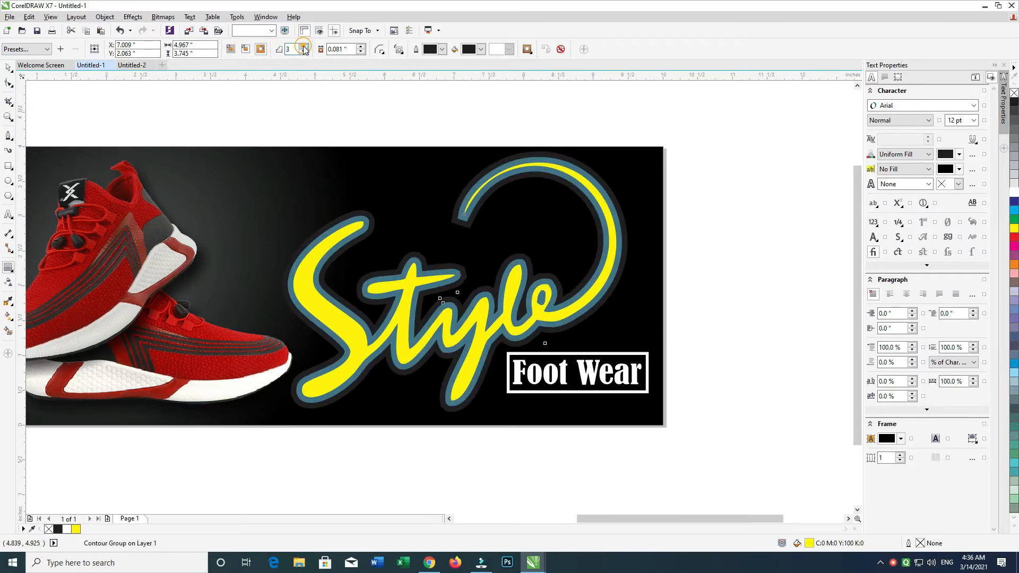
{"action": "left_click", "coordinate": [303, 47]}
{"action": "left_click", "coordinate": [304, 52]}
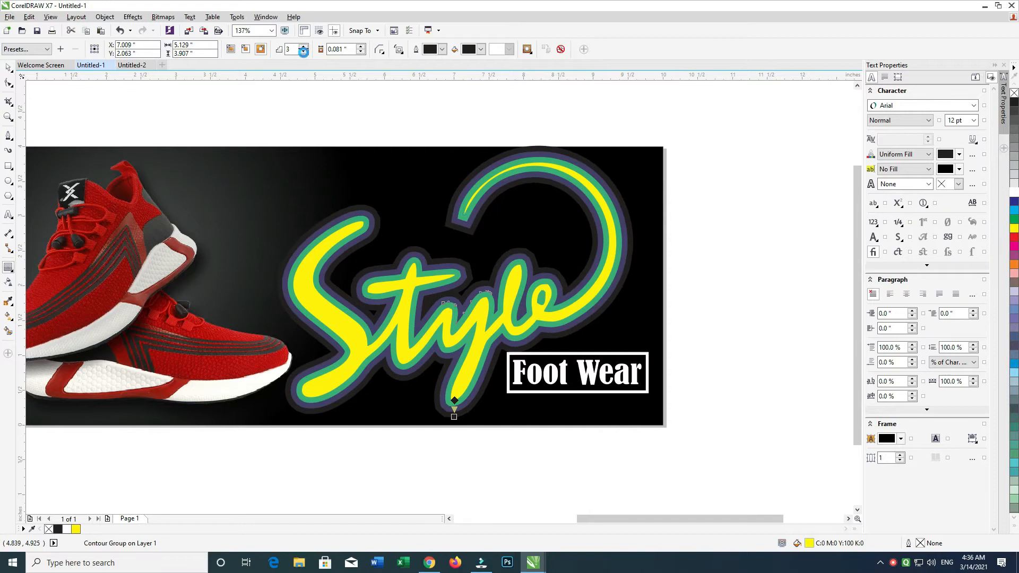
{"action": "left_click", "coordinate": [303, 52]}
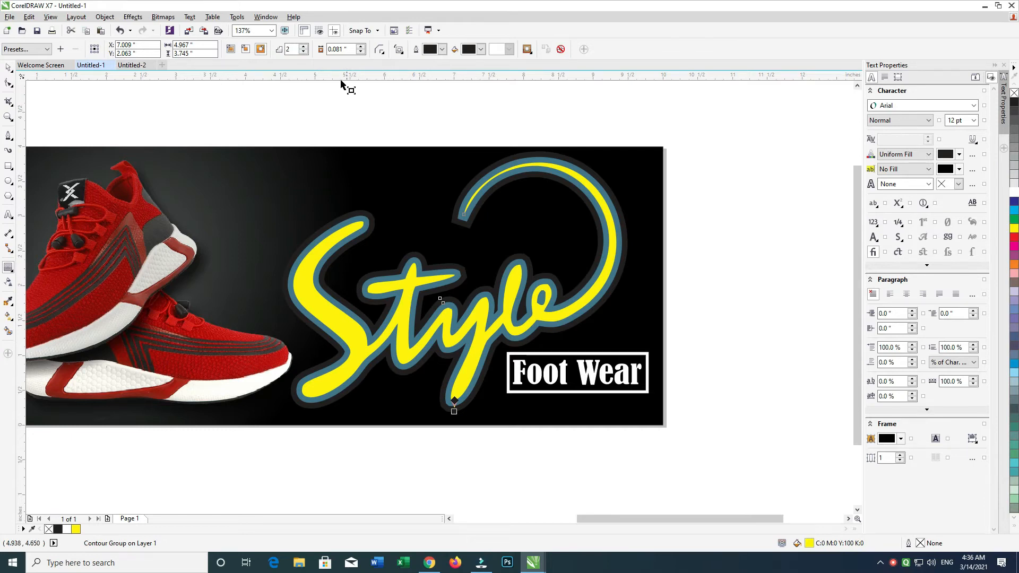
{"action": "left_click", "coordinate": [386, 56]}
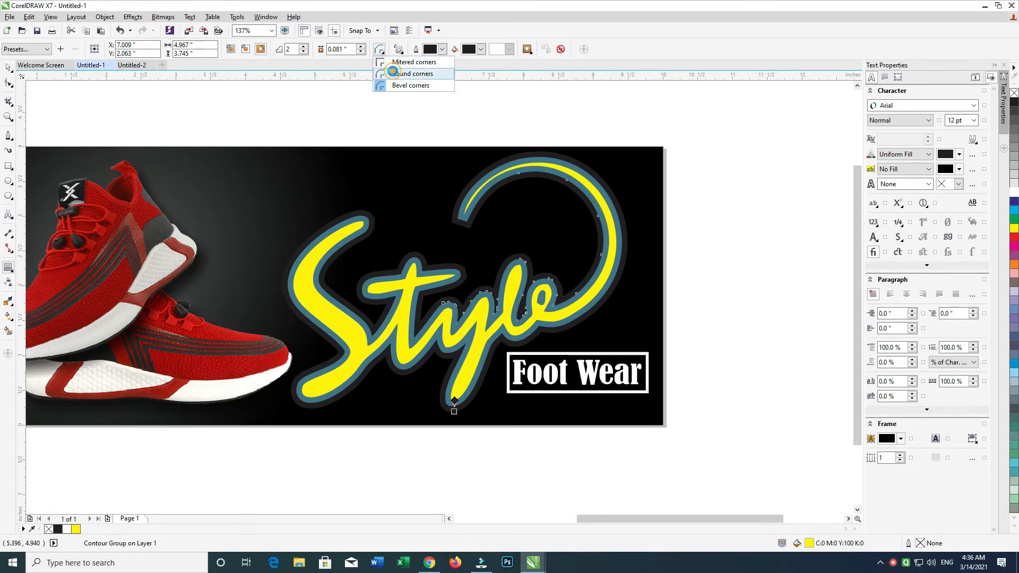
{"action": "left_click", "coordinate": [386, 76]}
Break the two-step contour group apart from the "Style" lettering, test moving it separately and undo the move
{"action": "left_click", "coordinate": [8, 68]}
{"action": "left_click", "coordinate": [538, 137]}
{"action": "left_click", "coordinate": [561, 164]}
{"action": "key", "text": "ctrl+z"}
{"action": "left_click", "coordinate": [690, 159]}
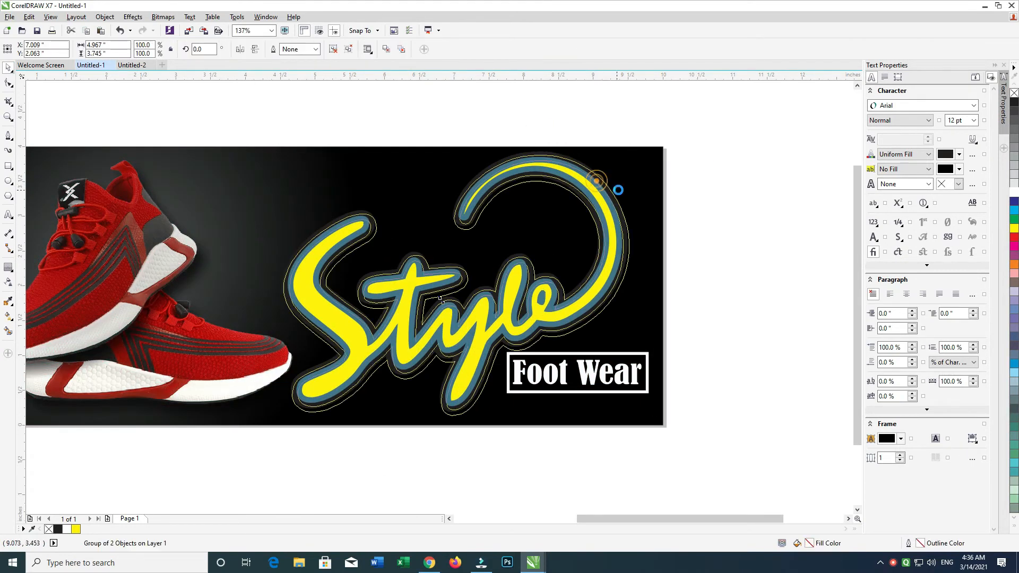
{"action": "left_click", "coordinate": [440, 300]}
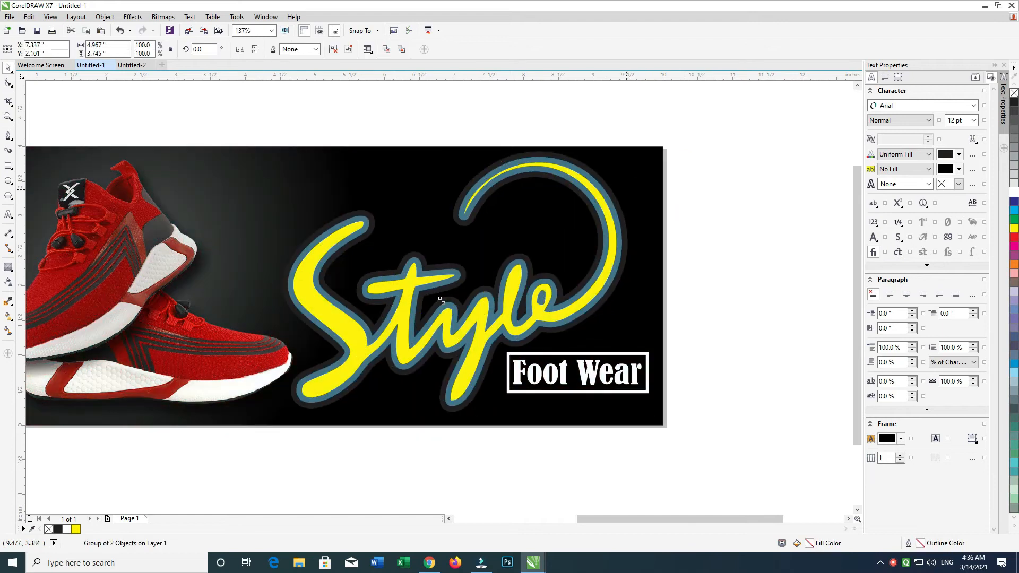
{"action": "left_click", "coordinate": [714, 171]}
{"action": "left_click", "coordinate": [605, 194]}
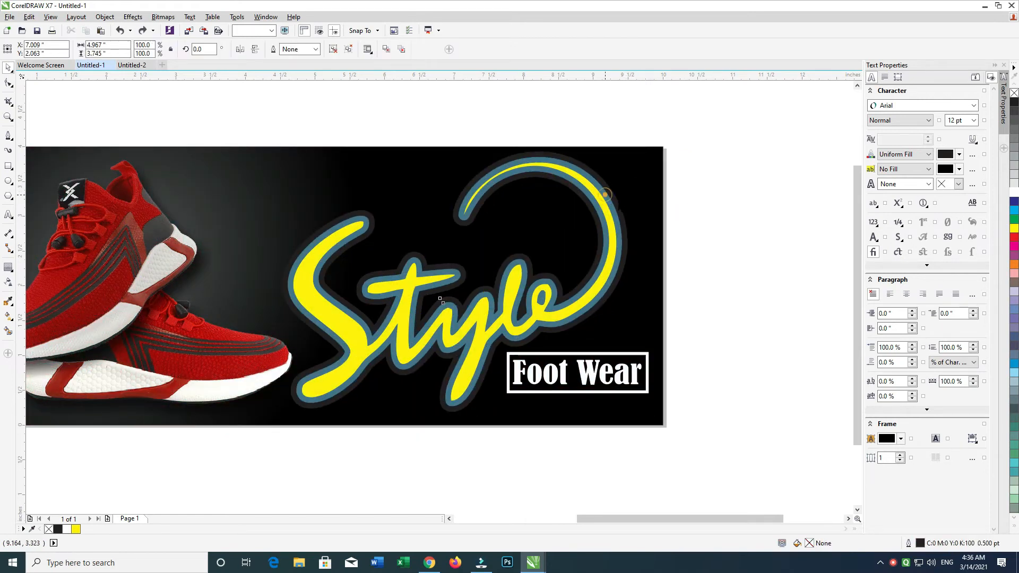
{"action": "left_click_drag", "start_coordinate": [613, 205], "coordinate": [630, 219]}
{"action": "key", "text": "ctrl+z"}
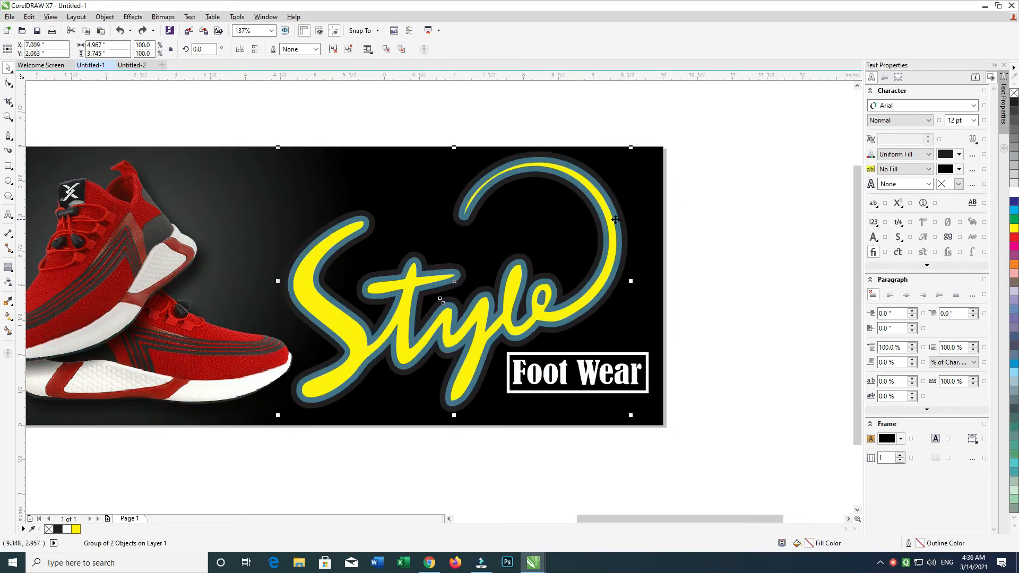
Delete the separated contour group and apply a one-step outside contour of about 0.195 in to the "Style" lettering
{"action": "key", "text": "Delete"}
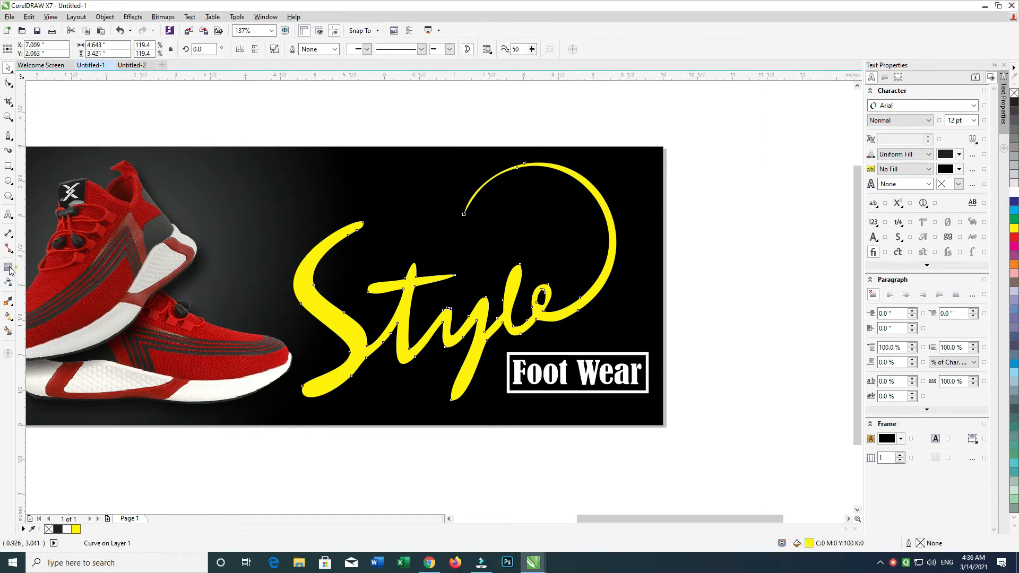
{"action": "left_click", "coordinate": [9, 268]}
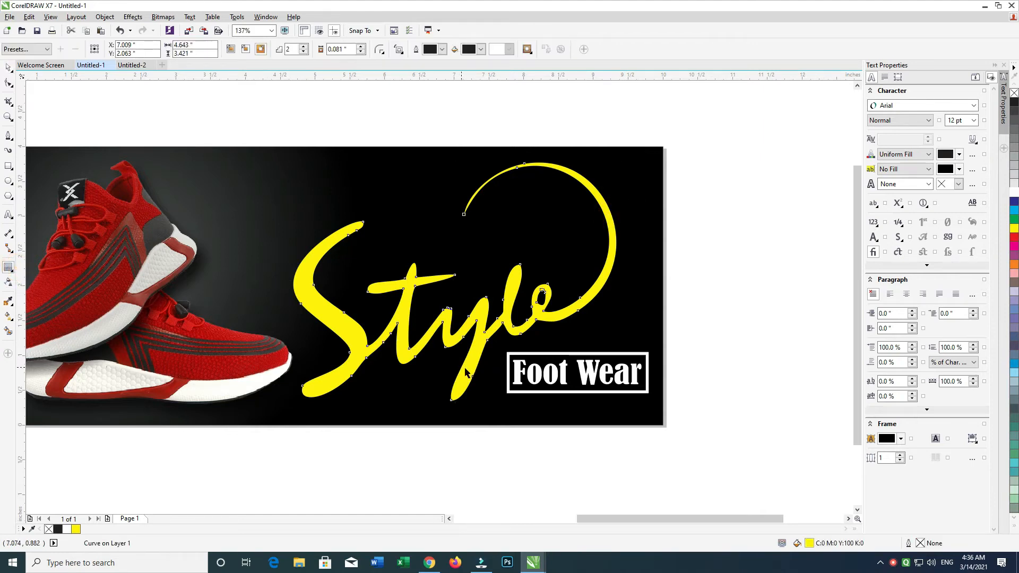
{"action": "left_click", "coordinate": [303, 52]}
{"action": "left_click_drag", "start_coordinate": [454, 406], "coordinate": [454, 414]}
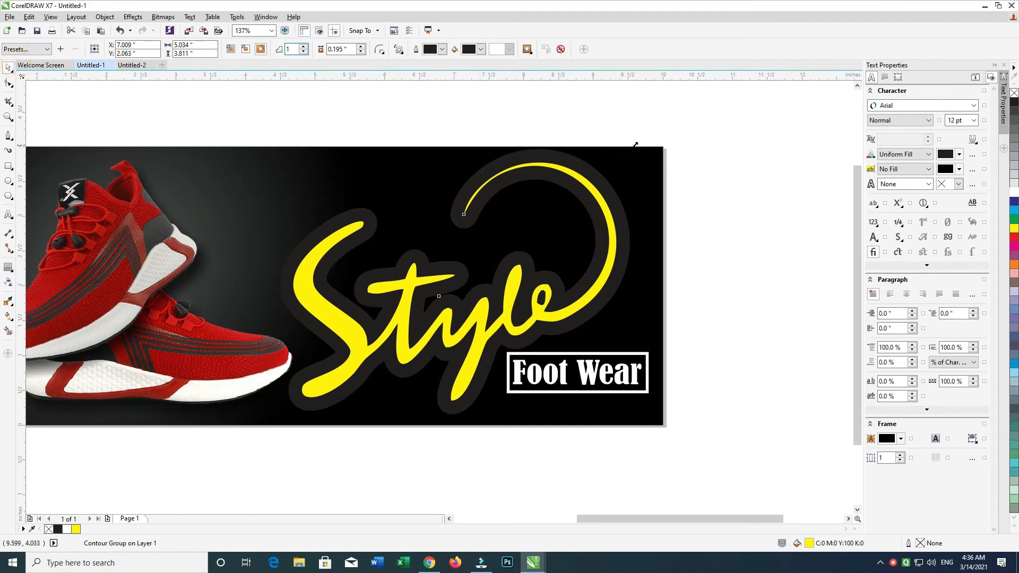
Scale the contoured lettering down to about 4.89 × 3.71 in, then break its wide contour apart and delete it
{"action": "left_click_drag", "start_coordinate": [635, 144], "coordinate": [629, 149]}
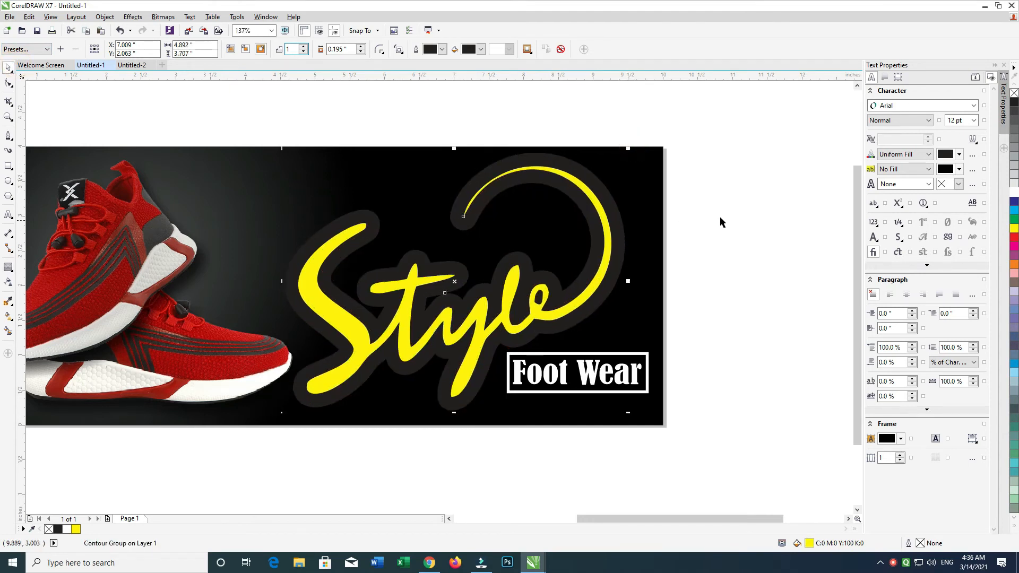
{"action": "left_click", "coordinate": [588, 203]}
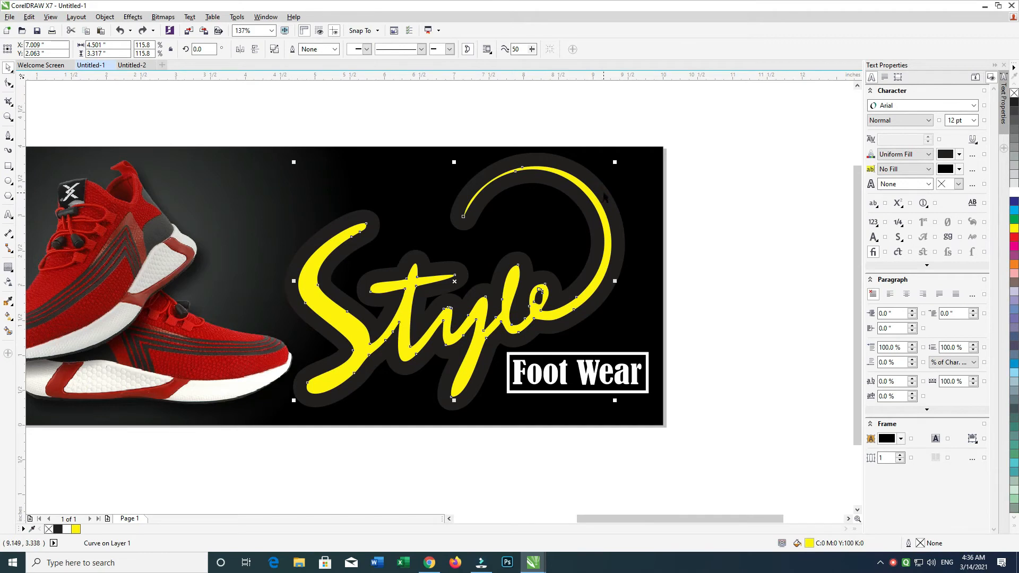
{"action": "left_click", "coordinate": [605, 197]}
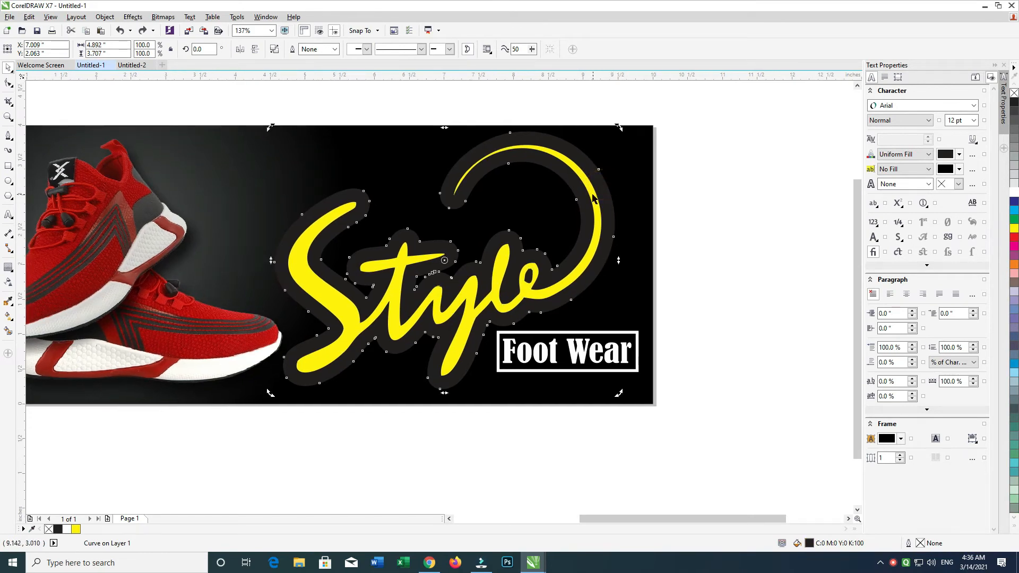
{"action": "key", "text": "Delete"}
Apply a narrower one-step outside contour to the yellow "Style" lettering and break it apart
{"action": "left_click", "coordinate": [593, 198]}
{"action": "left_click", "coordinate": [13, 267]}
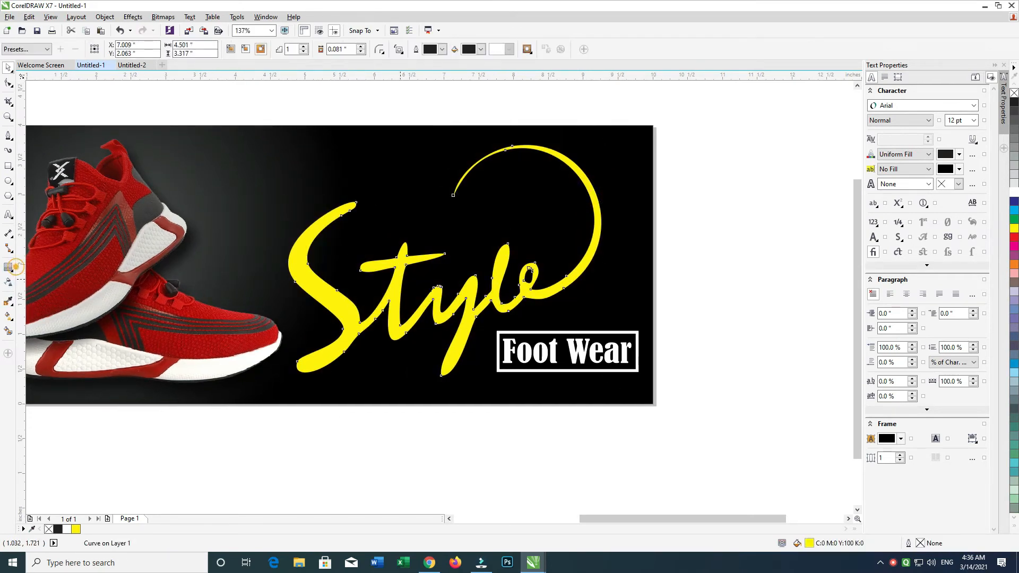
{"action": "left_click_drag", "start_coordinate": [442, 375], "coordinate": [444, 384]}
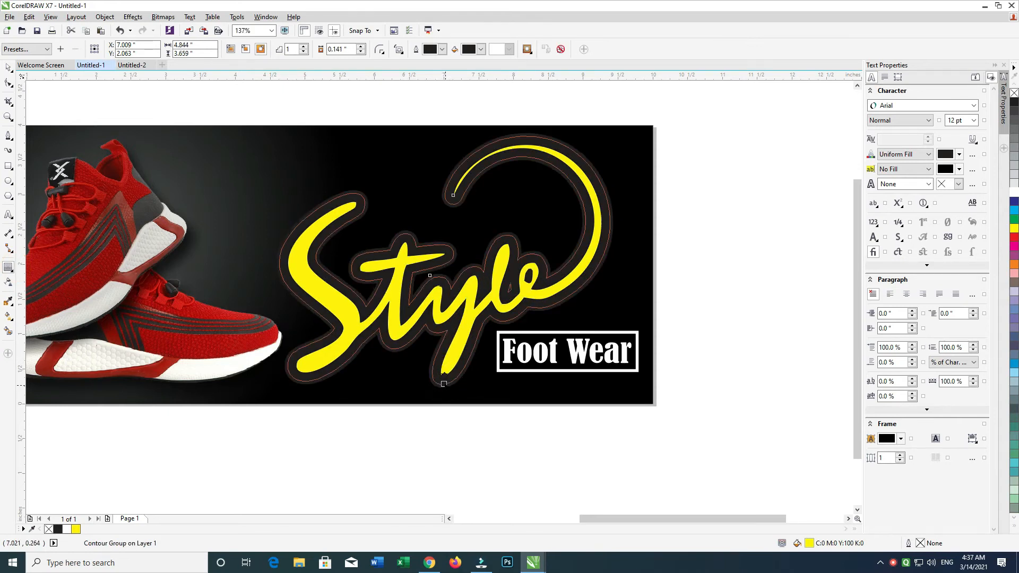
{"action": "key", "text": "space"}
{"action": "left_click", "coordinate": [735, 175]}
Add a second one-step outside contour of about 0.069 in around the separated contour shape and break it apart
{"action": "left_click", "coordinate": [603, 194]}
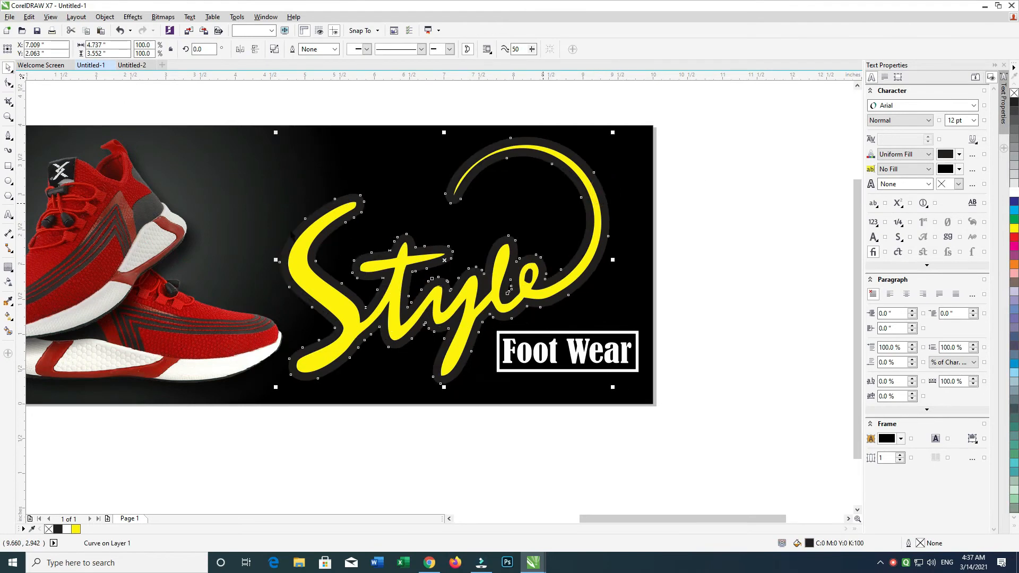
{"action": "left_click", "coordinate": [8, 269]}
{"action": "mouse_move", "coordinate": [440, 381]}
{"action": "left_mouse_down"}
{"action": "mouse_move", "coordinate": [432, 365]}
{"action": "mouse_move", "coordinate": [444, 388]}
{"action": "left_mouse_up"}
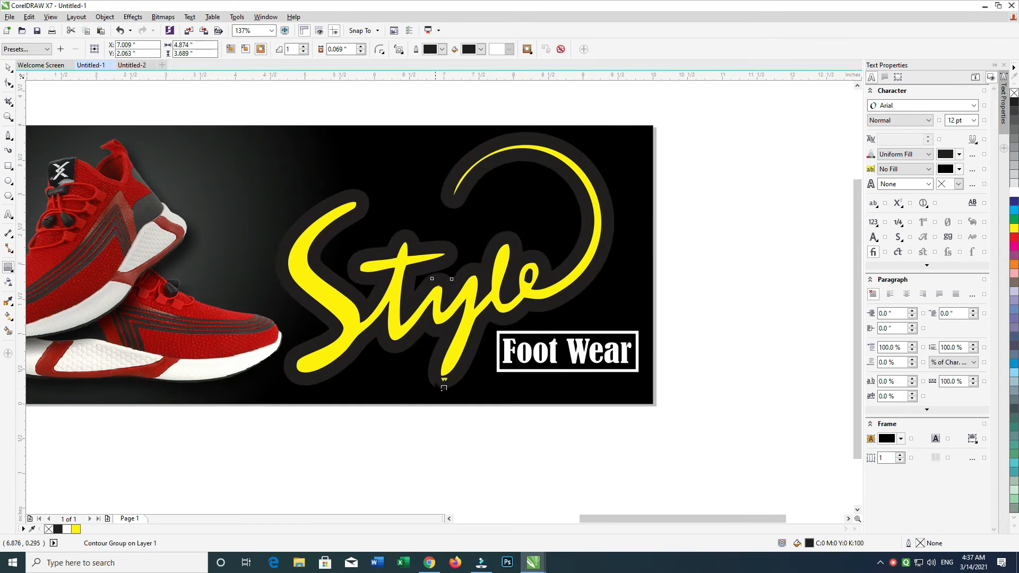
{"action": "left_click", "coordinate": [9, 66]}
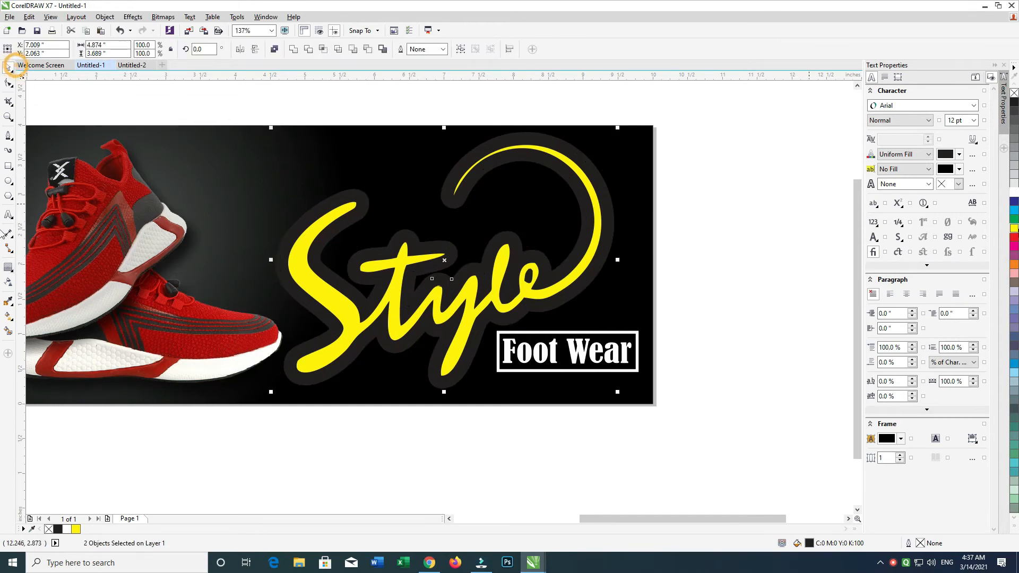
Try a white fill on both contour shapes together and undo it
{"action": "left_click", "coordinate": [1014, 228]}
{"action": "left_click", "coordinate": [1015, 192]}
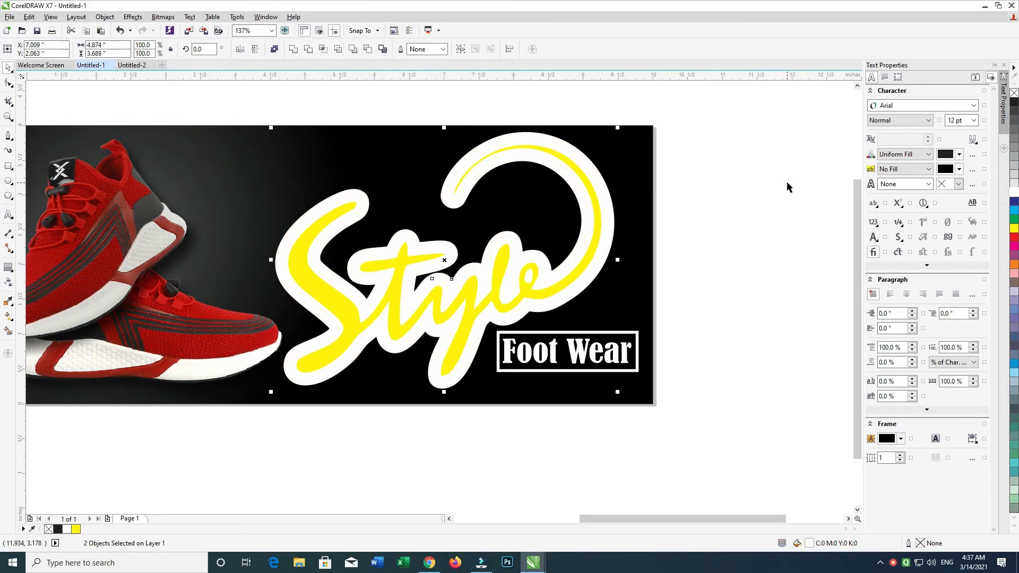
{"action": "key", "text": "ctrl+z"}
Fill only the inner contour shape around the "Style" lettering with white
{"action": "left_click", "coordinate": [712, 194]}
{"action": "left_click_drag", "start_coordinate": [599, 219], "coordinate": [632, 246]}
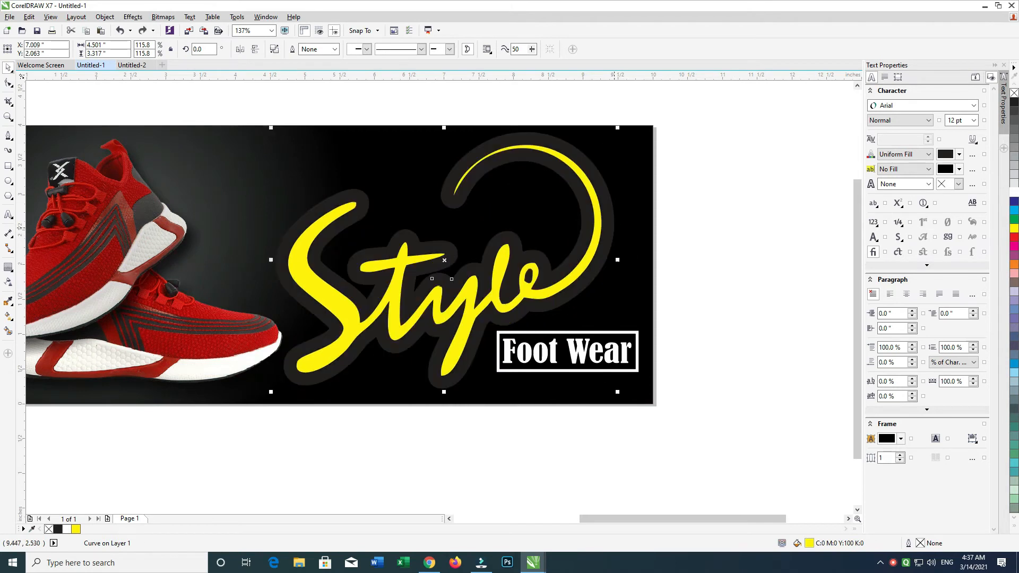
{"action": "left_click", "coordinate": [714, 212]}
{"action": "left_click", "coordinate": [602, 249]}
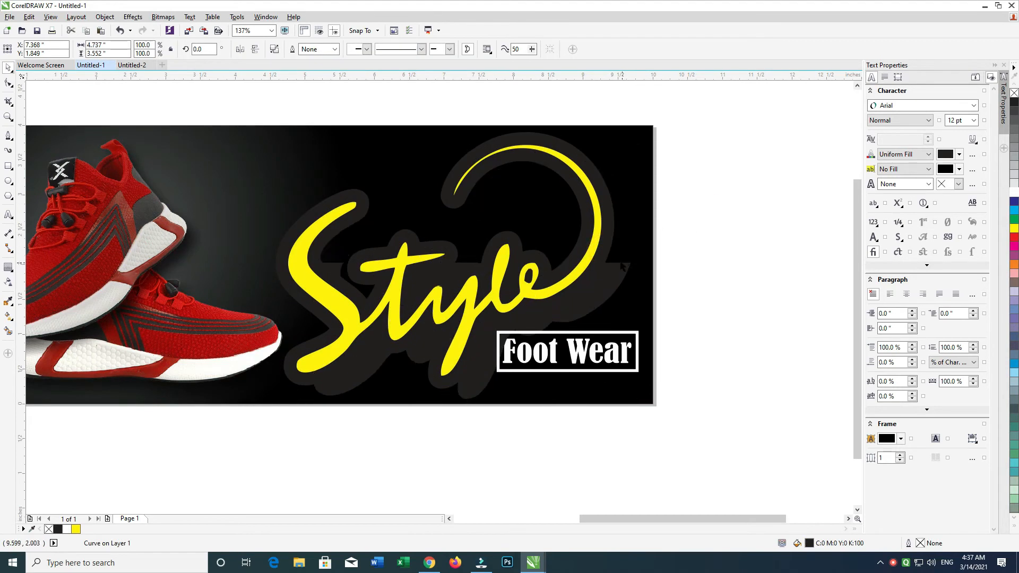
{"action": "left_click", "coordinate": [1014, 195]}
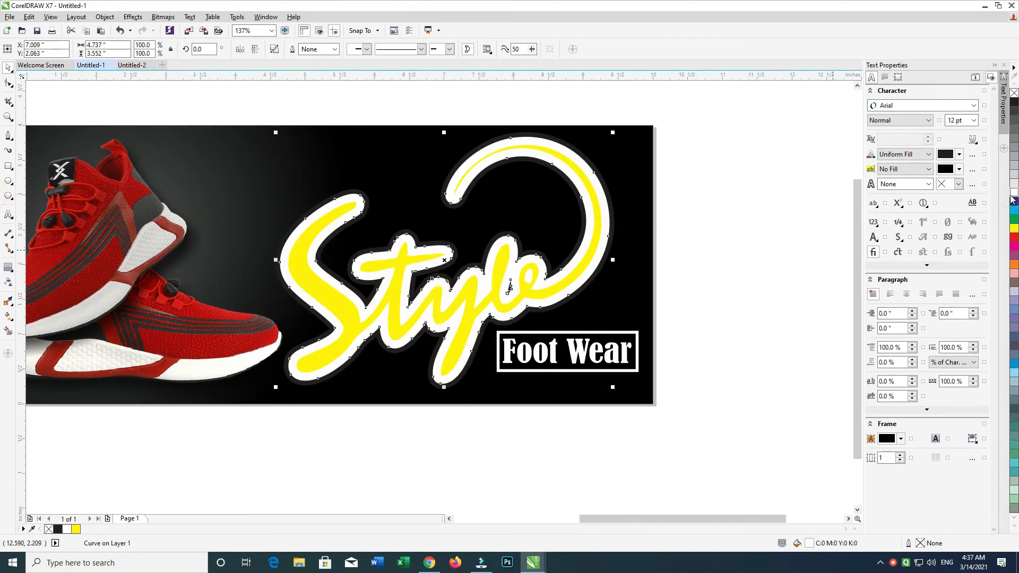
Try a yellow fill on the inner contour shape and undo it
{"action": "key", "text": "ctrl+z"}
{"action": "left_click", "coordinate": [615, 222]}
{"action": "left_click_drag", "start_coordinate": [610, 237], "coordinate": [601, 231]}
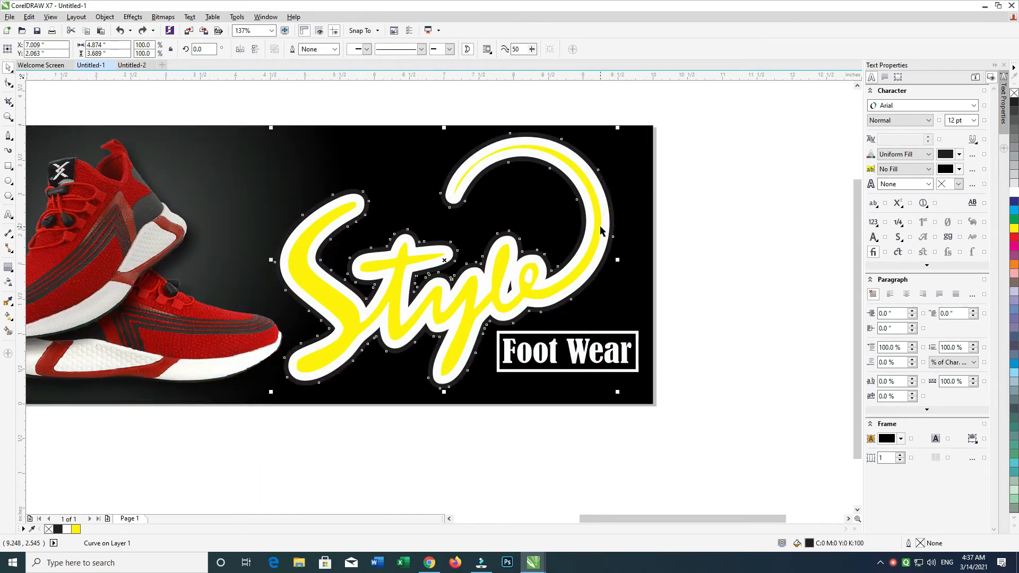
{"action": "left_click", "coordinate": [680, 237]}
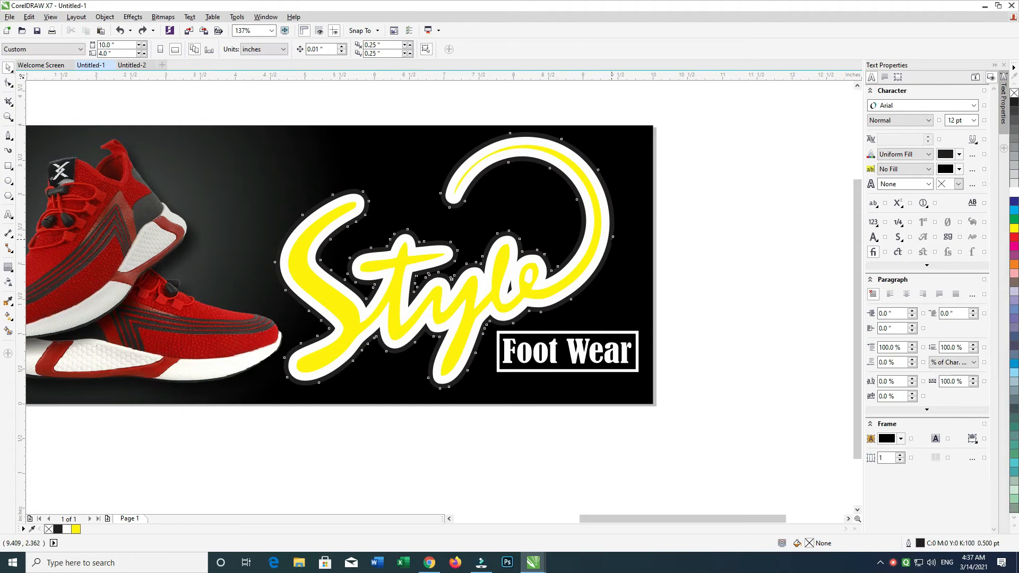
{"action": "left_click", "coordinate": [533, 271]}
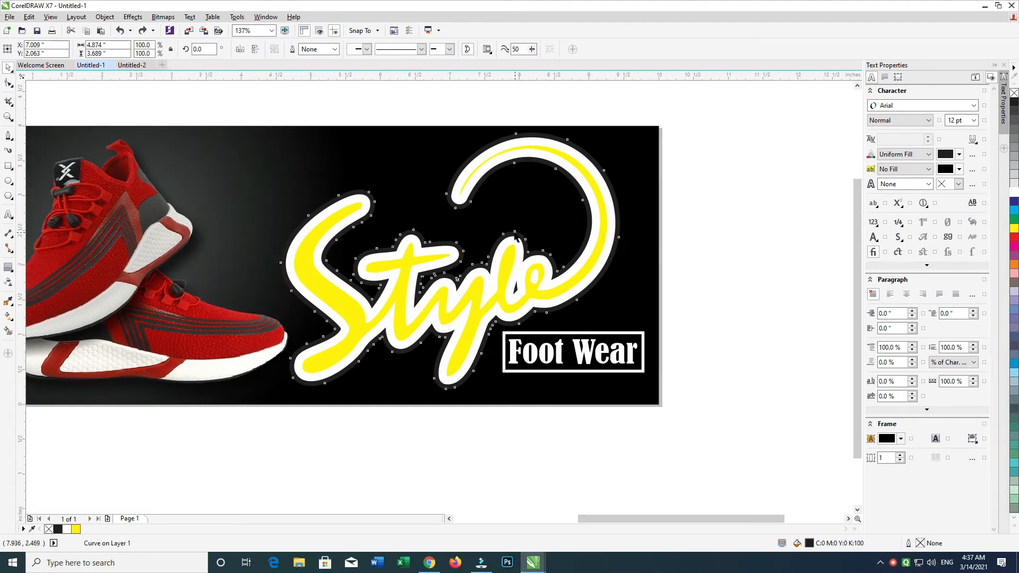
{"action": "left_click", "coordinate": [535, 257]}
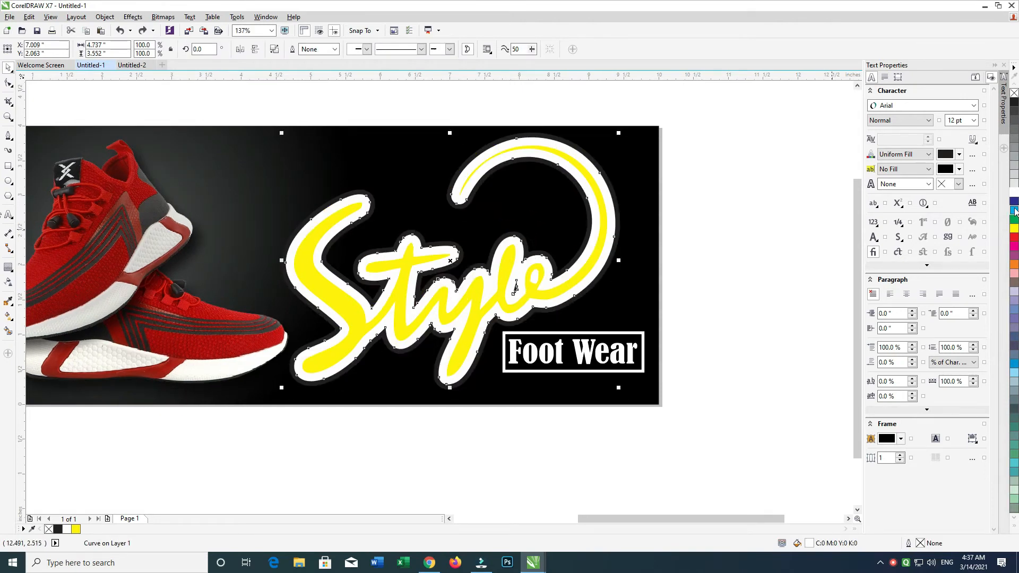
{"action": "left_click", "coordinate": [1015, 230]}
{"action": "key", "text": "ctrl+z"}
Fill the "Style" lettering with red (C0 M100 Y100 K0)
{"action": "left_click", "coordinate": [734, 224]}
{"action": "left_click", "coordinate": [511, 261]}
{"action": "left_click", "coordinate": [1015, 237]}
{"action": "left_click", "coordinate": [767, 199]}
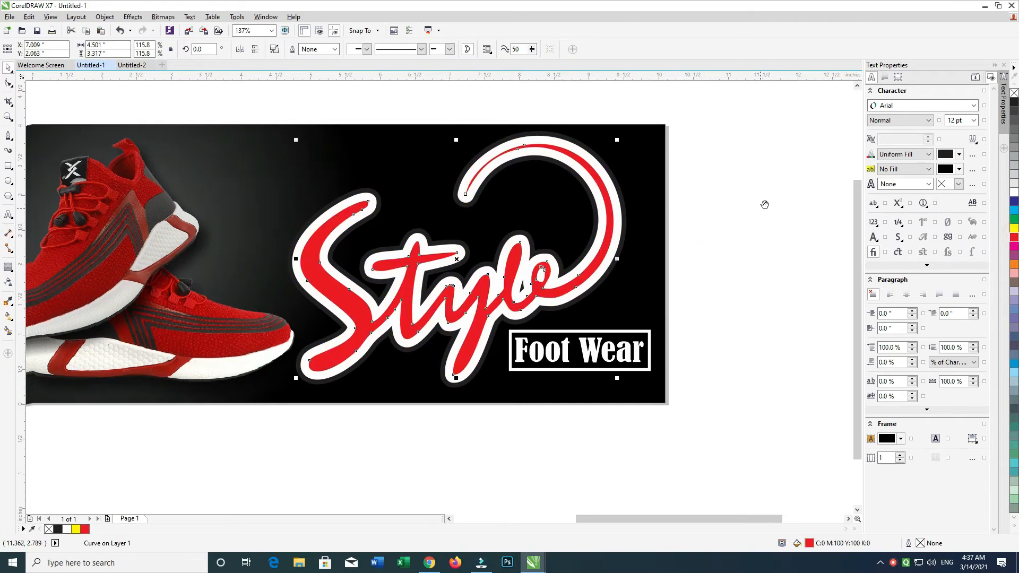
Apply a diagonal linear fountain fill to the outer contour, running from the top of the "S" down to the "Foot Wear" frame
{"action": "left_click", "coordinate": [629, 242]}
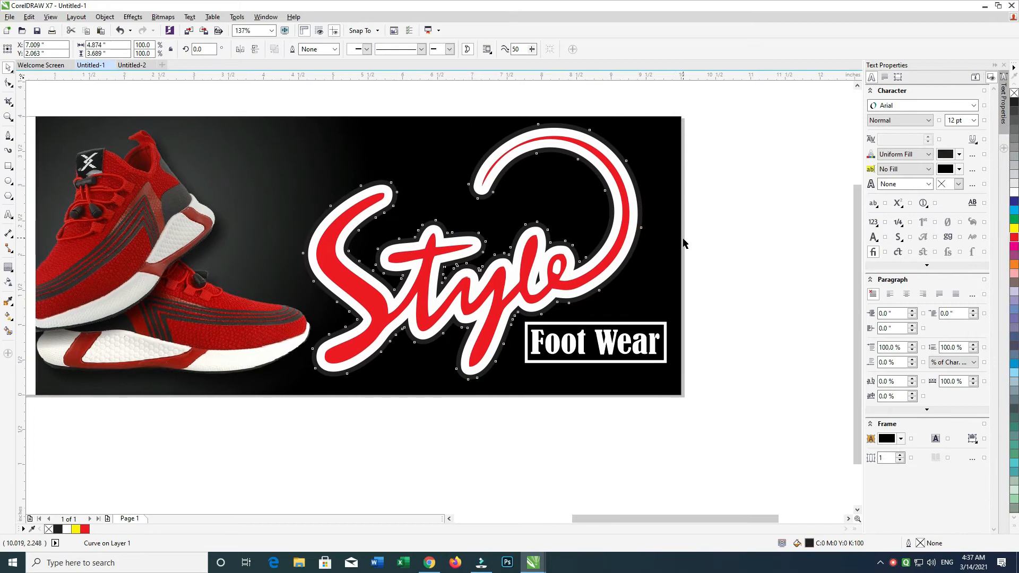
{"action": "left_click", "coordinate": [359, 295]}
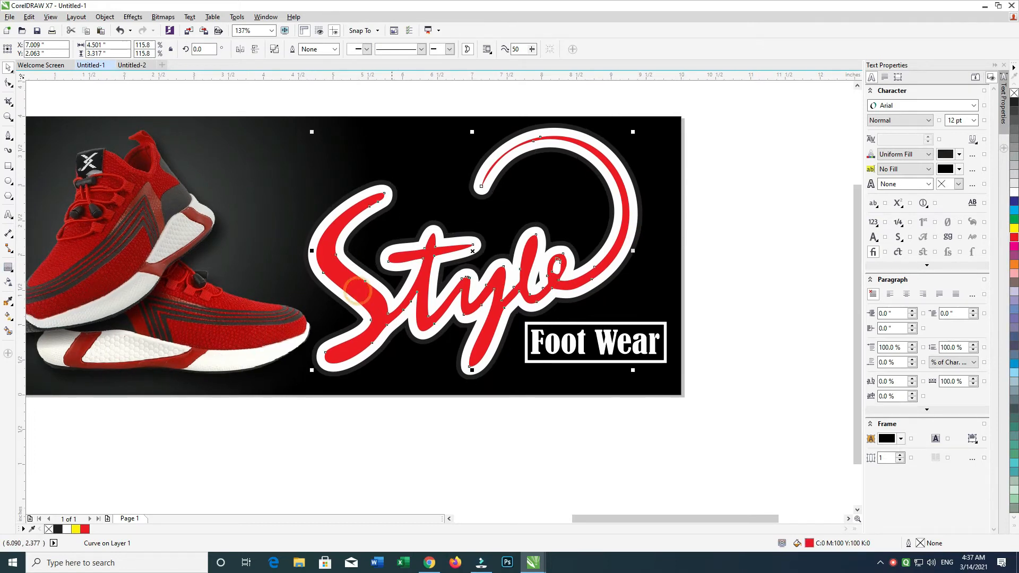
{"action": "left_click", "coordinate": [397, 200]}
{"action": "key", "text": "g"}
{"action": "left_click_drag", "start_coordinate": [376, 189], "coordinate": [518, 336]}
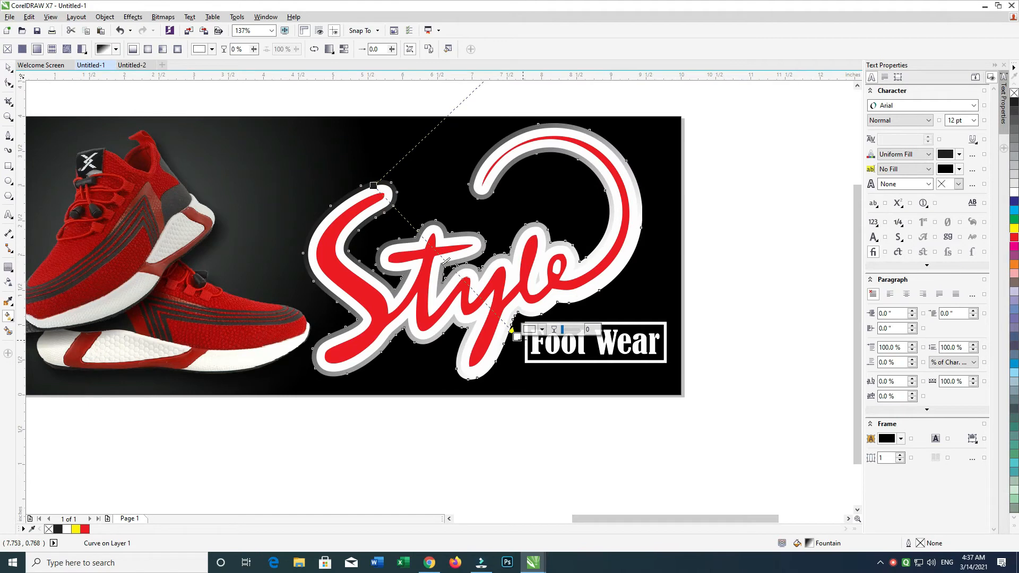
Change the end colour of the outer contour's fountain fill to dark red (#A11000)
{"action": "left_click", "coordinate": [542, 329]}
{"action": "left_click", "coordinate": [597, 428]}
{"action": "left_click_drag", "start_coordinate": [587, 434], "coordinate": [586, 437]}
{"action": "left_click", "coordinate": [596, 436]}
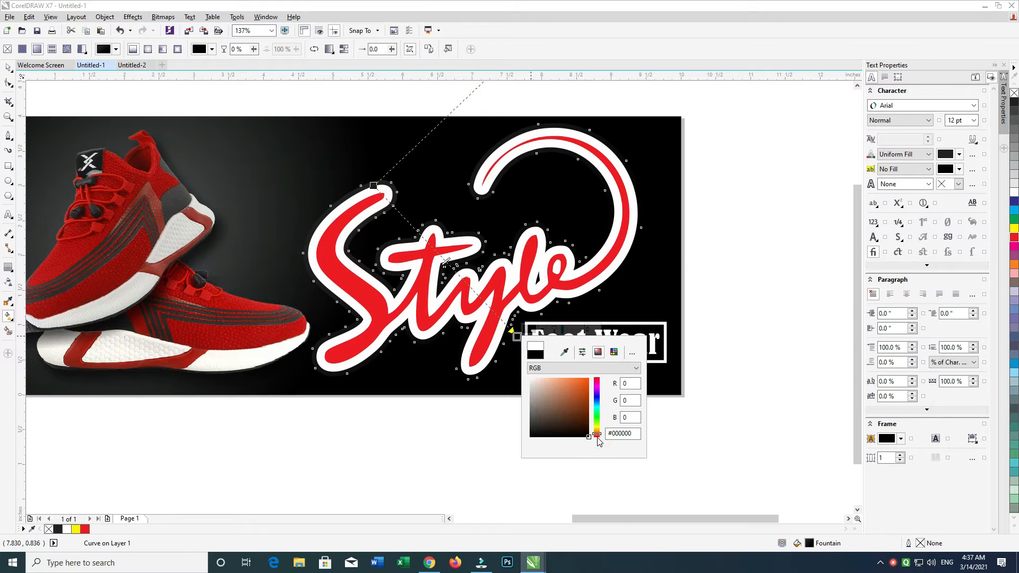
{"action": "left_click", "coordinate": [597, 437]}
{"action": "left_click", "coordinate": [580, 410]}
{"action": "left_click_drag", "start_coordinate": [584, 407], "coordinate": [589, 401]}
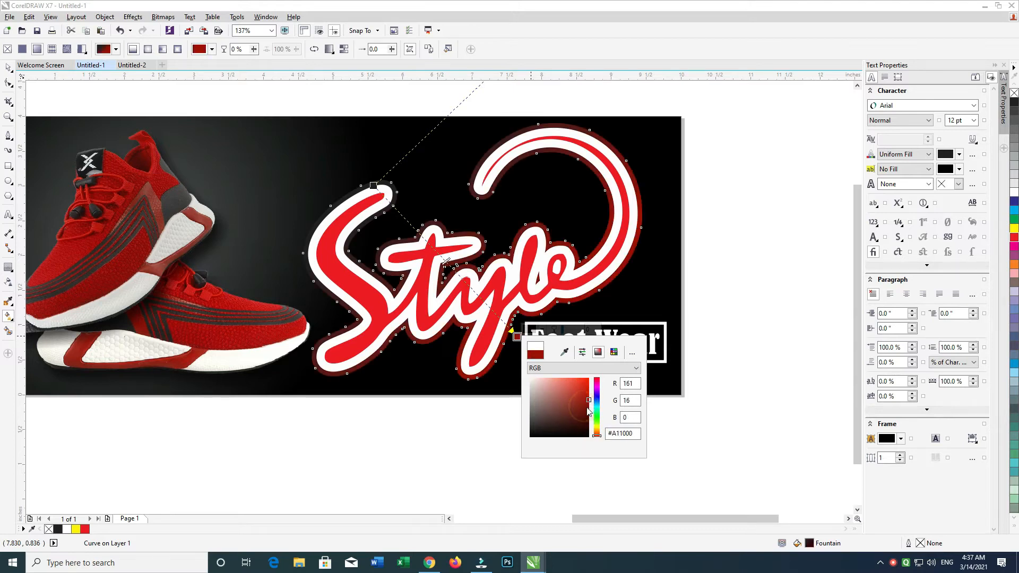
Change the start colour of the outer contour's fountain fill to orange-brown (#B85600)
{"action": "left_click", "coordinate": [426, 234]}
{"action": "left_click", "coordinate": [373, 185]}
{"action": "left_click", "coordinate": [398, 178]}
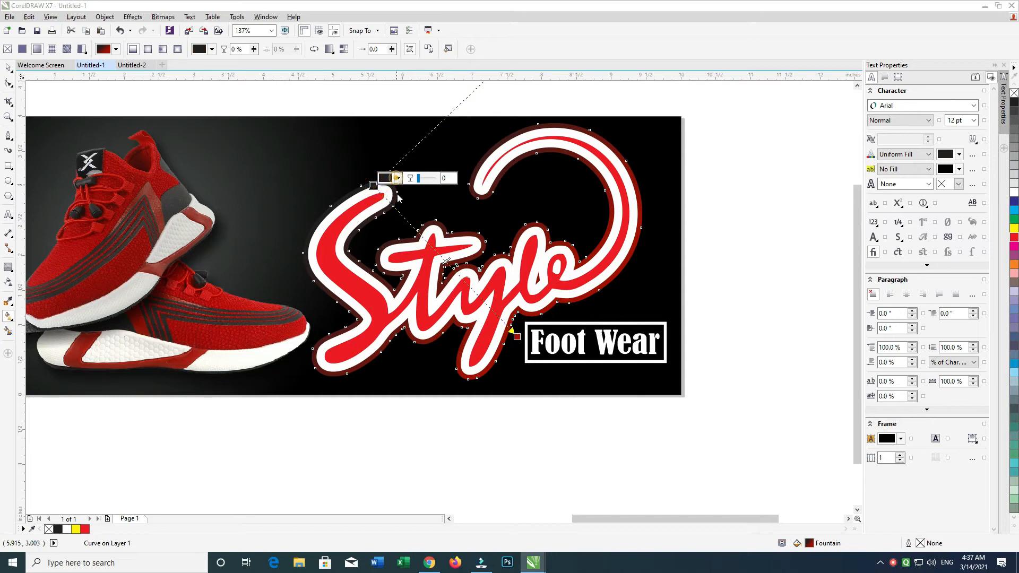
{"action": "left_click", "coordinate": [420, 201]}
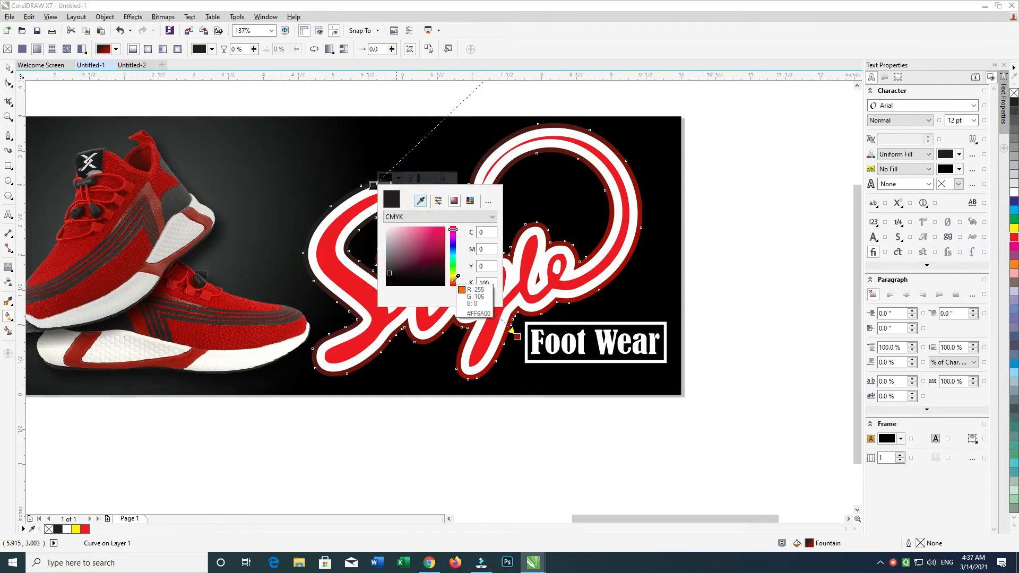
{"action": "left_click", "coordinate": [457, 277]}
{"action": "left_click", "coordinate": [444, 273]}
{"action": "left_click", "coordinate": [441, 278]}
{"action": "left_click", "coordinate": [439, 264]}
{"action": "left_click", "coordinate": [443, 266]}
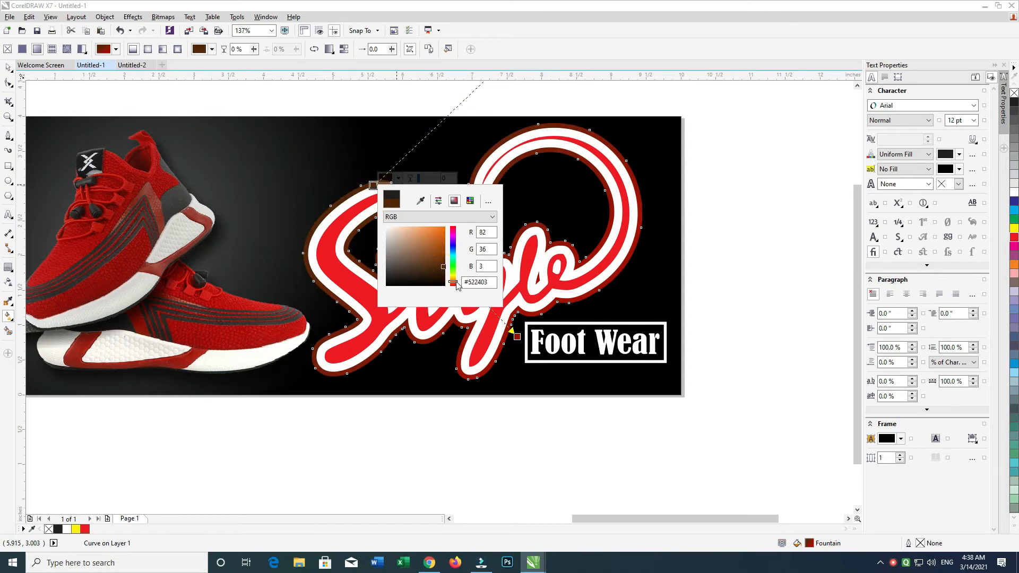
{"action": "left_click", "coordinate": [453, 284]}
{"action": "left_click", "coordinate": [444, 263]}
{"action": "left_click", "coordinate": [445, 243]}
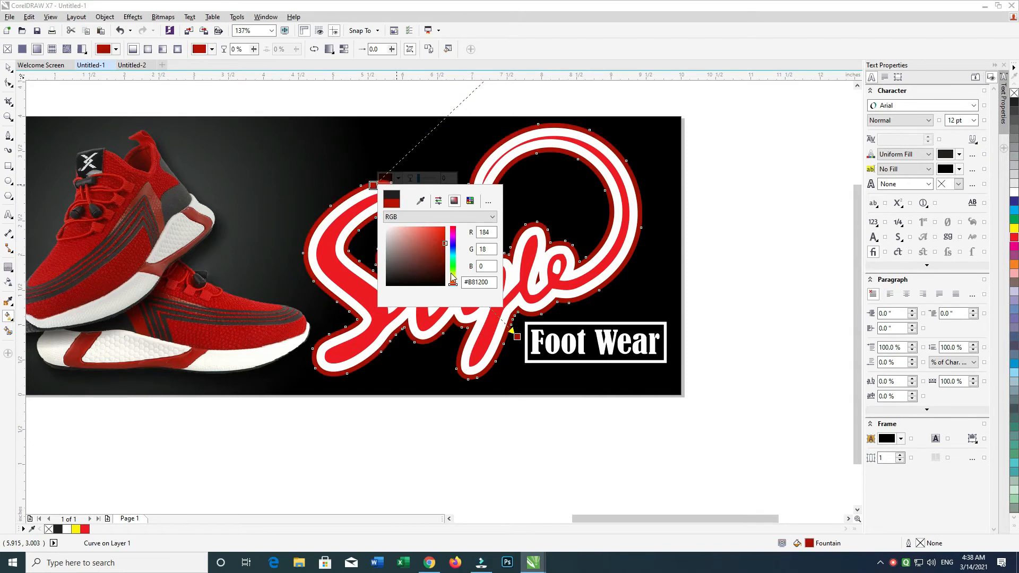
{"action": "left_click", "coordinate": [453, 281]}
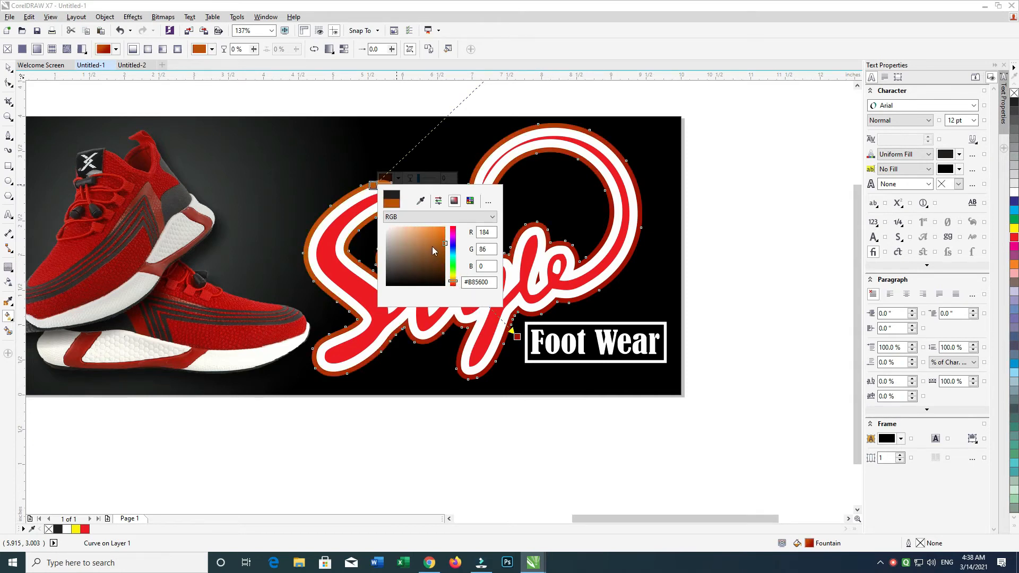
{"action": "left_click", "coordinate": [8, 68]}
Add a colour stop at 72% of the outer contour's fountain fill and make it orange (#FF9500)
{"action": "double_click", "coordinate": [476, 294]}
{"action": "left_click", "coordinate": [502, 288]}
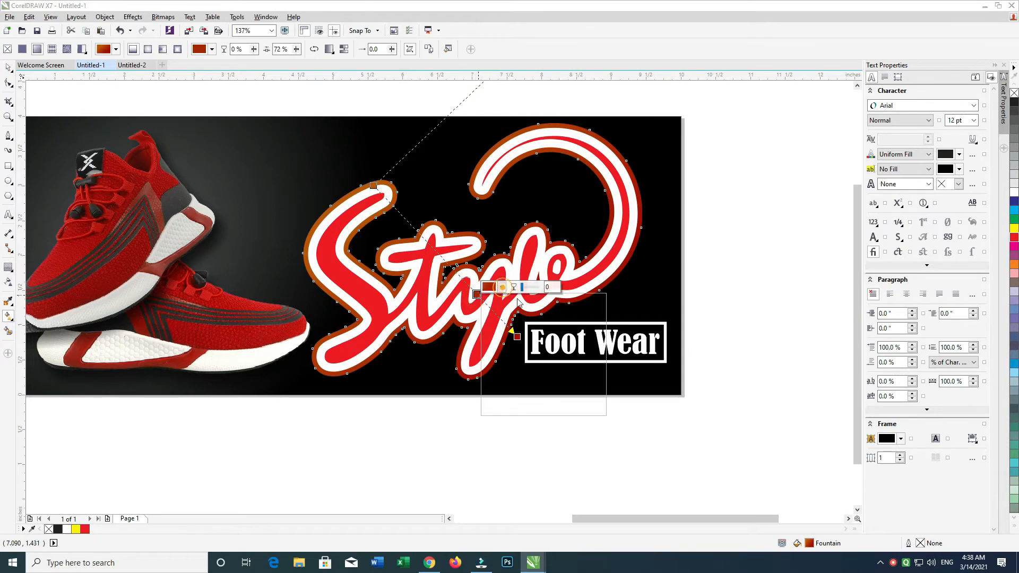
{"action": "left_click", "coordinate": [556, 391]}
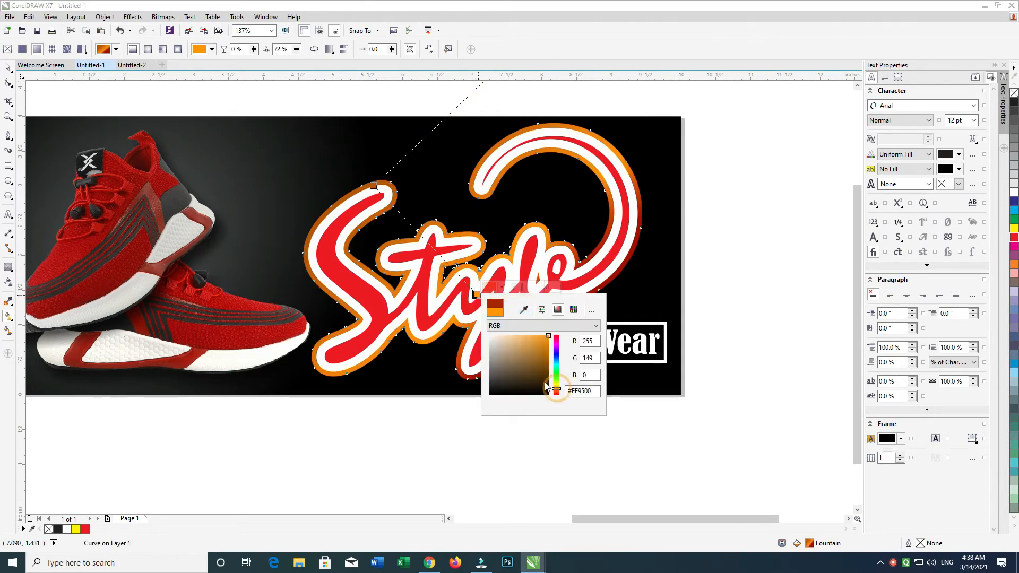
Add another colour stop at 33% of the outer contour's fountain fill and shift its colour to red-orange
{"action": "double_click", "coordinate": [420, 234]}
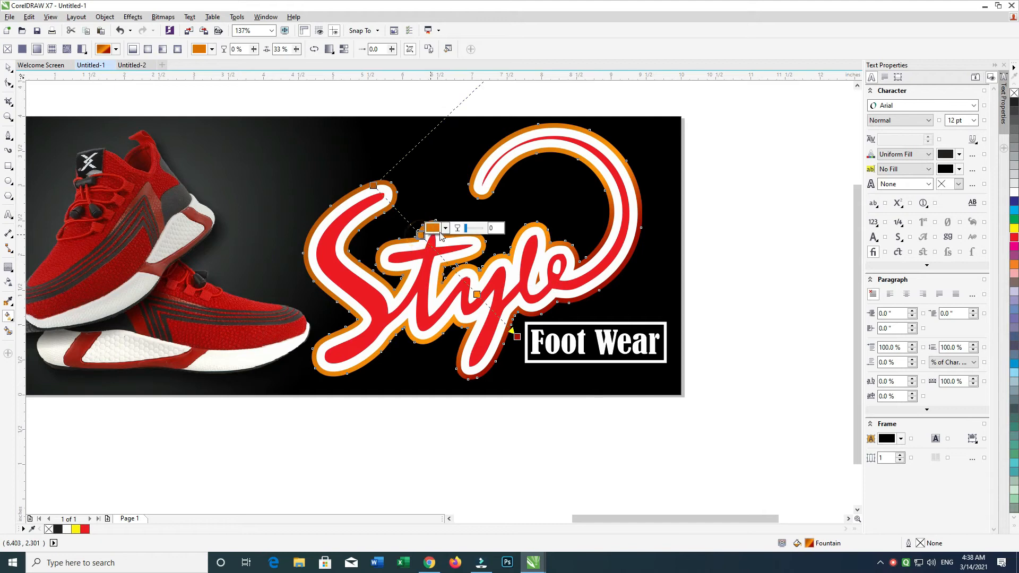
{"action": "left_click", "coordinate": [441, 234]}
{"action": "left_click", "coordinate": [468, 250]}
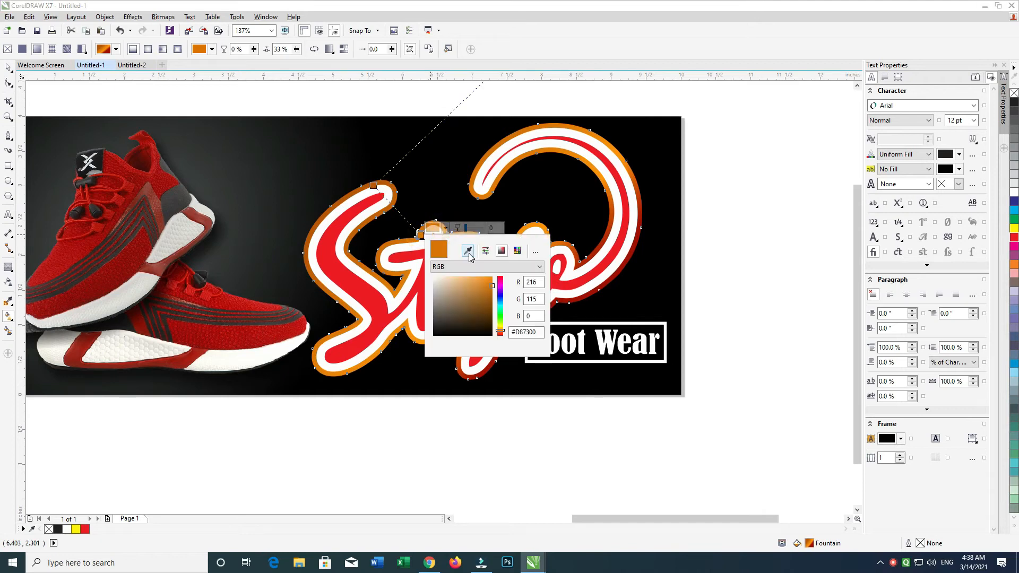
{"action": "left_click", "coordinate": [500, 331]}
{"action": "left_click", "coordinate": [8, 67]}
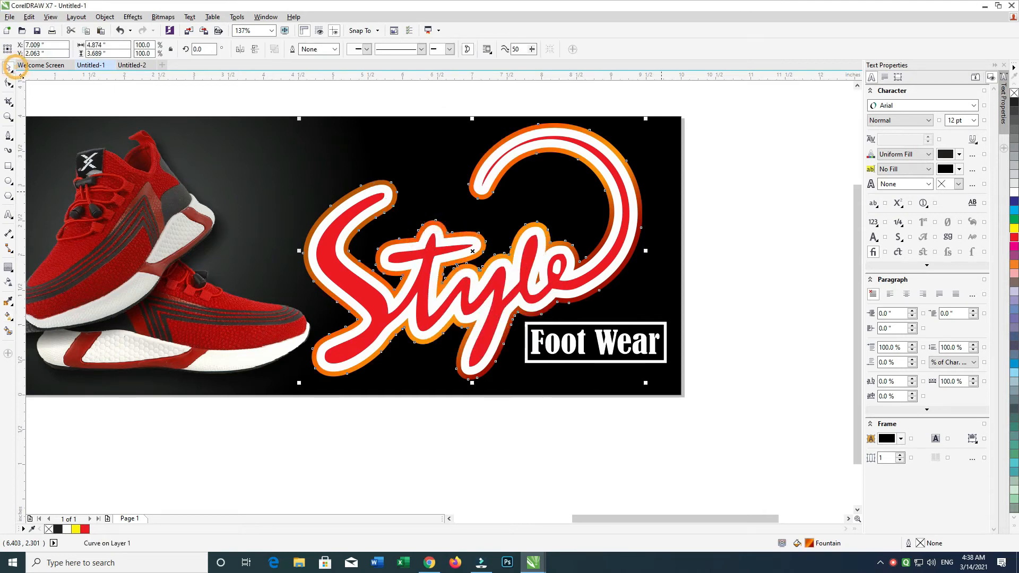
Delete the white inner contour shape behind the "Style" lettering
{"action": "left_click", "coordinate": [660, 192]}
{"action": "left_click", "coordinate": [628, 187], "text": "ctrl"}
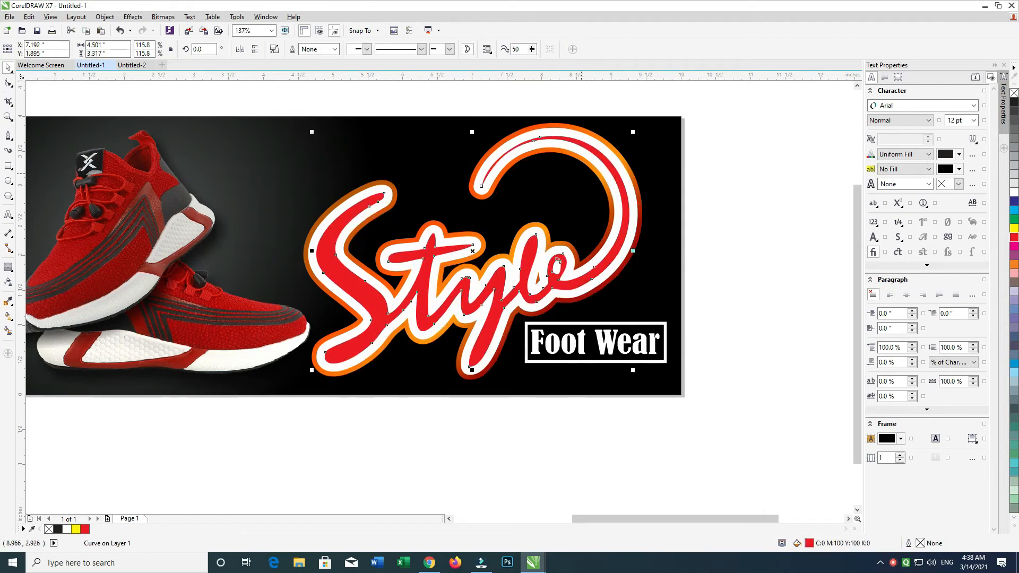
{"action": "left_click_drag", "start_coordinate": [560, 213], "coordinate": [548, 190]}
{"action": "left_click", "coordinate": [735, 212]}
{"action": "left_click", "coordinate": [621, 207]}
{"action": "key", "text": "Delete"}
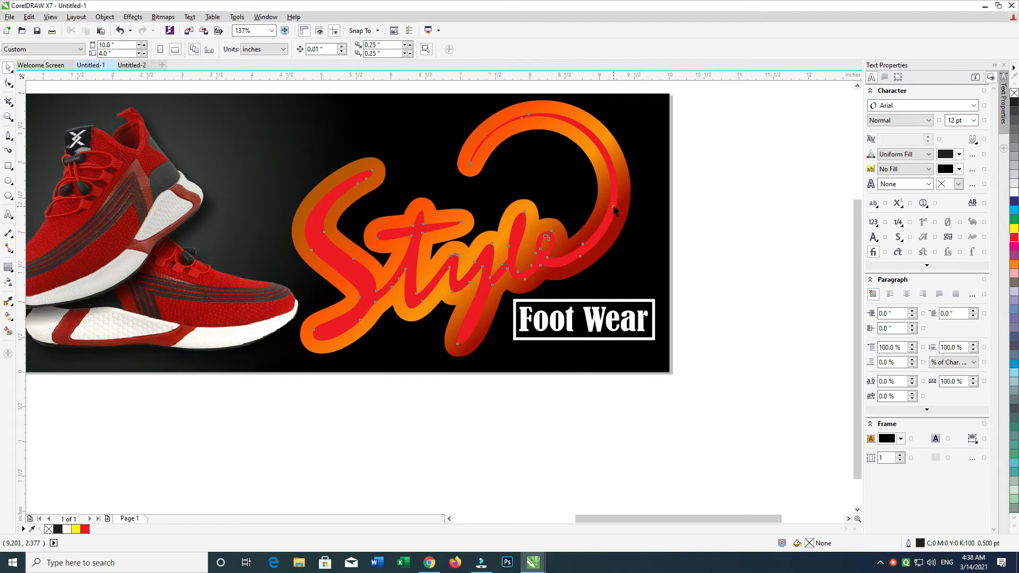
Fill the "Style" lettering with white (C0 M0 Y0 K0)
{"action": "left_click", "coordinate": [1015, 193]}
{"action": "left_click_drag", "start_coordinate": [748, 191], "coordinate": [721, 219]}
{"action": "left_click", "coordinate": [751, 206]}
{"action": "left_click", "coordinate": [727, 197]}
{"action": "left_click", "coordinate": [626, 205]}
{"action": "left_click", "coordinate": [765, 197]}
{"action": "left_click", "coordinate": [626, 207]}
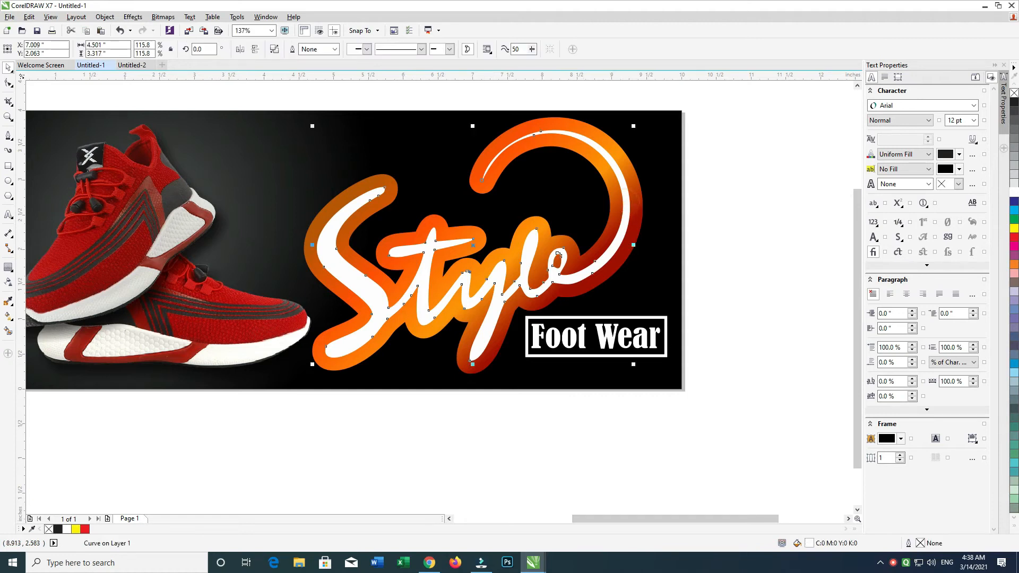
Add an inward contour of about 0.08 inch to the gradient shape behind "Style" and separate it as its own curve
{"action": "left_click", "coordinate": [526, 153]}
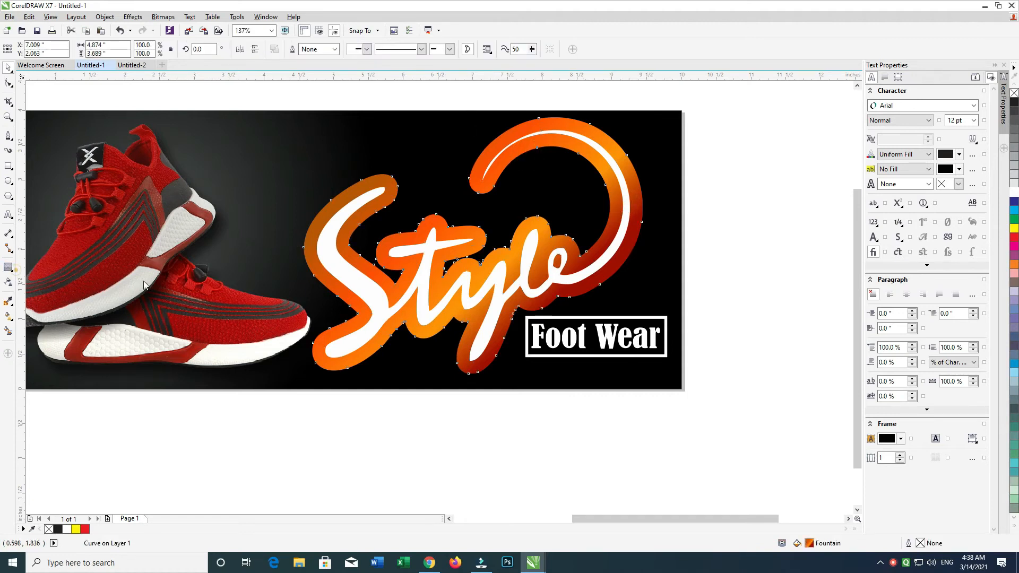
{"action": "left_click", "coordinate": [10, 268]}
{"action": "mouse_move", "coordinate": [465, 370]}
{"action": "left_mouse_down"}
{"action": "mouse_move", "coordinate": [455, 356]}
{"action": "mouse_move", "coordinate": [469, 371]}
{"action": "left_mouse_up"}
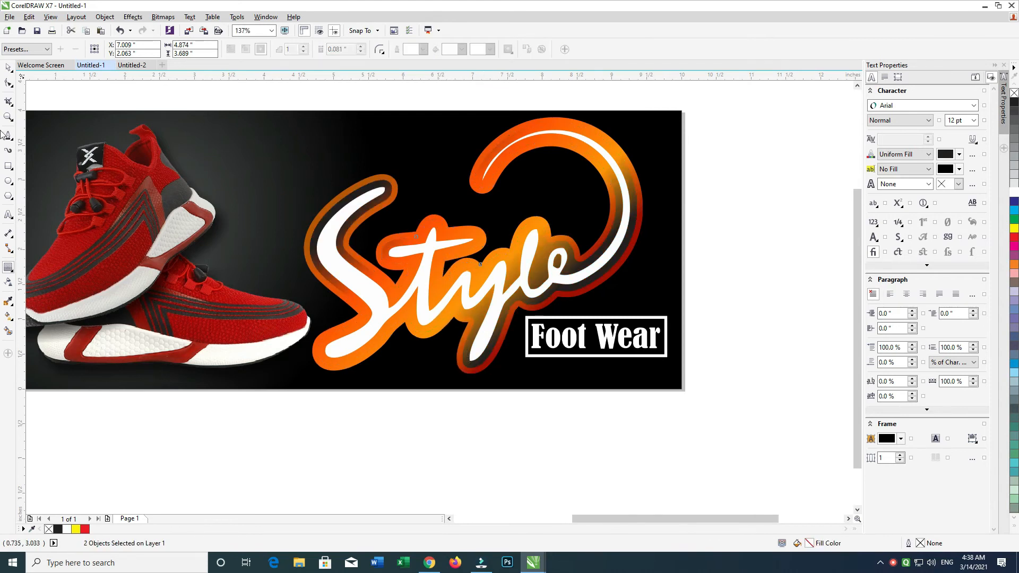
{"action": "left_click", "coordinate": [8, 67]}
{"action": "left_click_drag", "start_coordinate": [635, 213], "coordinate": [636, 234]}
{"action": "key", "text": "ctrl+z"}
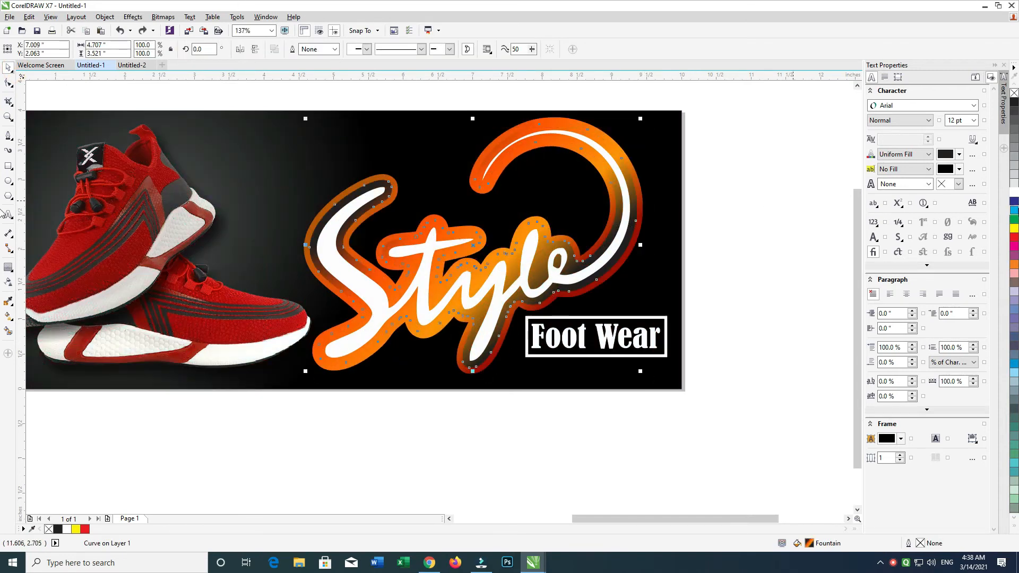
Fill the new inner contour shape with black (K100), then try a magenta fill on it and undo it
{"action": "left_click", "coordinate": [1015, 102]}
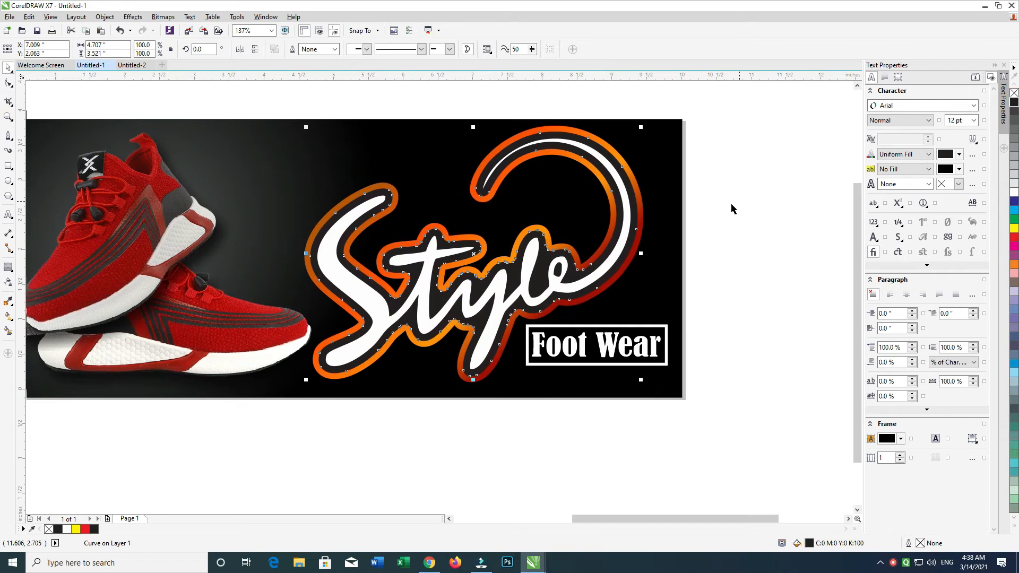
{"action": "left_click", "coordinate": [1014, 246]}
{"action": "key", "text": "ctrl+z"}
{"action": "left_click", "coordinate": [708, 217]}
Change the inner contour shape's fill to a rich black of C75 M68 Y65 K90
{"action": "left_click", "coordinate": [632, 252]}
{"action": "double_click", "coordinate": [808, 543]}
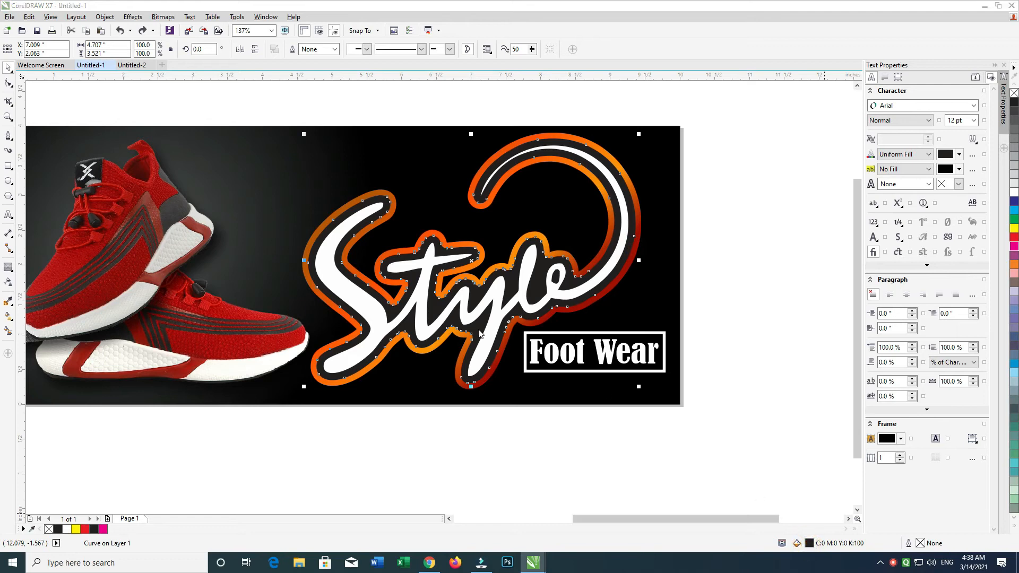
{"action": "left_click", "coordinate": [418, 300]}
{"action": "left_click", "coordinate": [632, 362]}
{"action": "left_click", "coordinate": [750, 215]}
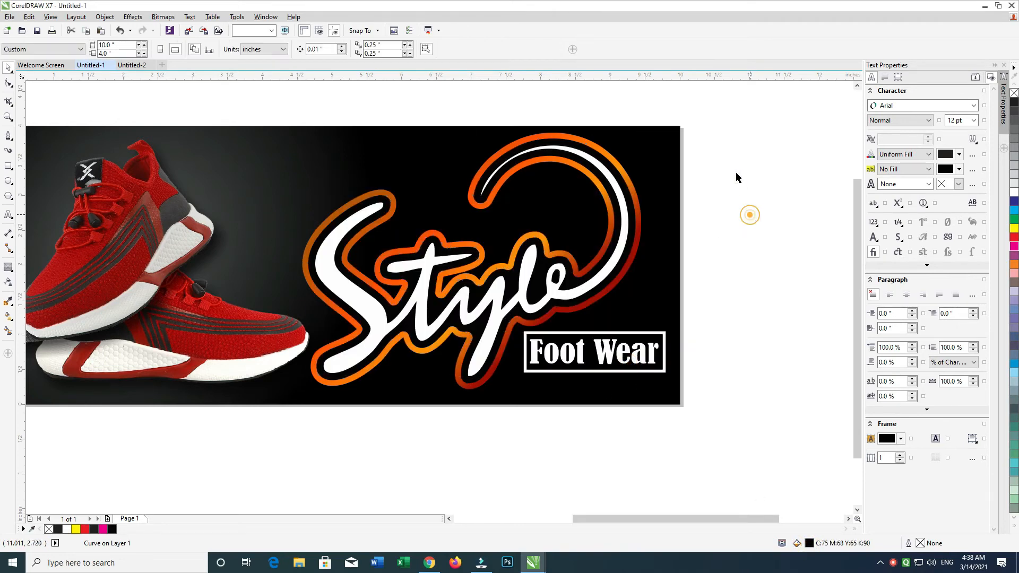
Try grouping the "Style" script shapes together with the "Foot Wear" text, and undo a trial move of the group
{"action": "left_click_drag", "start_coordinate": [748, 131], "coordinate": [752, 152]}
{"action": "left_click_drag", "start_coordinate": [681, 112], "coordinate": [333, 396]}
{"action": "left_click_drag", "start_coordinate": [260, 124], "coordinate": [656, 434]}
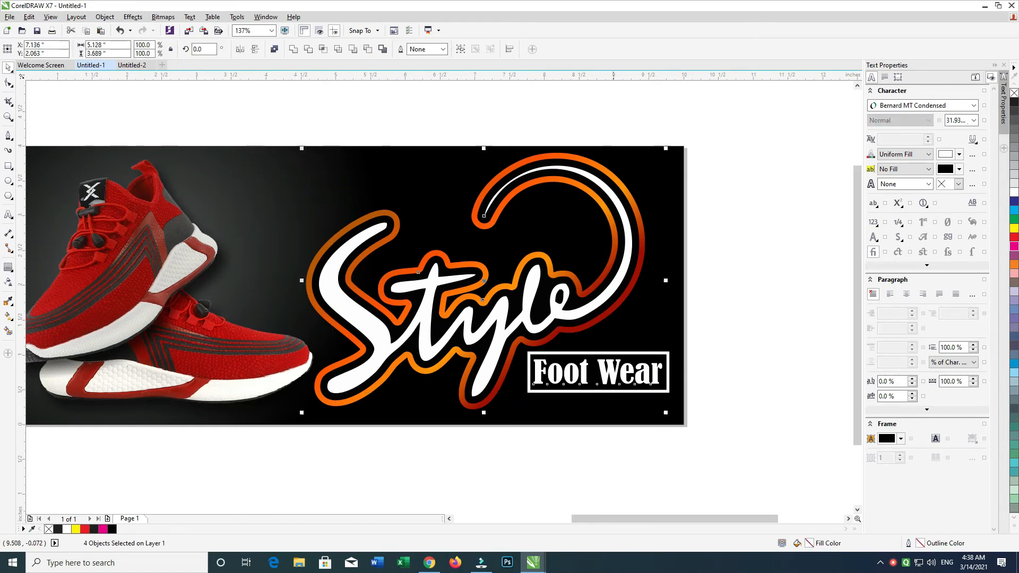
{"action": "key", "text": "ctrl+g"}
{"action": "left_click_drag", "start_coordinate": [598, 323], "coordinate": [579, 313]}
{"action": "key", "text": "ctrl+z"}
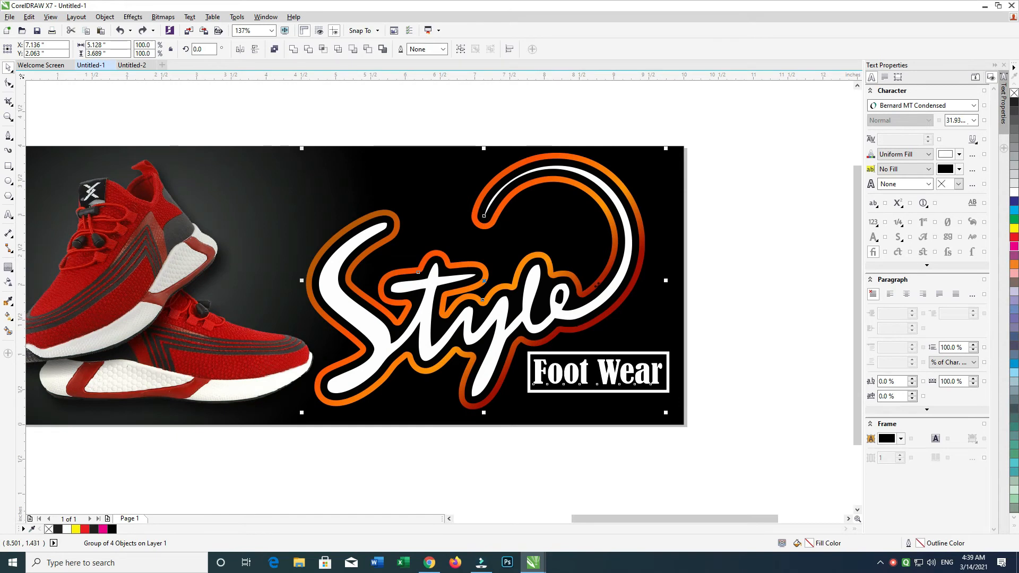
Group the "Foot Wear" text with its frame
{"action": "left_click", "coordinate": [776, 324]}
{"action": "left_click_drag", "start_coordinate": [776, 324], "coordinate": [507, 417]}
{"action": "key", "text": "ctrl+g"}
{"action": "left_click_drag", "start_coordinate": [250, 123], "coordinate": [651, 488]}
{"action": "left_click", "coordinate": [746, 345]}
Duplicate the white "Style" lettering slightly up and to the left, and fill the copy with cyan (C100 M0 Y0 K0)
{"action": "left_click", "coordinate": [526, 308]}
{"action": "left_click_drag", "start_coordinate": [547, 319], "coordinate": [545, 318]}
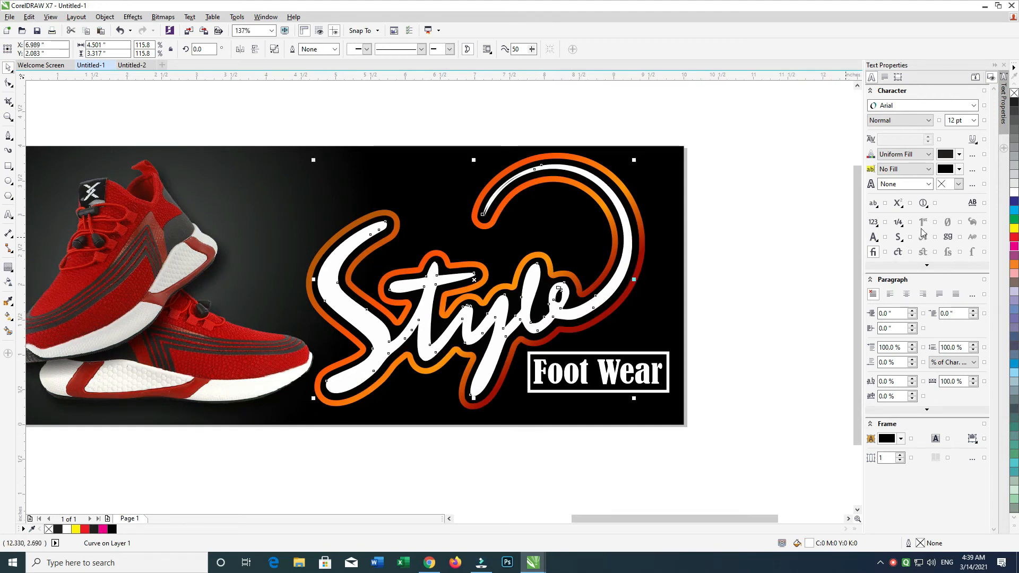
{"action": "left_click", "coordinate": [1015, 210]}
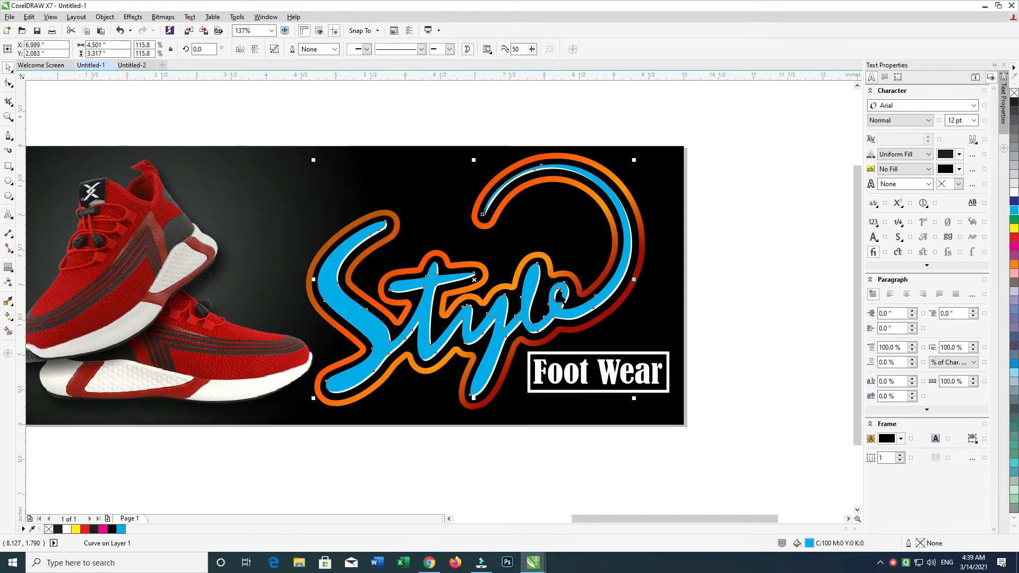
Apply a vertical linear transparency to the lettering copy, fading from just above the banner down through the lower part of "Style"
{"action": "left_click", "coordinate": [11, 282]}
{"action": "left_click_drag", "start_coordinate": [457, 175], "coordinate": [505, 357]}
{"action": "key", "text": "ctrl+z"}
{"action": "left_click_drag", "start_coordinate": [421, 132], "coordinate": [605, 128]}
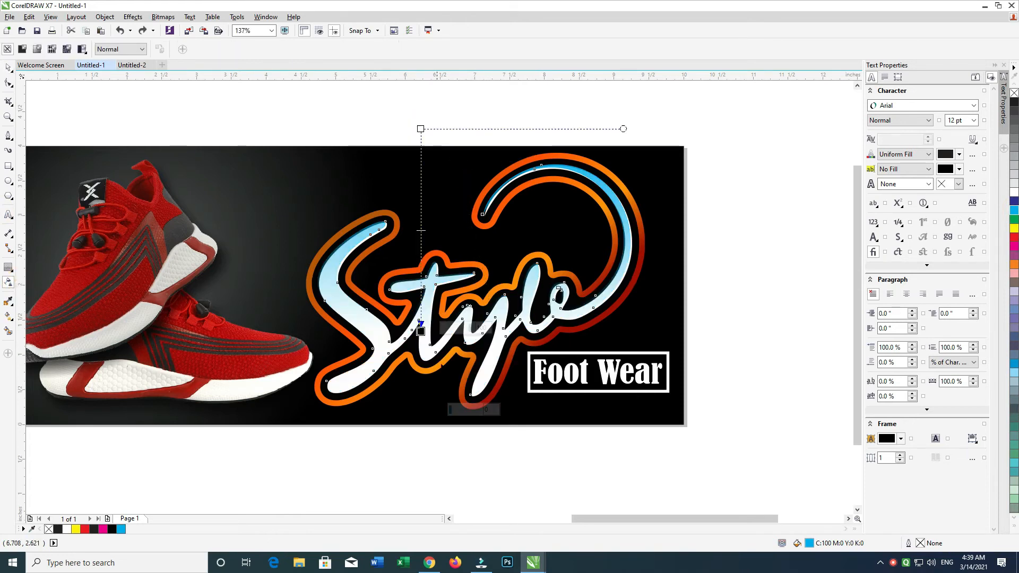
{"action": "key", "text": "ctrl+z"}
{"action": "left_click_drag", "start_coordinate": [450, 104], "coordinate": [451, 326]}
{"action": "left_click_drag", "start_coordinate": [451, 104], "coordinate": [451, 140]}
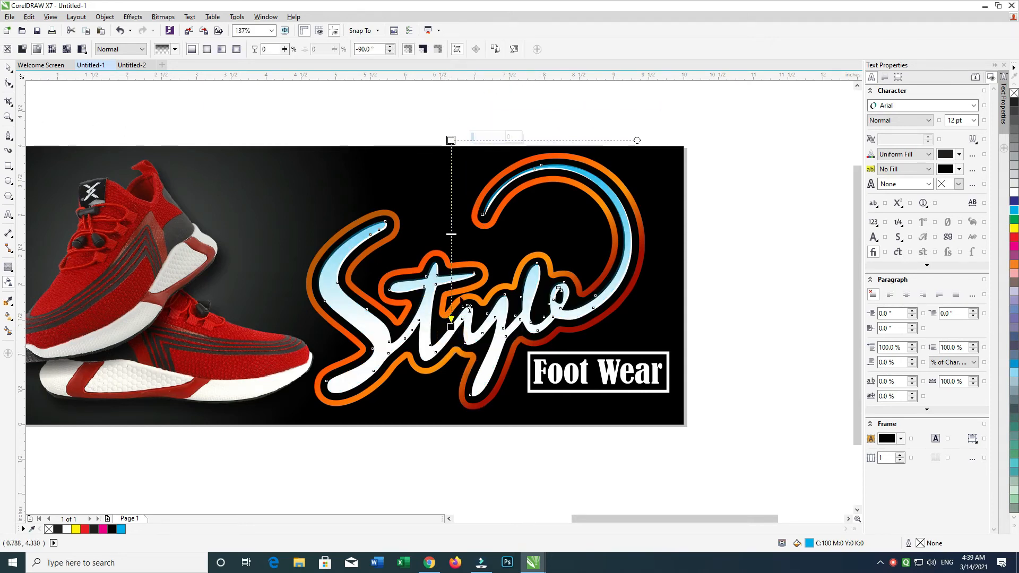
{"action": "left_click_drag", "start_coordinate": [451, 326], "coordinate": [451, 358]}
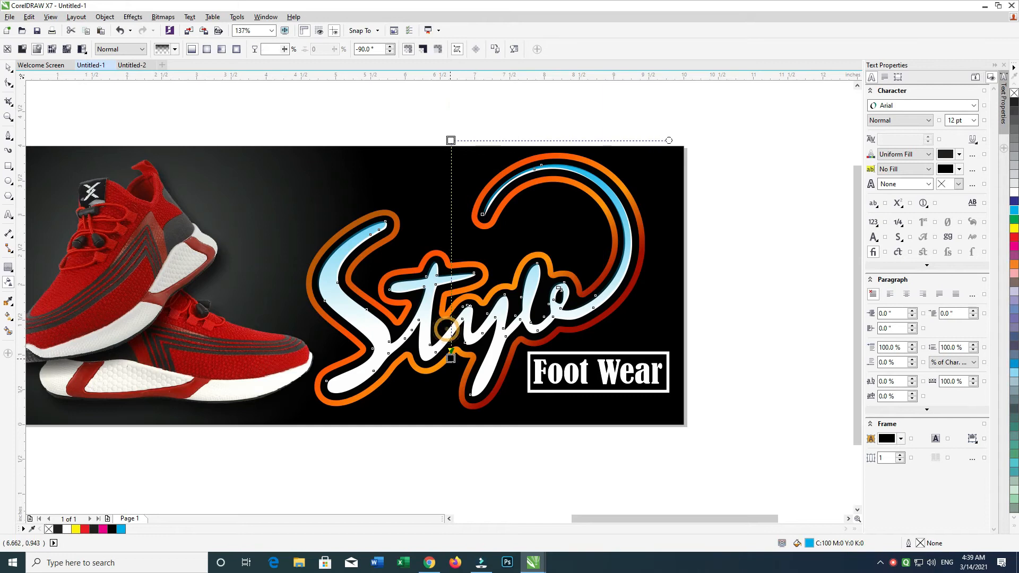
{"action": "left_click", "coordinate": [8, 67]}
Try yellow, magenta, blue and green palette fills on the transparent copy of the "Style" lettering
{"action": "left_click", "coordinate": [1014, 228]}
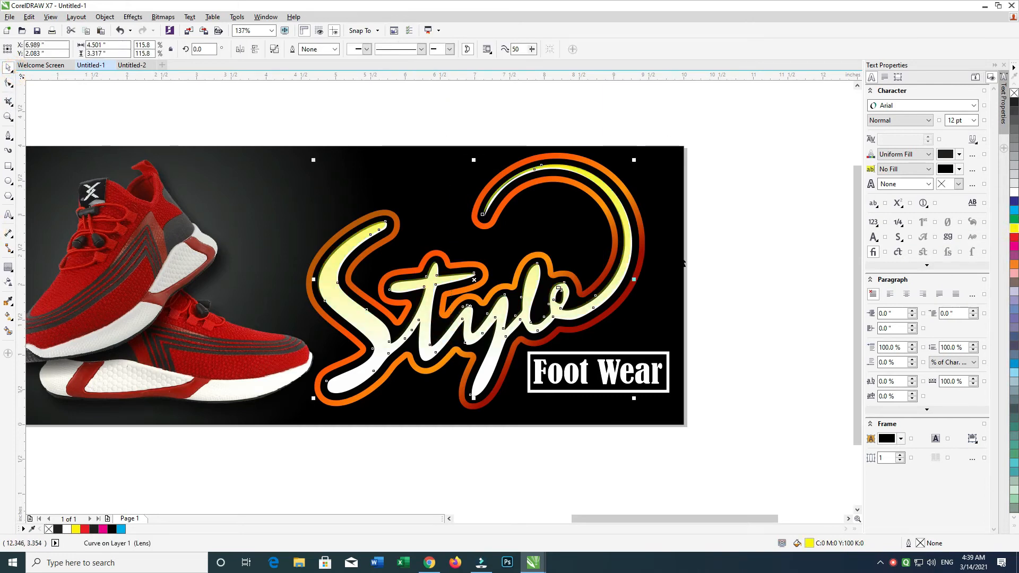
{"action": "left_click", "coordinate": [1014, 246]}
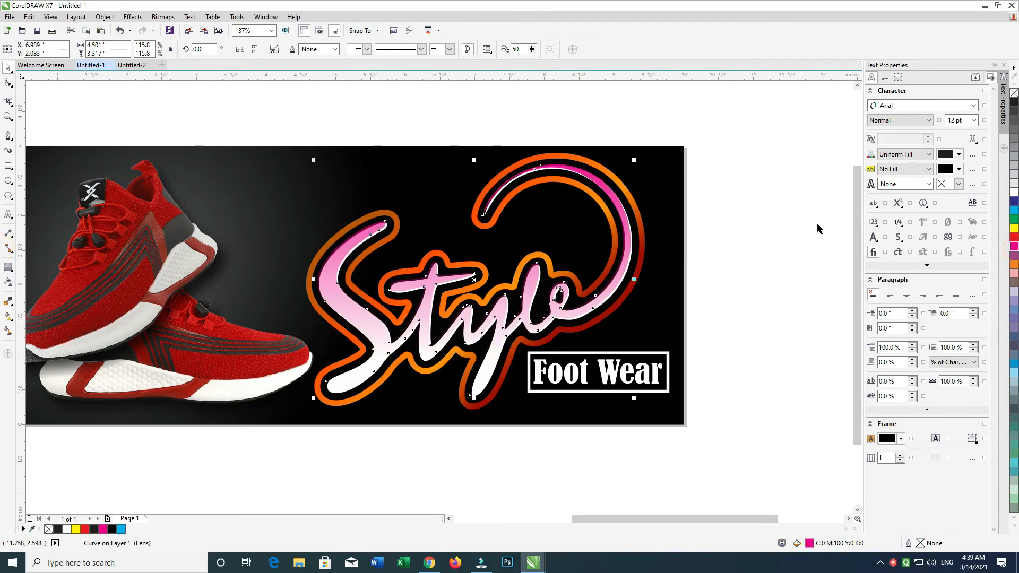
{"action": "left_click", "coordinate": [1014, 193]}
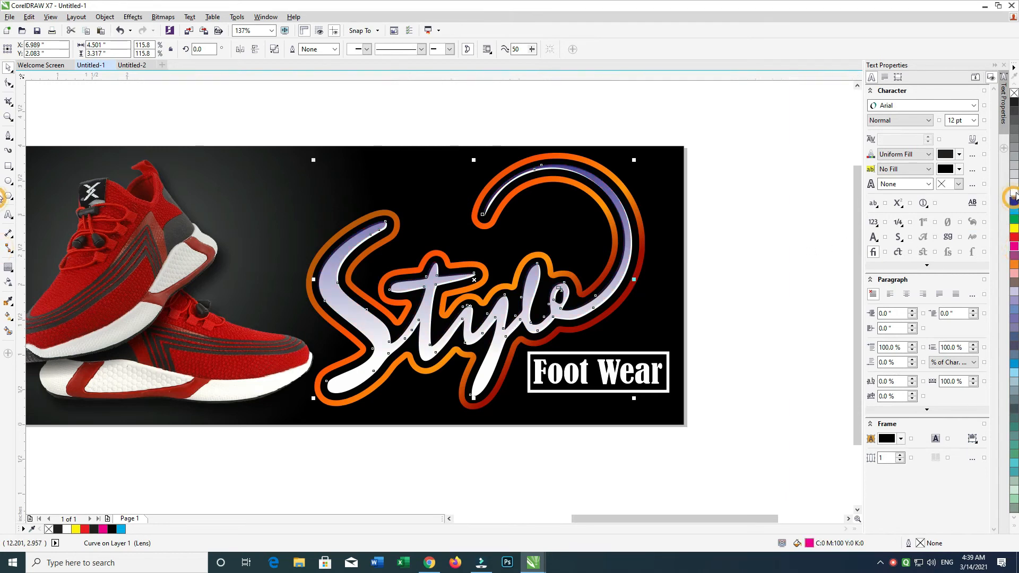
{"action": "left_click", "coordinate": [1014, 219]}
{"action": "left_click", "coordinate": [1014, 228]}
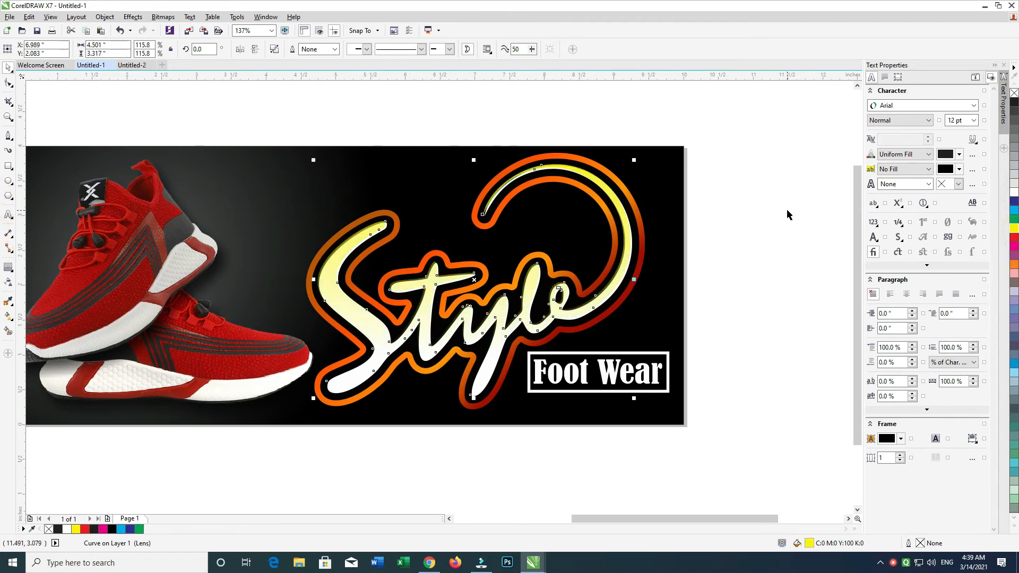
{"action": "left_click", "coordinate": [1014, 239]}
{"action": "left_click", "coordinate": [1014, 220]}
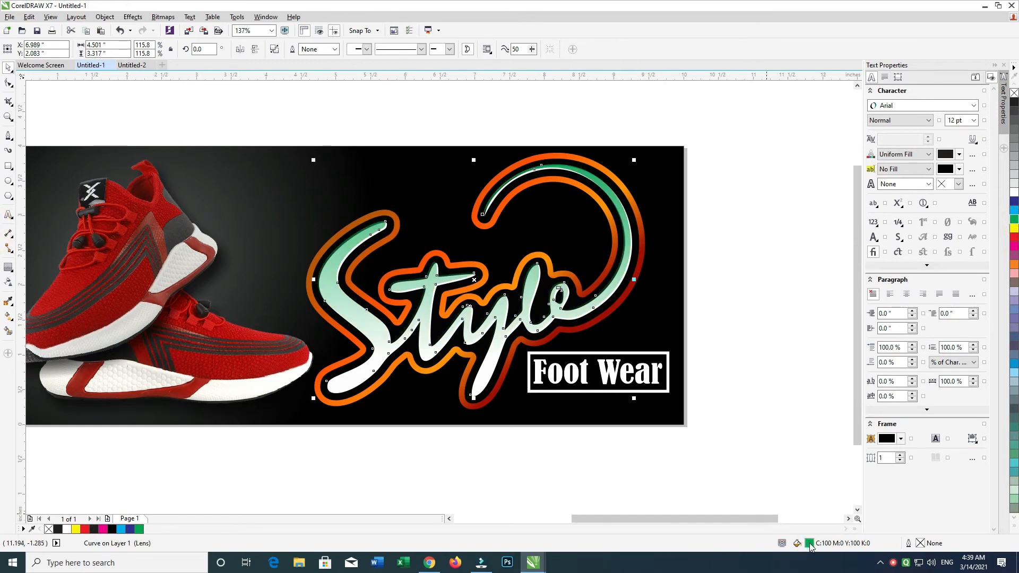
Set the transparent lettering copy's fill to bright green R64 G255 B0 (#40FF00)
{"action": "left_click", "coordinate": [474, 236]}
{"action": "left_click", "coordinate": [449, 310]}
{"action": "mouse_move", "coordinate": [428, 284]}
{"action": "left_mouse_down"}
{"action": "mouse_move", "coordinate": [476, 261]}
{"action": "mouse_move", "coordinate": [477, 272]}
{"action": "mouse_move", "coordinate": [487, 198]}
{"action": "left_mouse_up"}
{"action": "left_click", "coordinate": [633, 363]}
{"action": "left_click", "coordinate": [735, 266]}
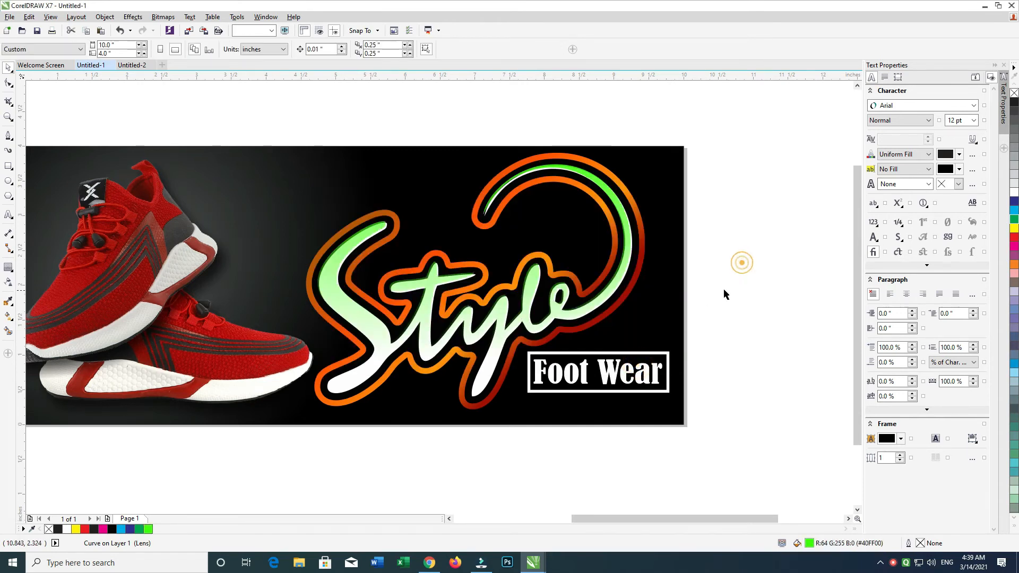
Group the four "Style" script objects and scale the group down slightly about its centre
{"action": "left_click_drag", "start_coordinate": [264, 136], "coordinate": [672, 464]}
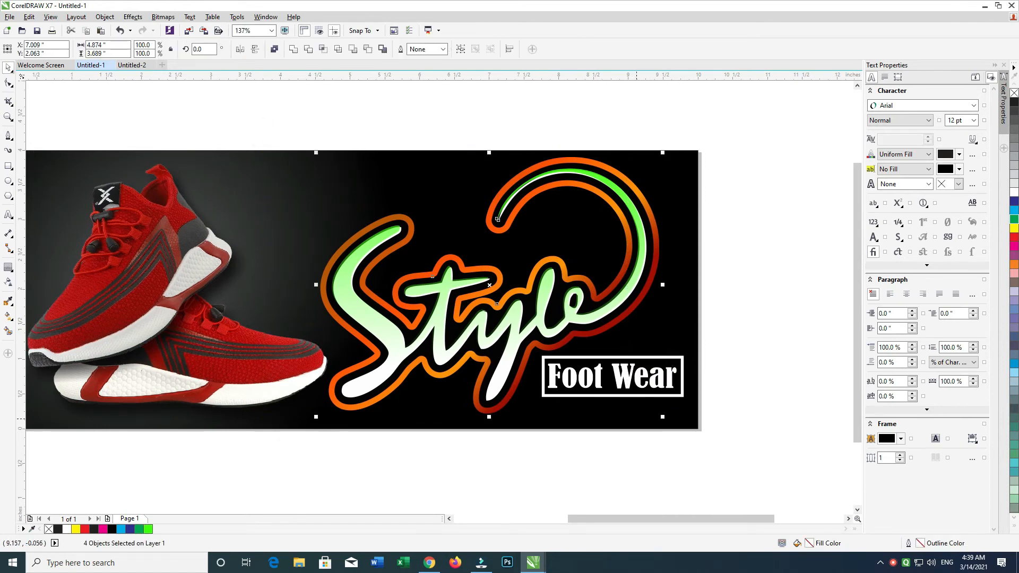
{"action": "key", "text": "ctrl+g"}
{"action": "left_click_drag", "start_coordinate": [620, 309], "coordinate": [603, 307]}
{"action": "key", "text": "ctrl+z"}
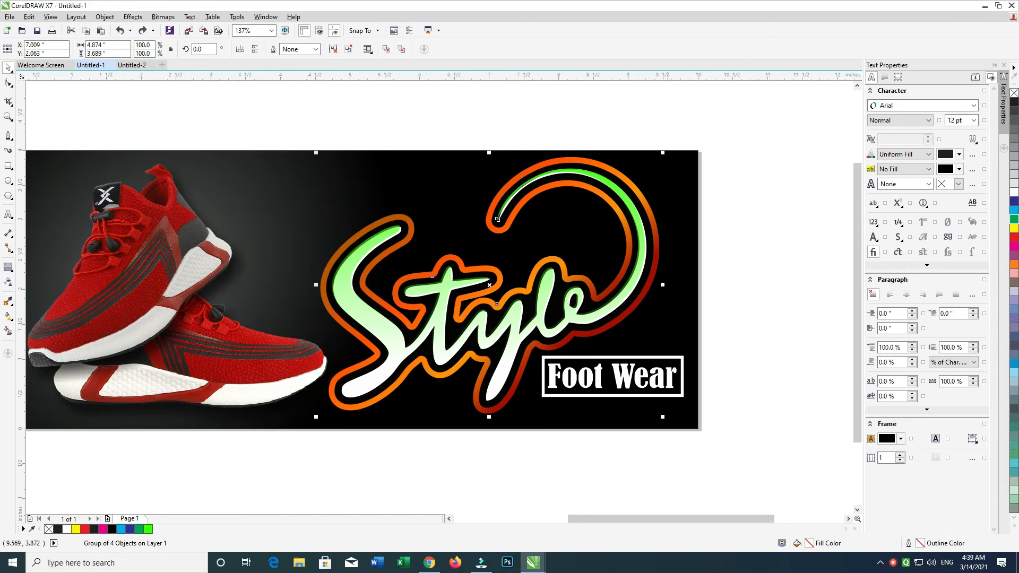
{"action": "left_click_drag", "start_coordinate": [663, 152], "coordinate": [659, 156]}
Add a drop shadow to the "Style" group, cast diagonally down to the right past the "Foot Wear" label, with opacity 50 and feathering 15
{"action": "left_click", "coordinate": [10, 269]}
{"action": "left_click", "coordinate": [49, 267]}
{"action": "left_click_drag", "start_coordinate": [491, 290], "coordinate": [575, 424]}
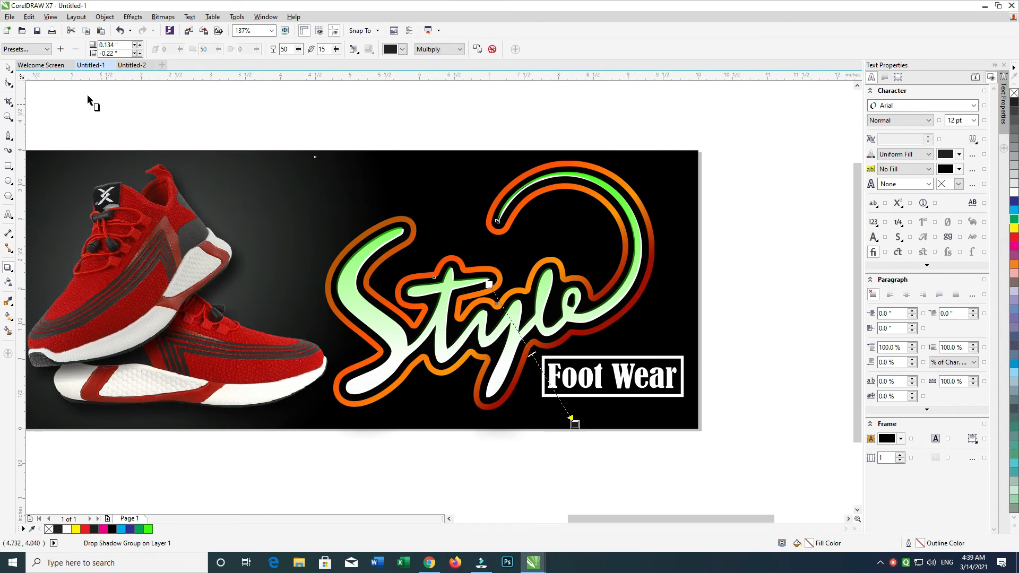
Undo the drop shadow on the "Style" group and nudge the "Foot Wear" label slightly down
{"action": "key", "text": "ctrl+z"}
{"action": "left_click", "coordinate": [8, 67]}
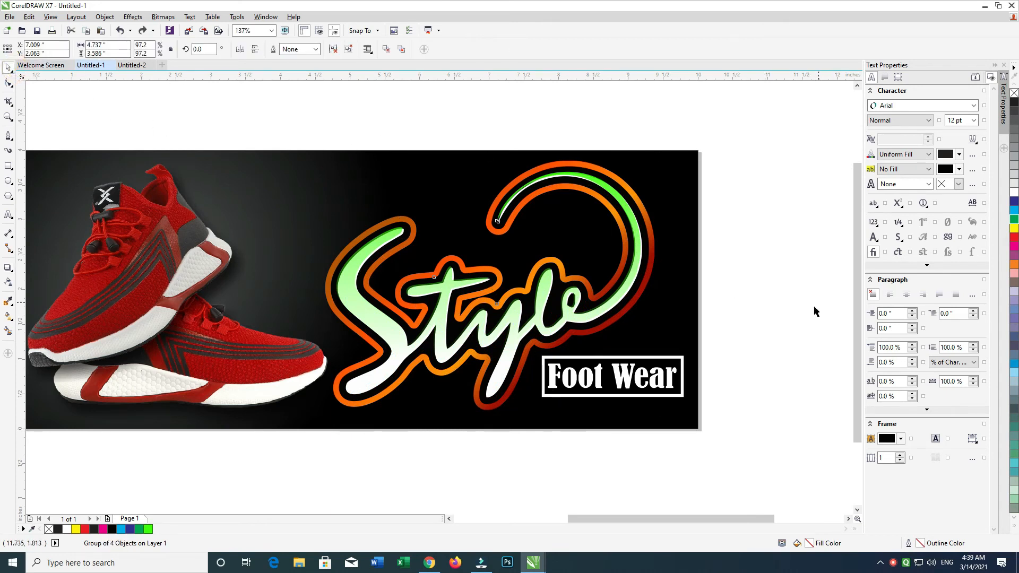
{"action": "key", "text": "Down"}
{"action": "key", "text": "Down"}
{"action": "key", "text": "Down"}
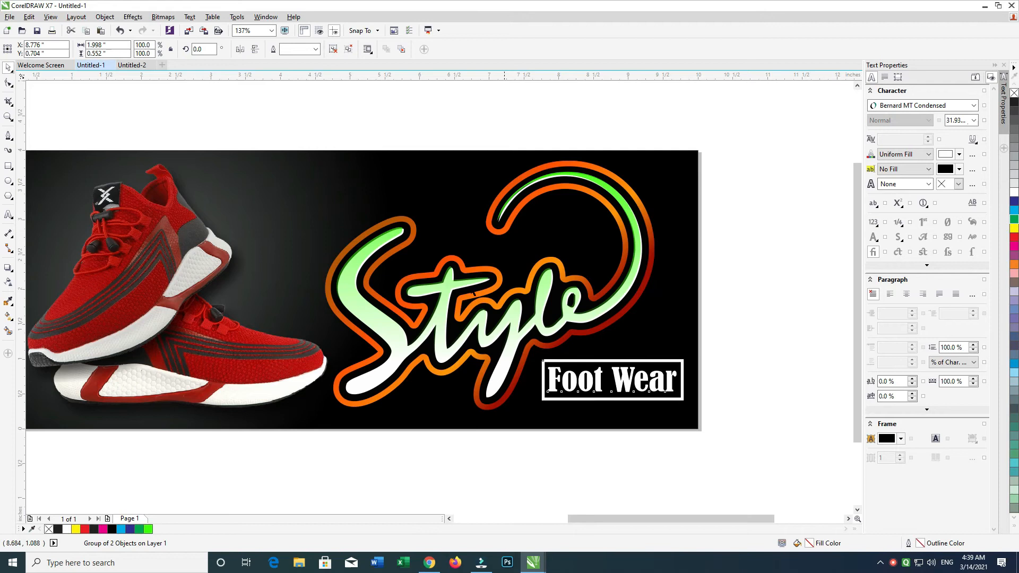
{"action": "left_click_drag", "start_coordinate": [428, 261], "coordinate": [469, 278]}
{"action": "key", "text": "Escape"}
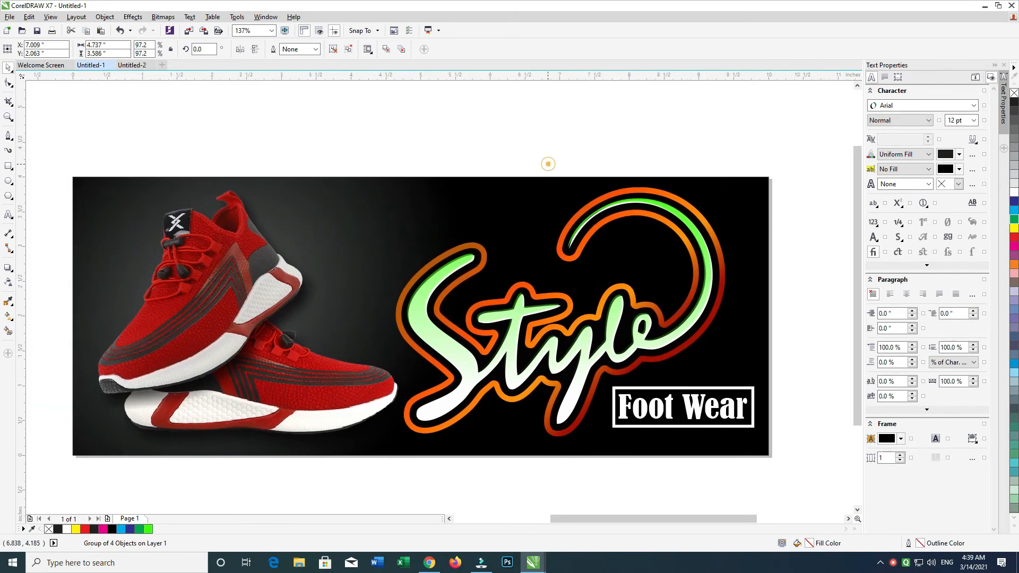
Try moving the "Style" group slightly up and to the right, and undo the move
{"action": "left_click", "coordinate": [485, 255]}
{"action": "left_click_drag", "start_coordinate": [485, 255], "coordinate": [496, 252]}
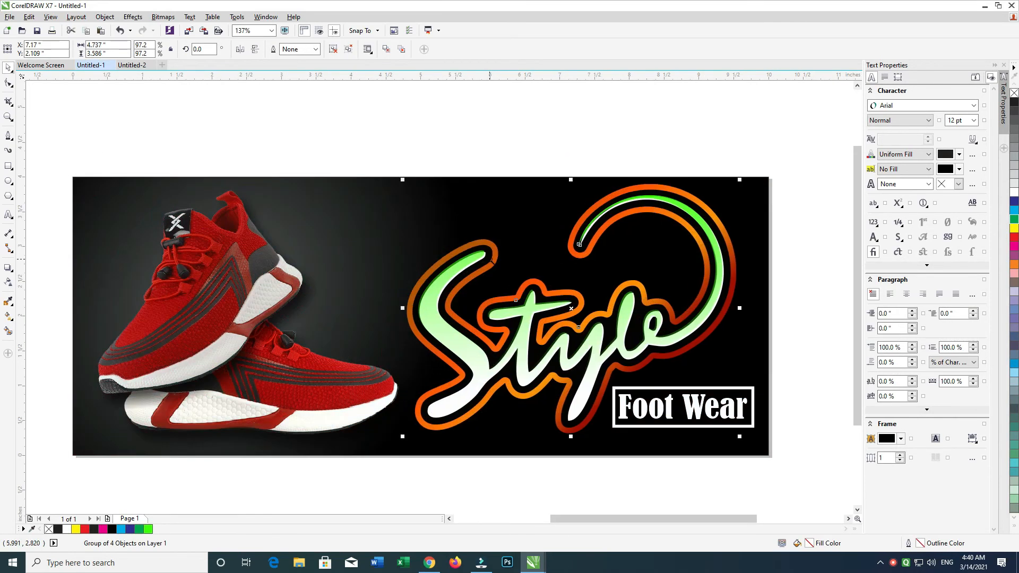
{"action": "key", "text": "z"}
{"action": "key", "text": "ctrl+z"}
{"action": "left_click", "coordinate": [8, 67]}
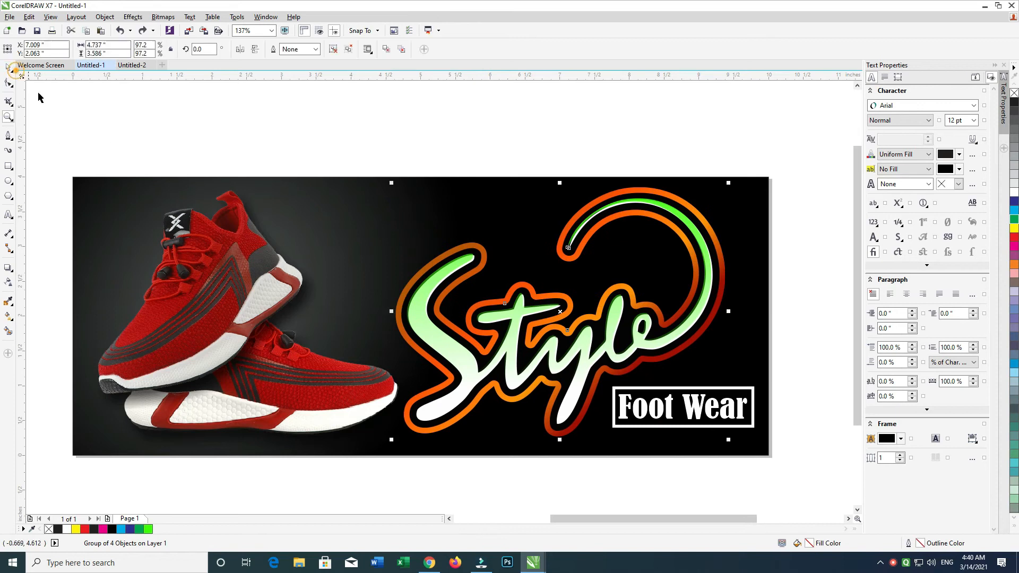
{"action": "left_click", "coordinate": [8, 167]}
{"action": "left_click_drag", "start_coordinate": [353, 199], "coordinate": [423, 218]}
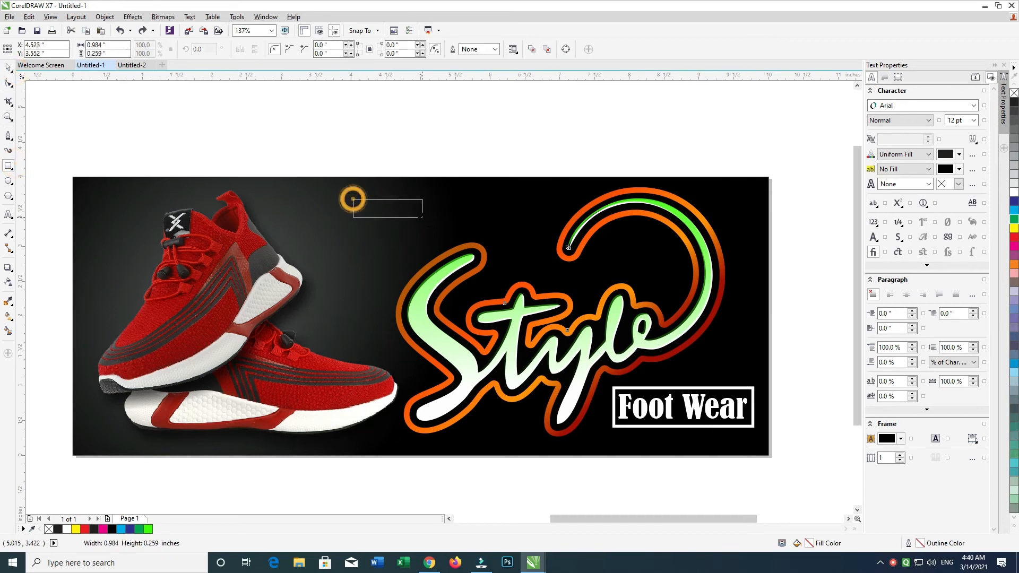
{"action": "key", "text": "Delete"}
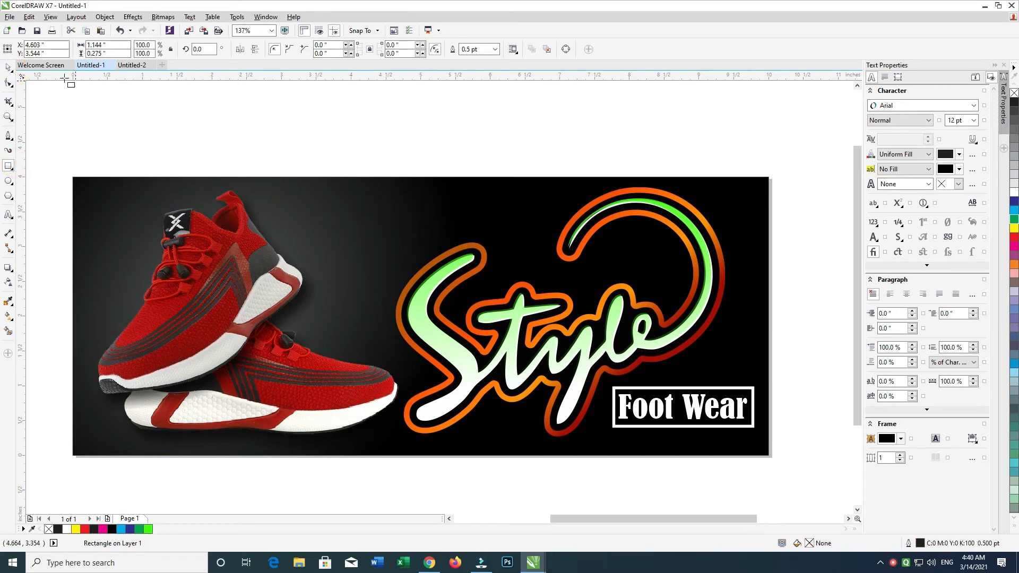
{"action": "left_click", "coordinate": [8, 67]}
{"action": "scroll", "coordinate": [372, 236], "scroll_direction": "down", "scroll_amount": 1}
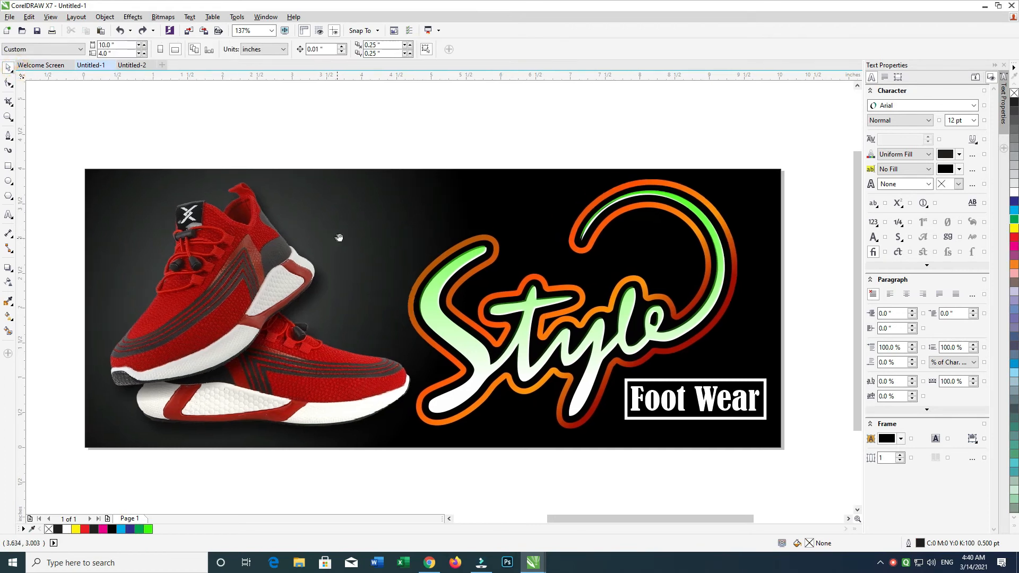
Draw a rectangle about 0.64 × 0.26 in near the banner's upper middle and round its corners to about 0.07 in
{"action": "left_click", "coordinate": [9, 167]}
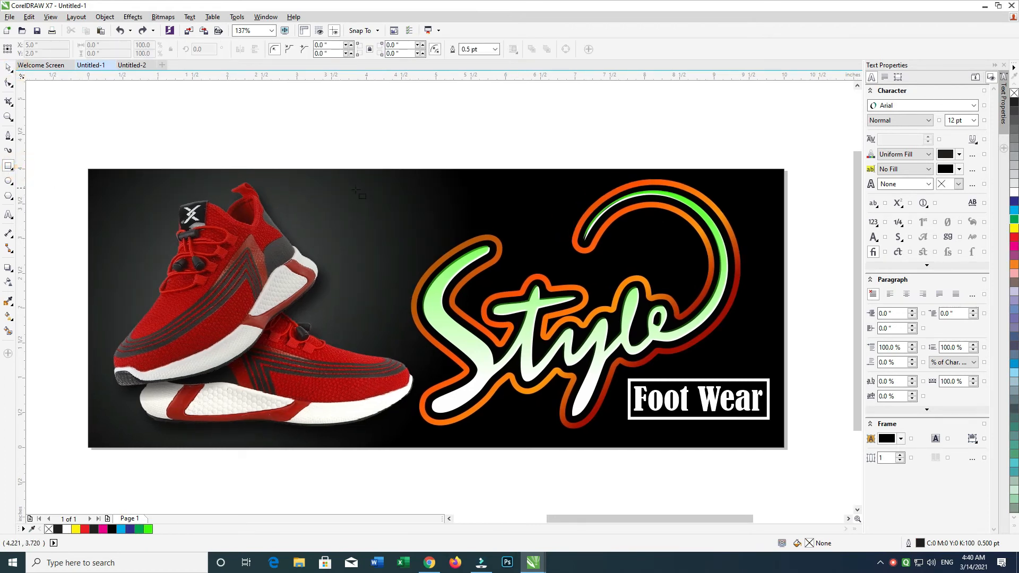
{"action": "left_click_drag", "start_coordinate": [398, 181], "coordinate": [441, 194]}
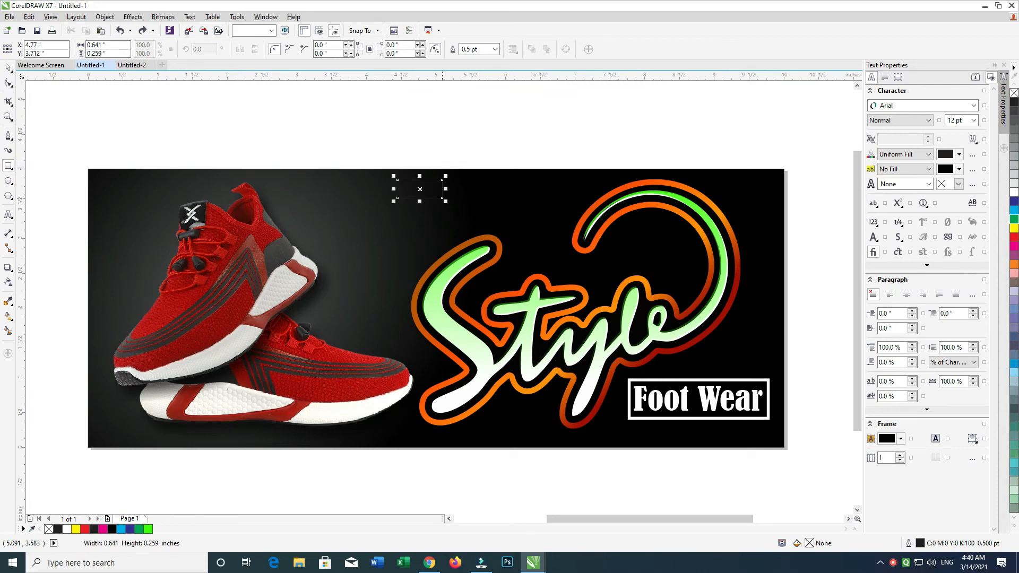
{"action": "left_click", "coordinate": [8, 84]}
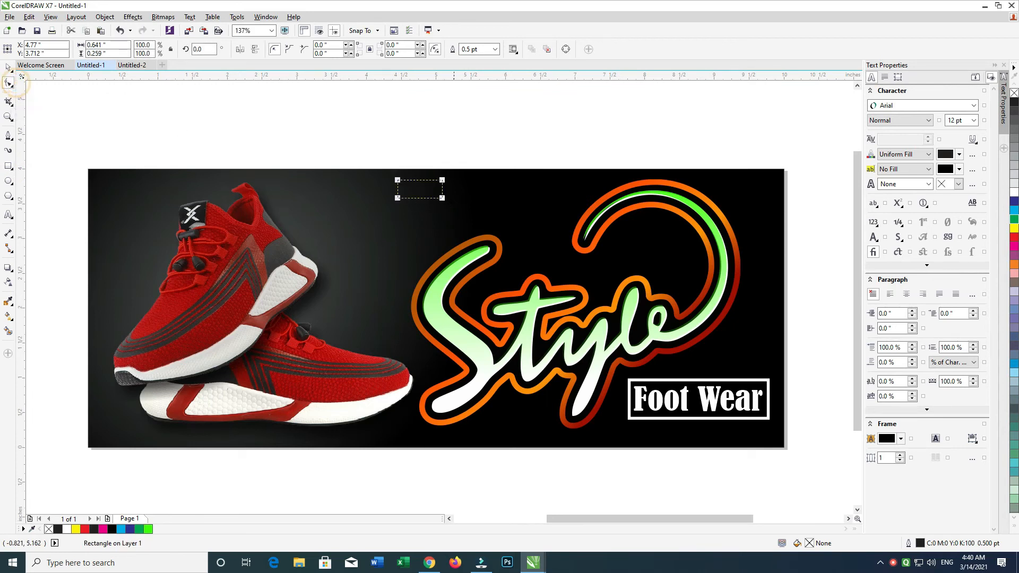
{"action": "left_click_drag", "start_coordinate": [398, 181], "coordinate": [404, 181]}
{"action": "left_click", "coordinate": [8, 67]}
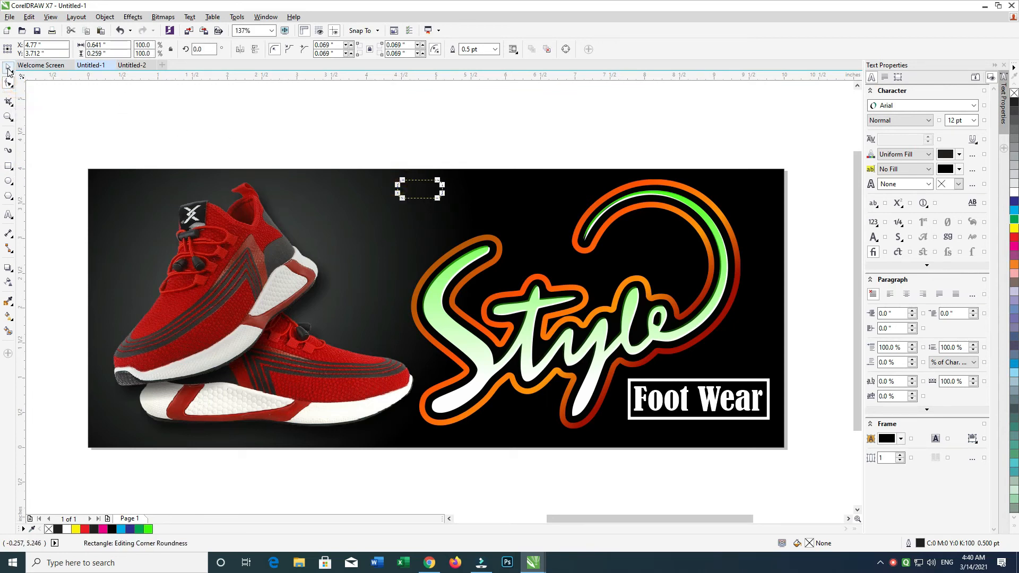
Add the artistic text "50% off" above the banner's upper-left area and convert it to uppercase
{"action": "left_click", "coordinate": [8, 214]}
{"action": "left_click", "coordinate": [118, 122]}
{"action": "type", "text": "50"}
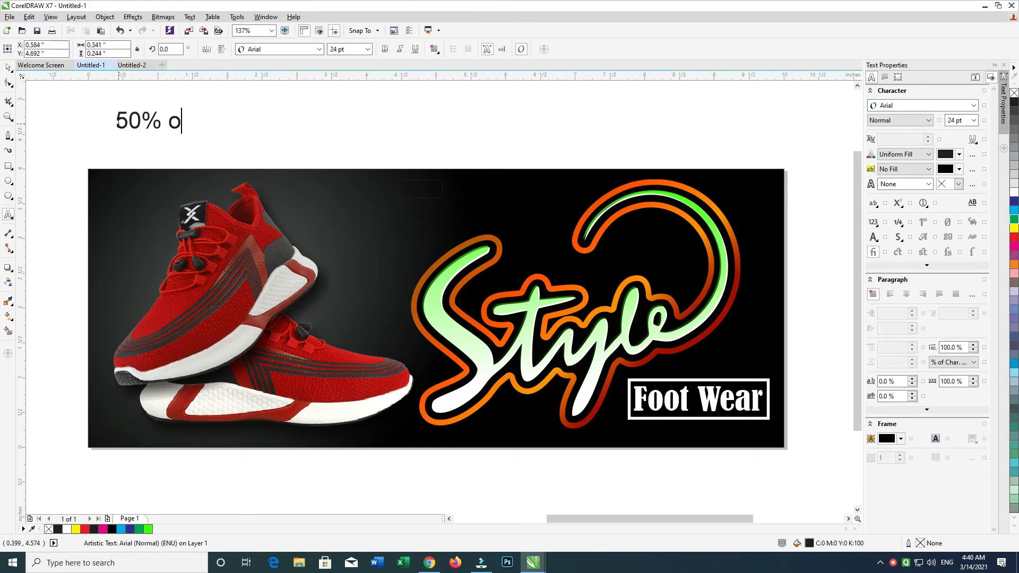
{"action": "key", "text": "ctrl+a"}
{"action": "key", "text": "shift+F3"}
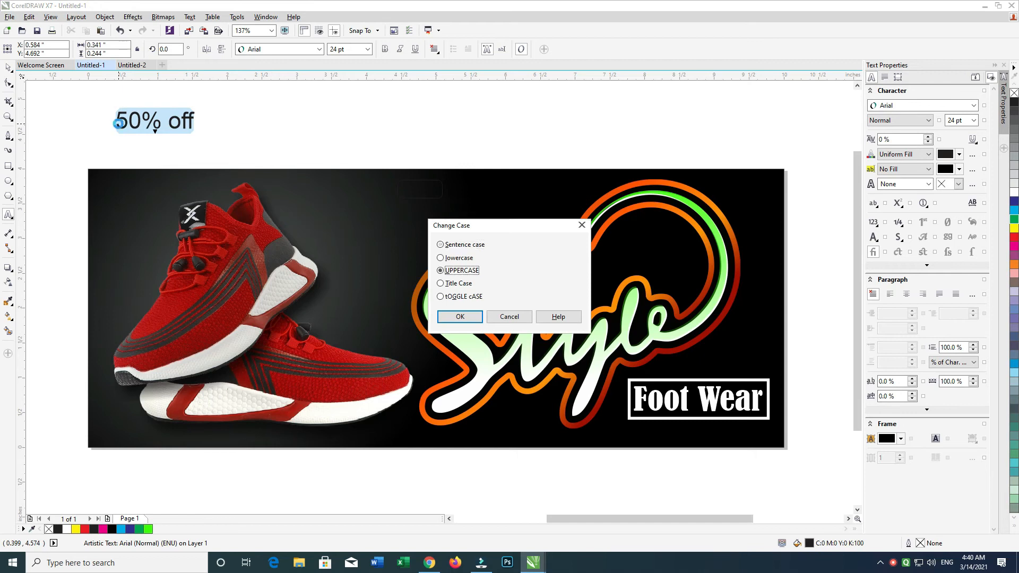
{"action": "key", "text": "Return"}
Make the "50% OFF" text bold and reduce its size to about 12 pt
{"action": "key", "text": "ctrl+KP_2"}
{"action": "key", "text": "ctrl+KP_2"}
{"action": "key", "text": "ctrl+KP_2"}
{"action": "key", "text": "ctrl+KP_2"}
{"action": "key", "text": "ctrl+KP_2"}
{"action": "key", "text": "ctrl+KP_2"}
{"action": "key", "text": "ctrl+KP_2"}
{"action": "key", "text": "ctrl+KP_2"}
{"action": "key", "text": "ctrl+KP_2"}
{"action": "key", "text": "ctrl+KP_2"}
{"action": "left_click", "coordinate": [6, 68]}
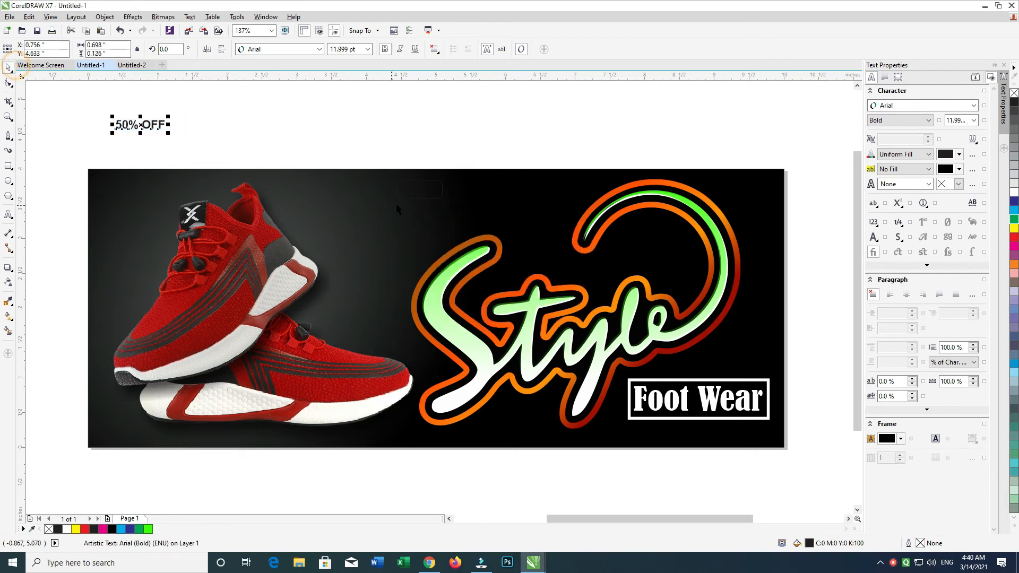
Centre the "50% OFF" text on the rounded rectangle and widen the rectangle to about 0.79 in
{"action": "left_click", "coordinate": [397, 199], "text": "shift"}
{"action": "key", "text": "c"}
{"action": "key", "text": "e"}
{"action": "left_click", "coordinate": [453, 137]}
{"action": "left_click", "coordinate": [436, 182]}
{"action": "left_click_drag", "start_coordinate": [308, 227], "coordinate": [482, 154]}
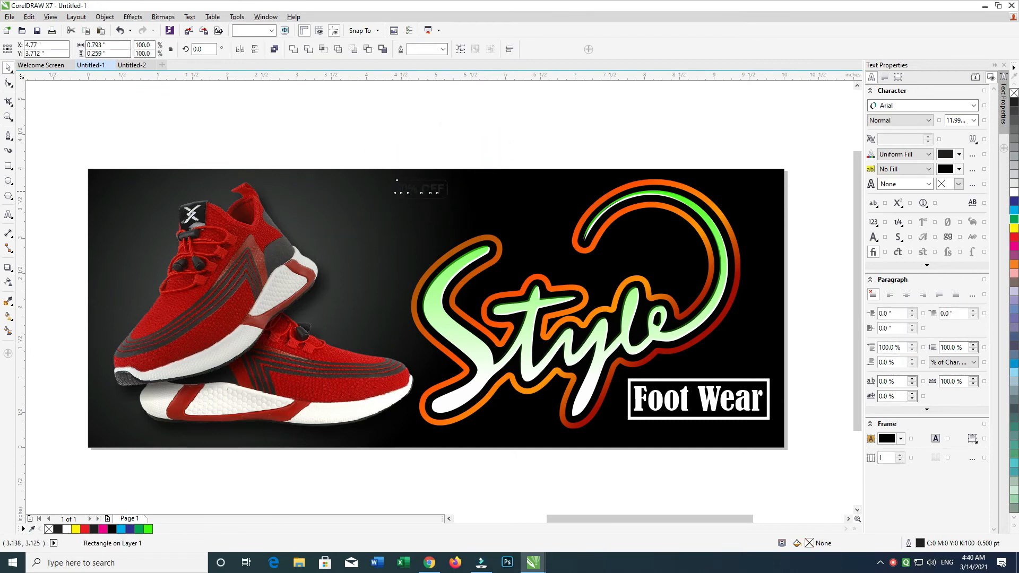
Move the text and its rectangle to the banner's upper-left corner and colour the lettering and outline white
{"action": "left_click_drag", "start_coordinate": [432, 191], "coordinate": [358, 166]}
{"action": "left_click", "coordinate": [145, 179]}
{"action": "left_click", "coordinate": [347, 198]}
{"action": "left_click", "coordinate": [1014, 193]}
Group the "50% OFF" text with its rounded rectangle and enlarge the group slightly to about 0.89 × 0.29 in
{"action": "left_click_drag", "start_coordinate": [417, 154], "coordinate": [199, 255]}
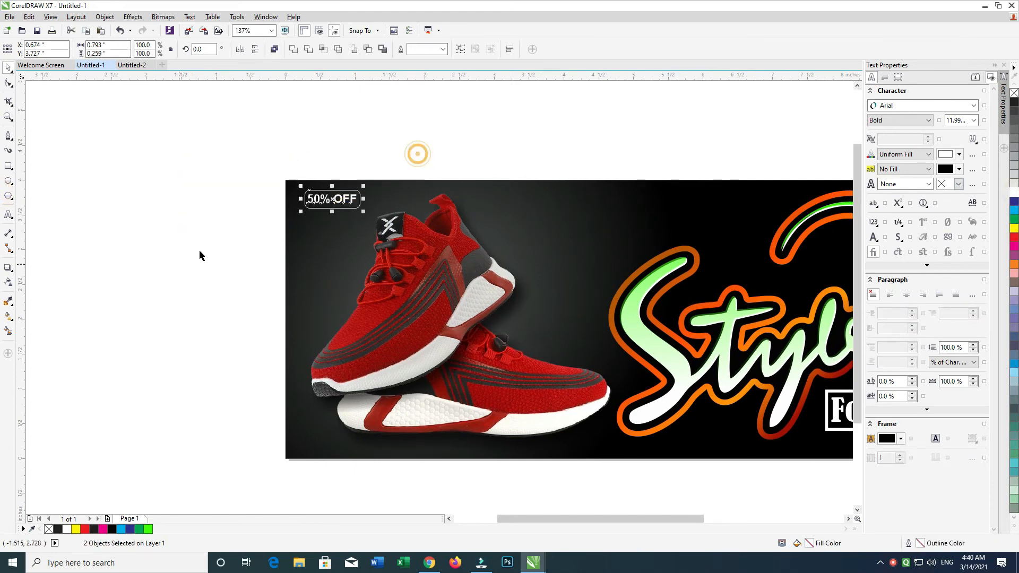
{"action": "key", "text": "ctrl+g"}
{"action": "left_click_drag", "start_coordinate": [365, 211], "coordinate": [368, 213]}
{"action": "left_click_drag", "start_coordinate": [396, 144], "coordinate": [312, 211]}
Try a 1 pt outline on the rounded rectangle around "50% OFF" and set its width to 2 pt
{"action": "left_click", "coordinate": [343, 189], "text": "ctrl"}
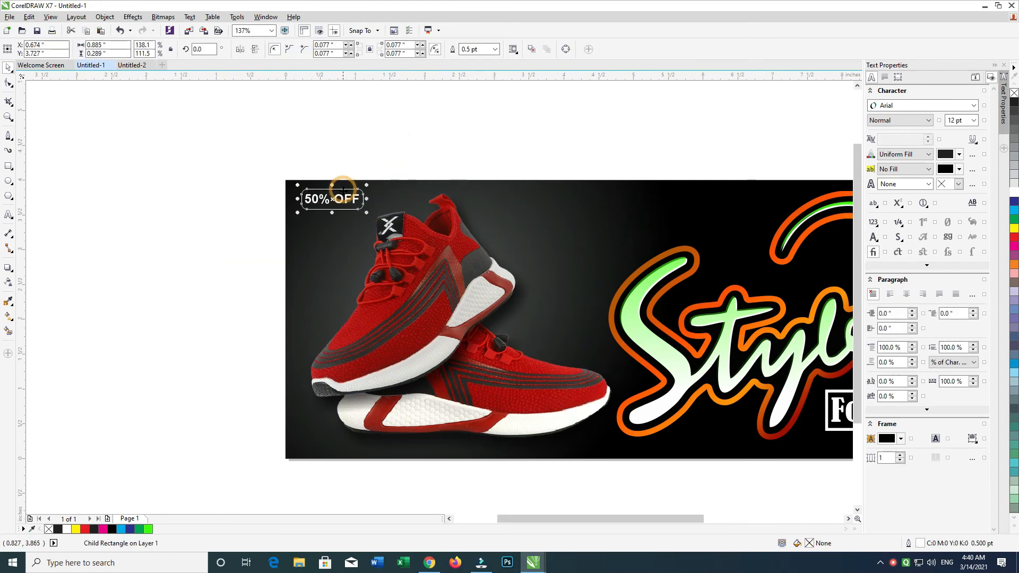
{"action": "key", "text": "F12"}
{"action": "key", "text": "Tab"}
{"action": "type", "text": "1"}
{"action": "key", "text": "Return"}
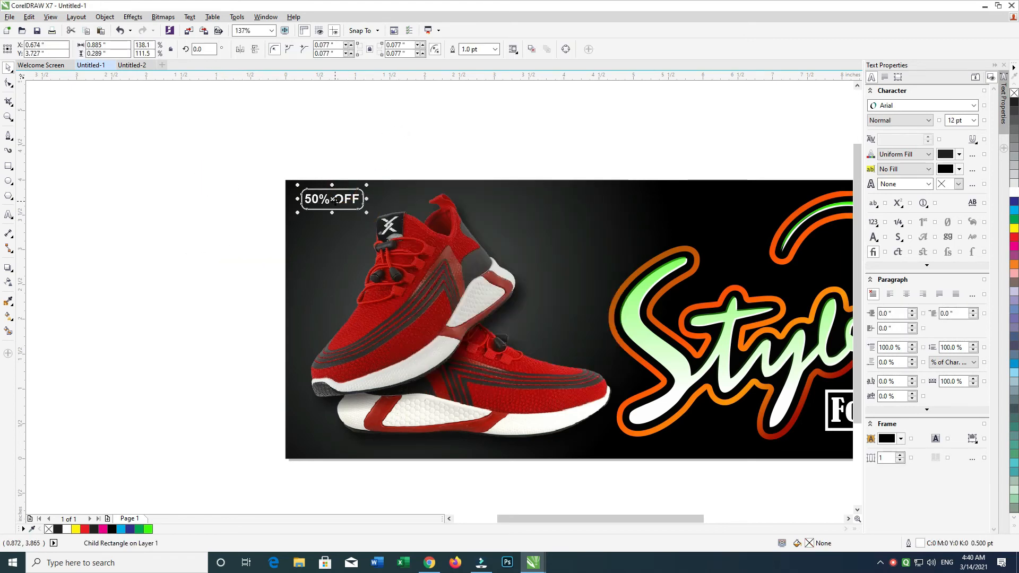
{"action": "key", "text": "F12"}
{"action": "key", "text": "Tab"}
{"action": "type", "text": "2"}
{"action": "key", "text": "Return"}
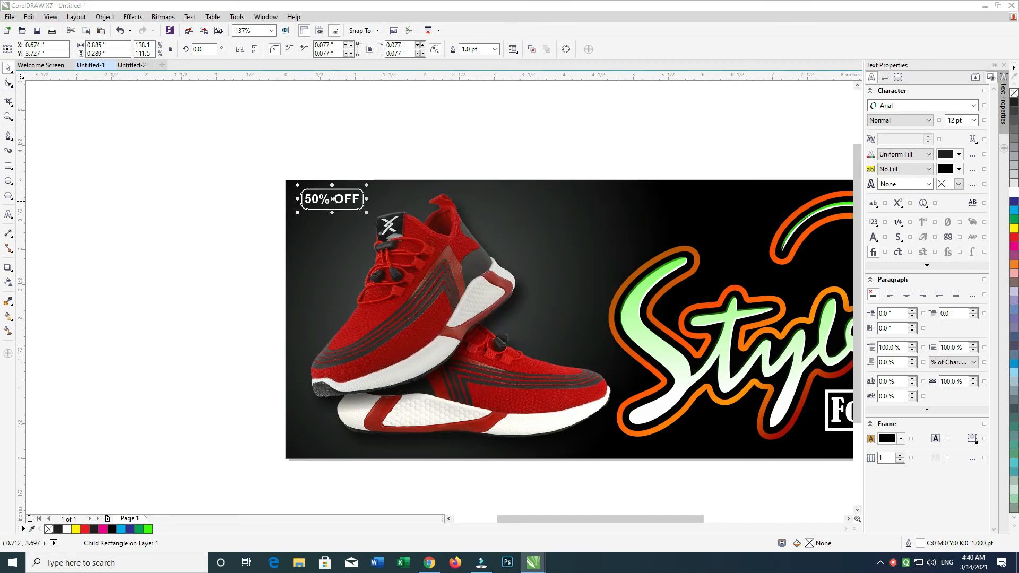
Nudge the "50% OFF" badge slightly down in the banner's upper-left corner
{"action": "left_click_drag", "start_coordinate": [441, 259], "coordinate": [438, 257]}
{"action": "left_click_drag", "start_coordinate": [367, 213], "coordinate": [426, 234]}
{"action": "key", "text": "Down"}
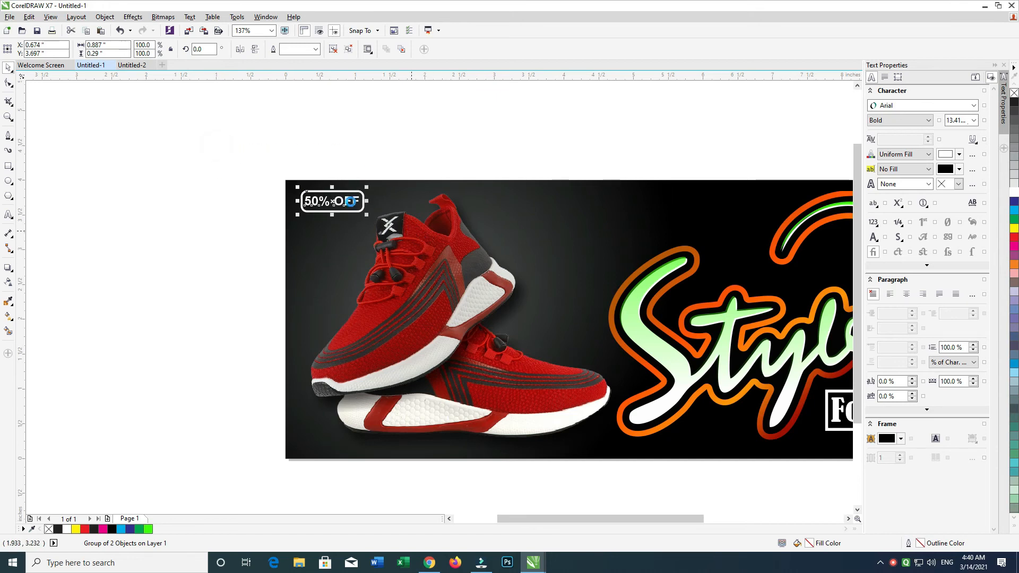
Cut the "50% OFF" badge from the banner and undo the cut
{"action": "key", "text": "ctrl+x"}
{"action": "left_click", "coordinate": [371, 193], "text": "ctrl"}
{"action": "left_click", "coordinate": [239, 134], "text": "ctrl"}
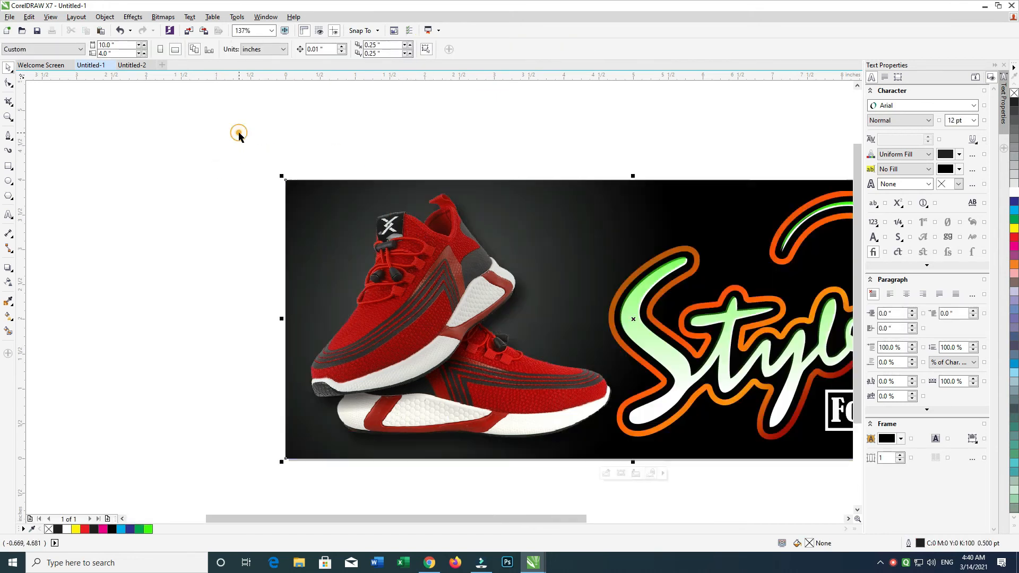
{"action": "key", "text": "ctrl+z"}
{"action": "key", "text": "ctrl+z"}
{"action": "key", "text": "ctrl+z"}
Shrink only the "50% OFF" text inside its rounded frame to about 12.3 pt
{"action": "left_click", "coordinate": [216, 163]}
{"action": "left_click_drag", "start_coordinate": [214, 151], "coordinate": [390, 233]}
{"action": "scroll", "coordinate": [340, 212], "scroll_direction": "down", "scroll_amount": 1}
{"action": "scroll", "coordinate": [347, 222], "scroll_direction": "up", "scroll_amount": 1}
{"action": "left_click", "coordinate": [225, 202]}
{"action": "double_click", "coordinate": [328, 192]}
{"action": "left_click", "coordinate": [329, 194], "text": "ctrl"}
{"action": "left_click_drag", "start_coordinate": [357, 202], "coordinate": [354, 201]}
{"action": "left_click_drag", "start_coordinate": [392, 149], "coordinate": [201, 257]}
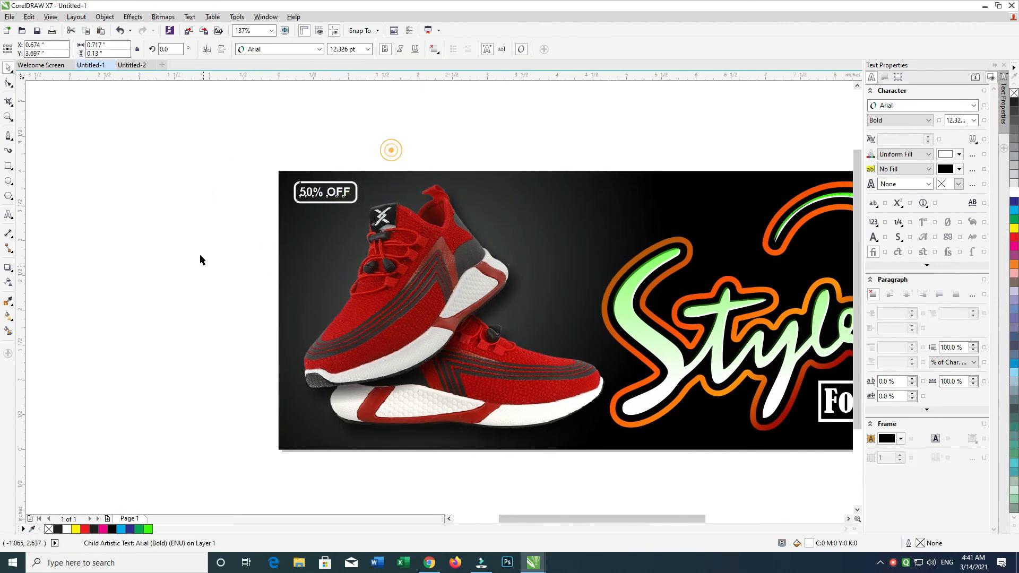
Nudge the whole "50% OFF" badge down and partly back up to a vertical position of 3.687 in
{"action": "key", "text": "Down"}
{"action": "key", "text": "Down"}
{"action": "key", "text": "Down"}
{"action": "key", "text": "Down"}
{"action": "left_click_drag", "start_coordinate": [384, 223], "coordinate": [335, 206]}
{"action": "left_click_drag", "start_coordinate": [353, 127], "coordinate": [139, 228]}
{"action": "left_click_drag", "start_coordinate": [341, 126], "coordinate": [285, 135]}
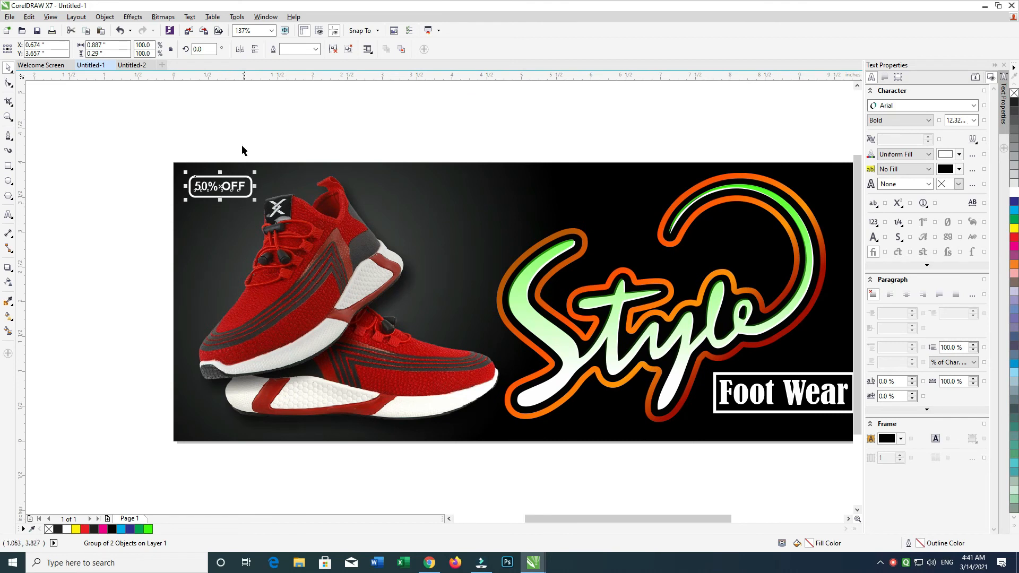
{"action": "key", "text": "Up"}
{"action": "key", "text": "Up"}
{"action": "key", "text": "Up"}
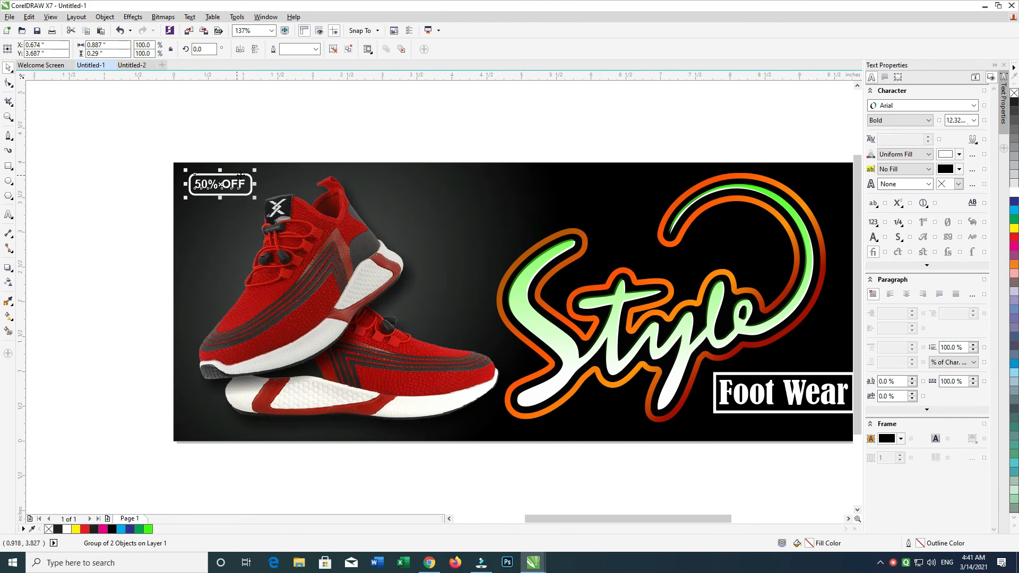
Scale the "Style" group down about its centre to about 4.65 × 3.52 in
{"action": "left_click_drag", "start_coordinate": [445, 217], "coordinate": [390, 214]}
{"action": "left_click_drag", "start_coordinate": [376, 122], "coordinate": [790, 461]}
{"action": "mouse_move", "coordinate": [756, 275]}
{"action": "left_mouse_down"}
{"action": "mouse_move", "coordinate": [746, 272]}
{"action": "mouse_move", "coordinate": [751, 278]}
{"action": "left_mouse_up"}
{"action": "left_click_drag", "start_coordinate": [777, 424], "coordinate": [772, 405]}
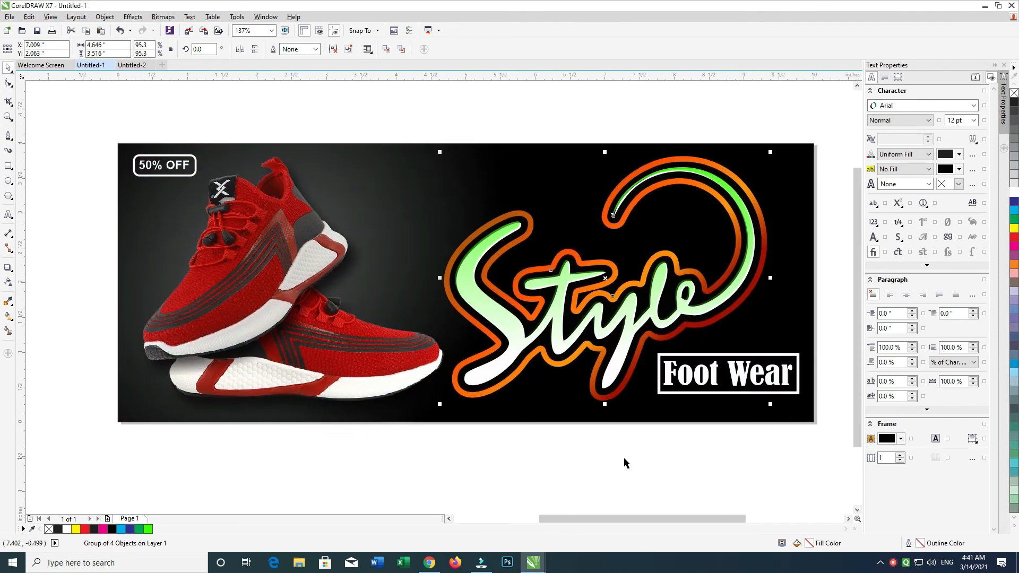
Shrink the "Foot Wear" label to about 1.94 × 0.54 in and nudge it slightly up and left
{"action": "left_click_drag", "start_coordinate": [619, 467], "coordinate": [847, 318]}
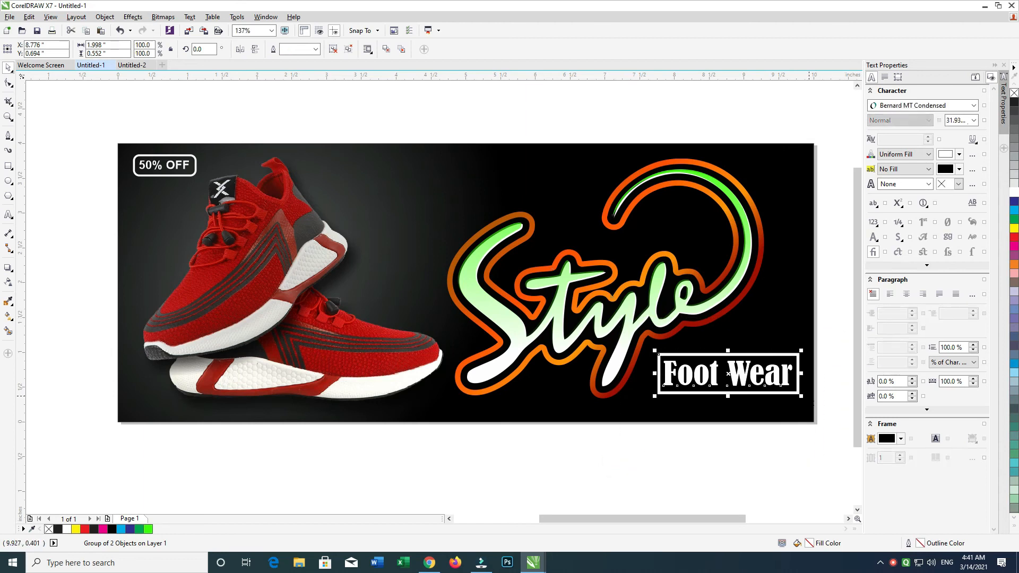
{"action": "left_click_drag", "start_coordinate": [802, 395], "coordinate": [798, 393]}
{"action": "left_click_drag", "start_coordinate": [846, 338], "coordinate": [821, 340]}
{"action": "left_click_drag", "start_coordinate": [605, 410], "coordinate": [830, 320]}
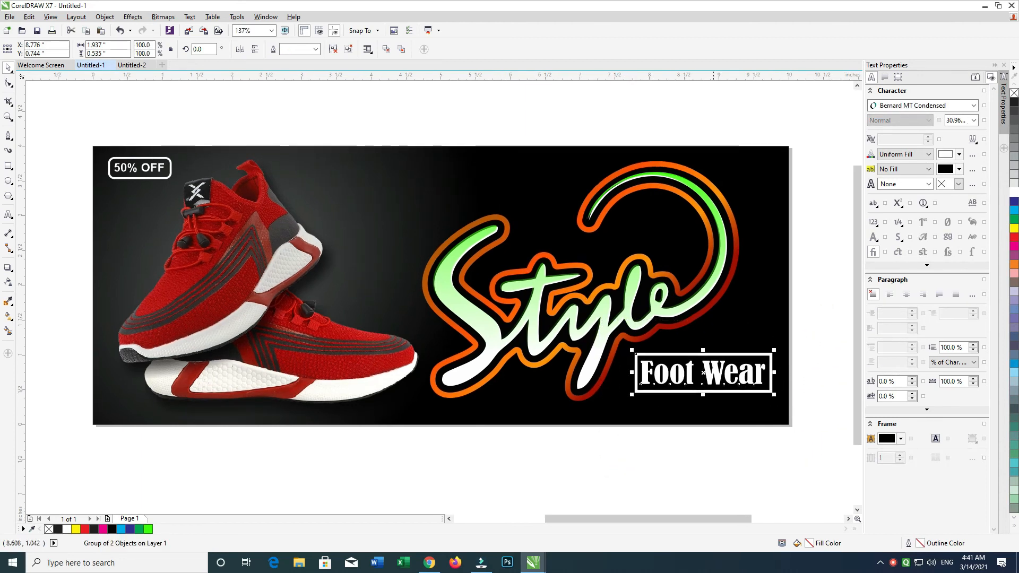
{"action": "left_click", "coordinate": [782, 304]}
Round the corners of the frame around "Foot Wear" to about 0.09 in
{"action": "left_click", "coordinate": [720, 346], "text": "ctrl"}
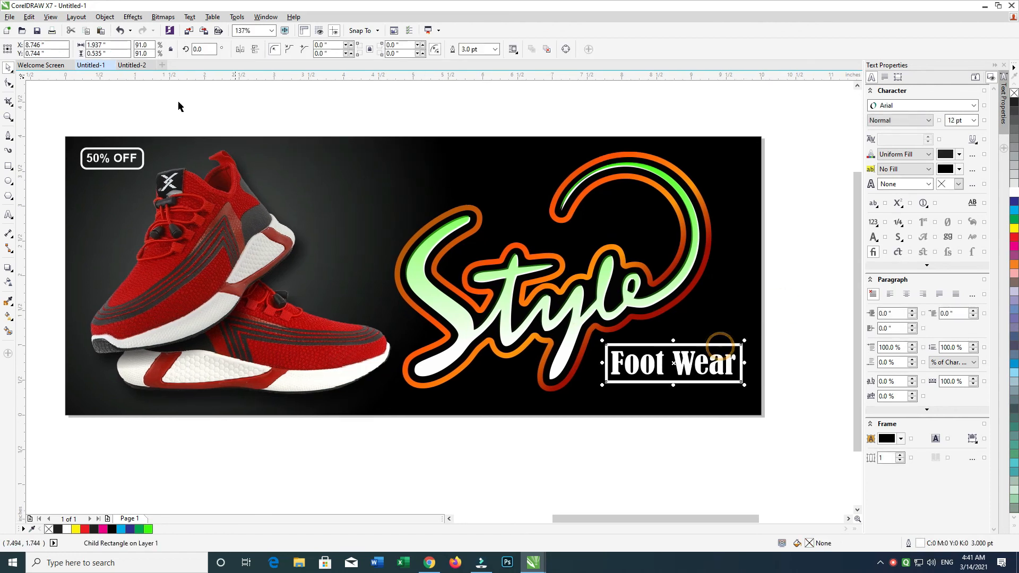
{"action": "left_click", "coordinate": [13, 82]}
{"action": "left_click_drag", "start_coordinate": [607, 345], "coordinate": [622, 354]}
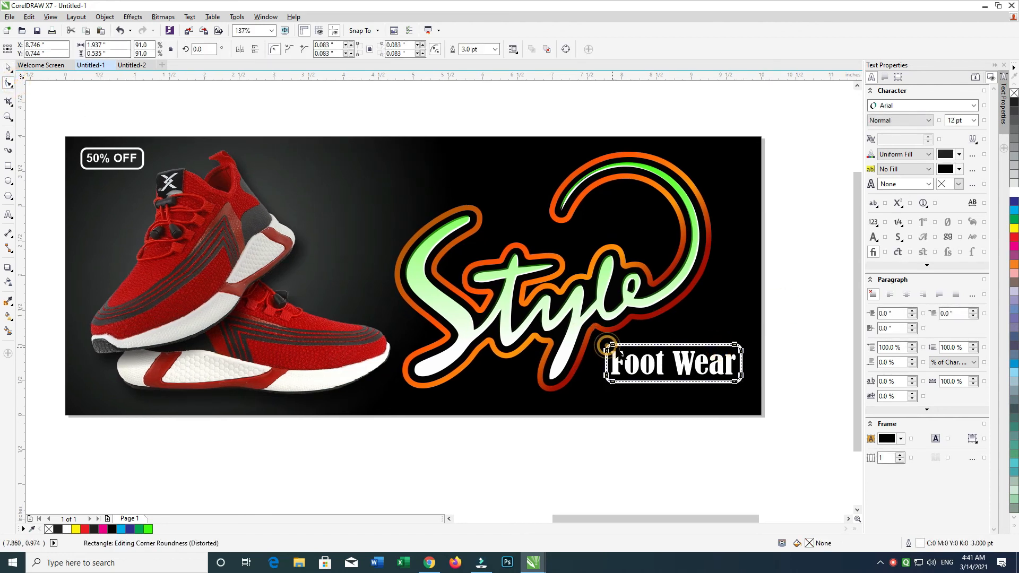
{"action": "left_click", "coordinate": [8, 67]}
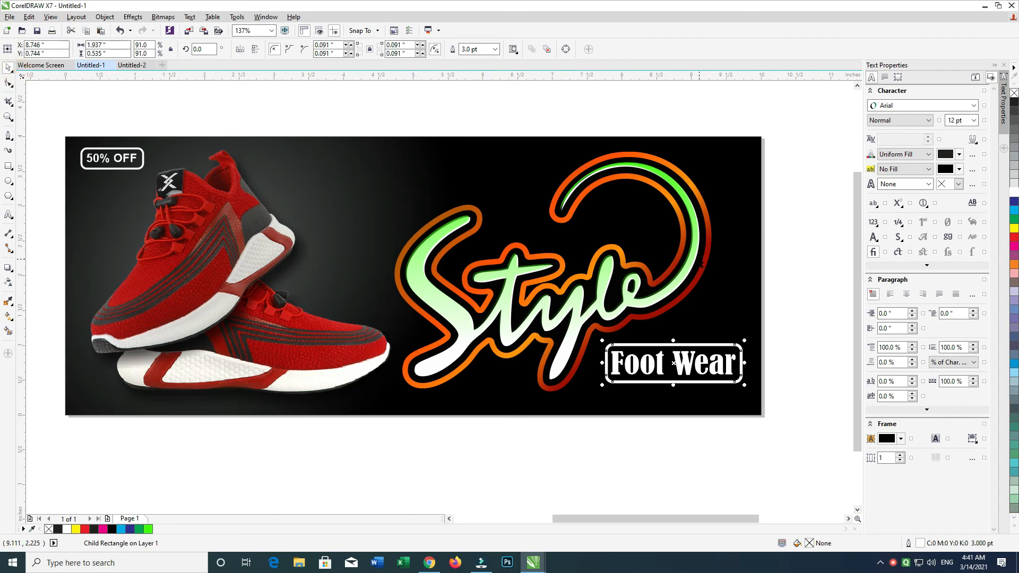
Set the outline width of the "Foot Wear" frame to 2 pt and reapply its outline settings
{"action": "key", "text": "F12"}
{"action": "key", "text": "Tab"}
{"action": "type", "text": "2"}
{"action": "key", "text": "Return"}
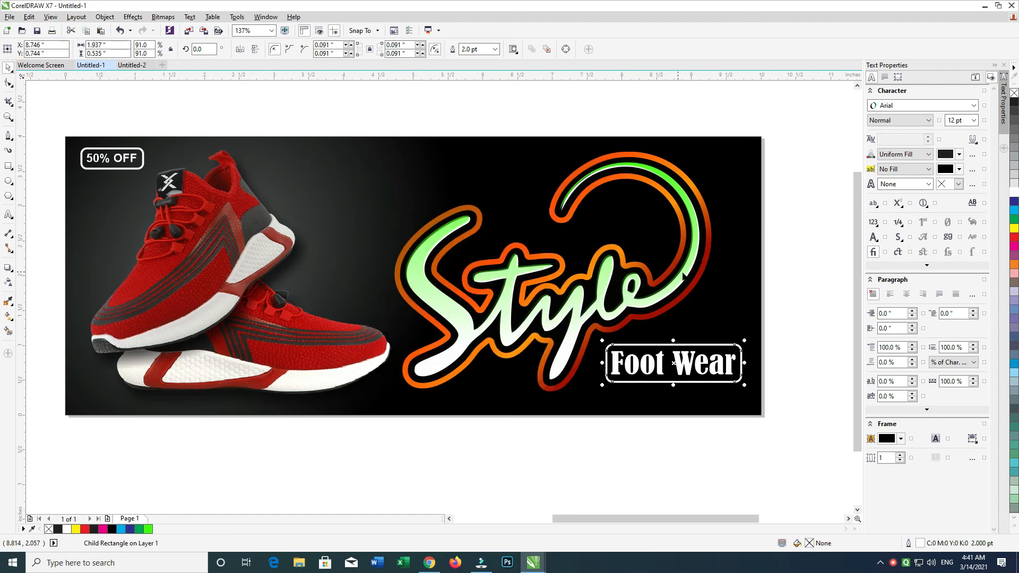
{"action": "key", "text": "F12"}
{"action": "key", "text": "Return"}
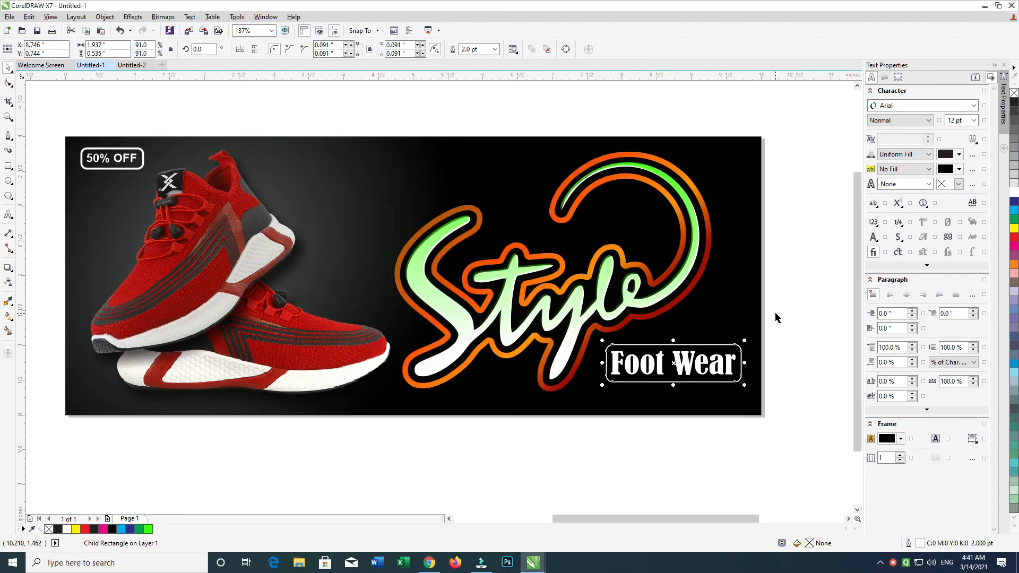
Scale the "Foot Wear" label down slightly to about 1.90 × 0.52 in
{"action": "left_click_drag", "start_coordinate": [796, 327], "coordinate": [596, 414]}
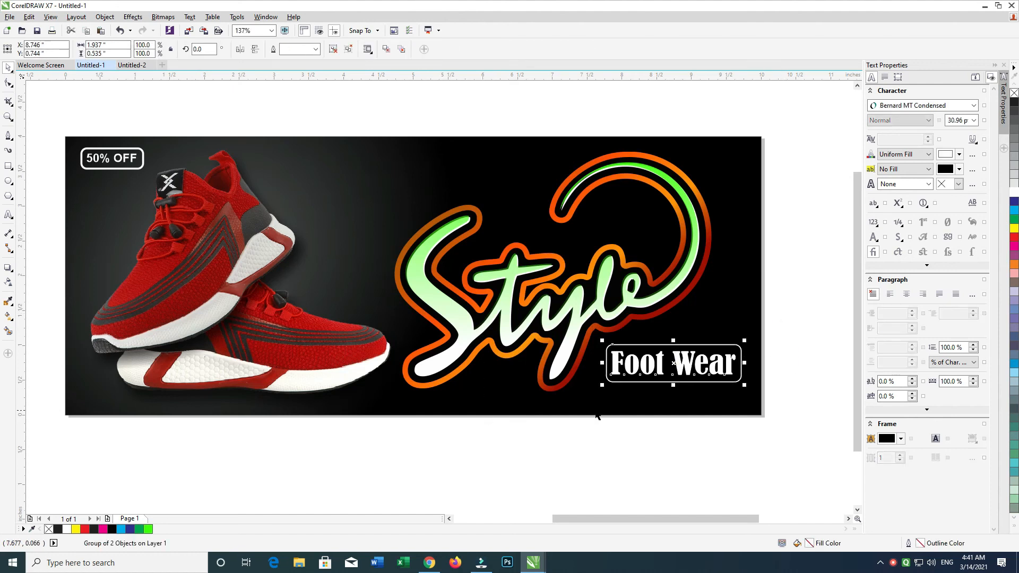
{"action": "scroll", "coordinate": [596, 415], "scroll_direction": "down", "scroll_amount": 1}
{"action": "scroll", "coordinate": [610, 429], "scroll_direction": "up", "scroll_amount": 1}
{"action": "left_click", "coordinate": [609, 428]}
{"action": "left_click", "coordinate": [636, 335]}
{"action": "left_click", "coordinate": [636, 335]}
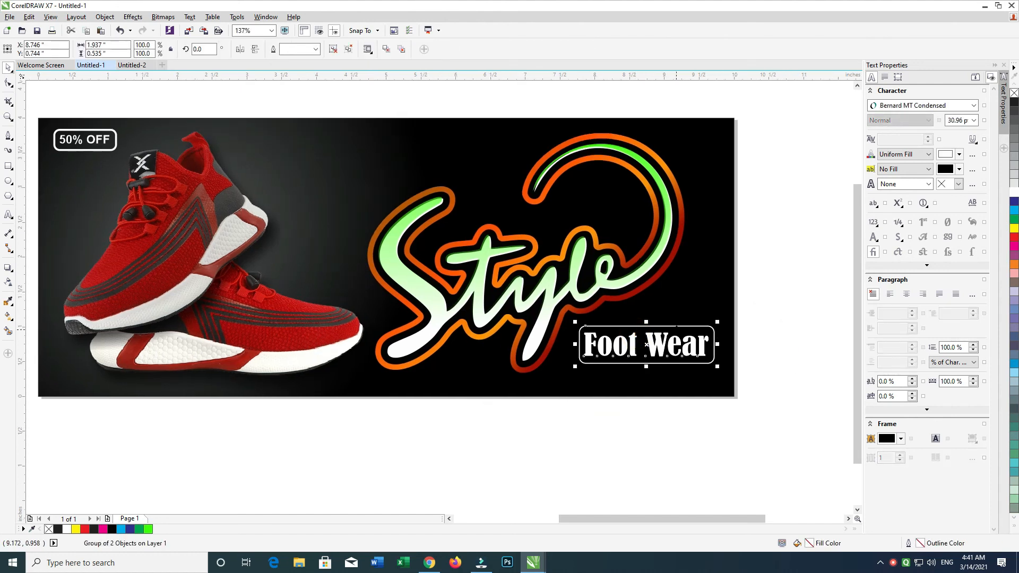
{"action": "left_click", "coordinate": [768, 260]}
{"action": "left_click_drag", "start_coordinate": [354, 426], "coordinate": [813, 102]}
{"action": "left_click_drag", "start_coordinate": [717, 376], "coordinate": [714, 373]}
{"action": "scroll", "coordinate": [713, 373], "scroll_direction": "left", "scroll_amount": 1}
Duplicate the "Foot Wear" text just below its frame and replace the copy's wording with "Mob:"
{"action": "left_click", "coordinate": [631, 344], "text": "ctrl"}
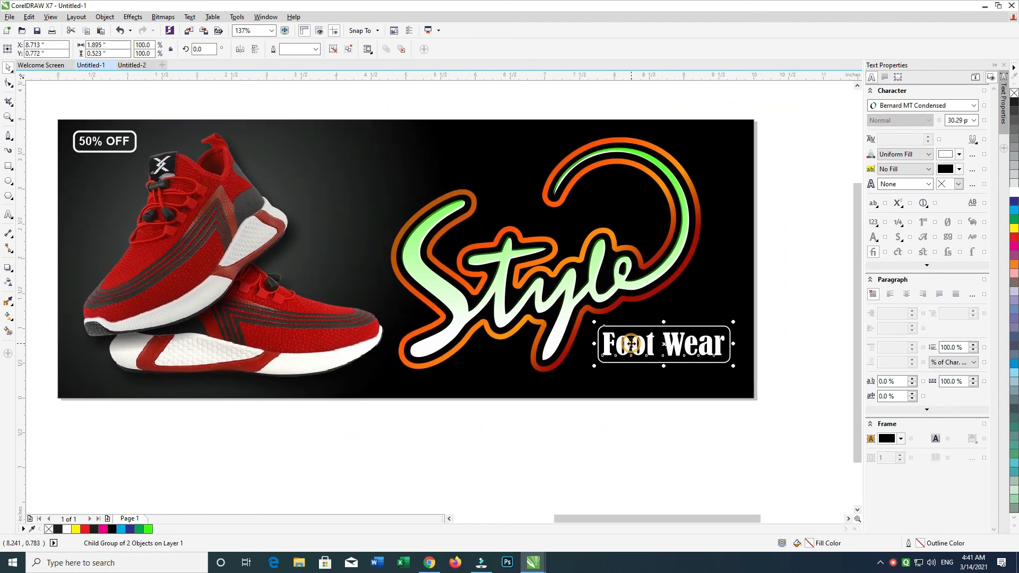
{"action": "left_click", "coordinate": [631, 344], "text": "ctrl"}
{"action": "left_click_drag", "start_coordinate": [635, 351], "coordinate": [630, 393]}
{"action": "right_click", "coordinate": [631, 393]}
{"action": "double_click", "coordinate": [630, 392]}
{"action": "key", "text": "ctrl+a"}
{"action": "type", "text": "Mob"}
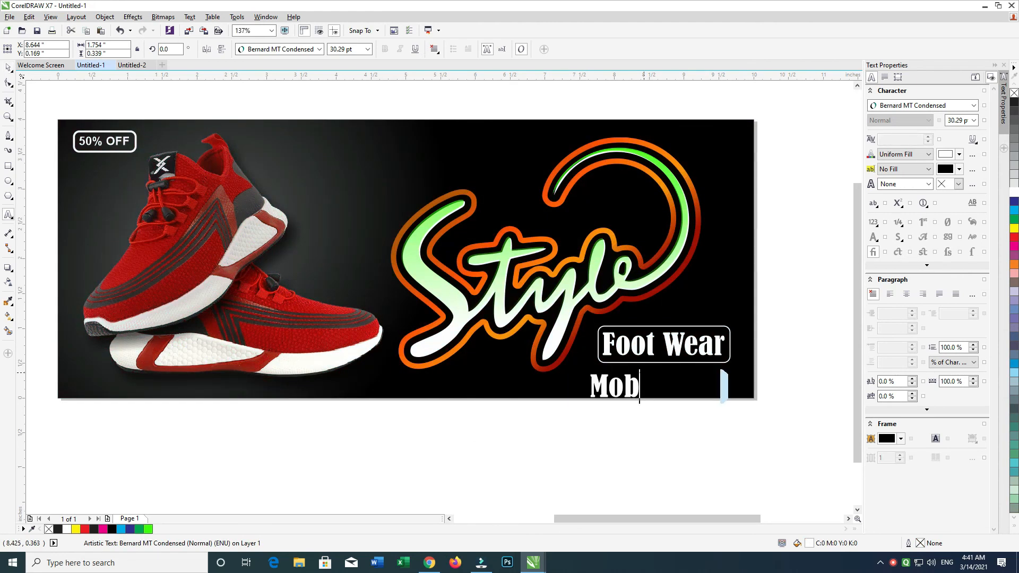
Set the "Mob:" text to Arial at about 19.3 pt and move it to the banner's lower-left corner
{"action": "key", "text": "ctrl+a"}
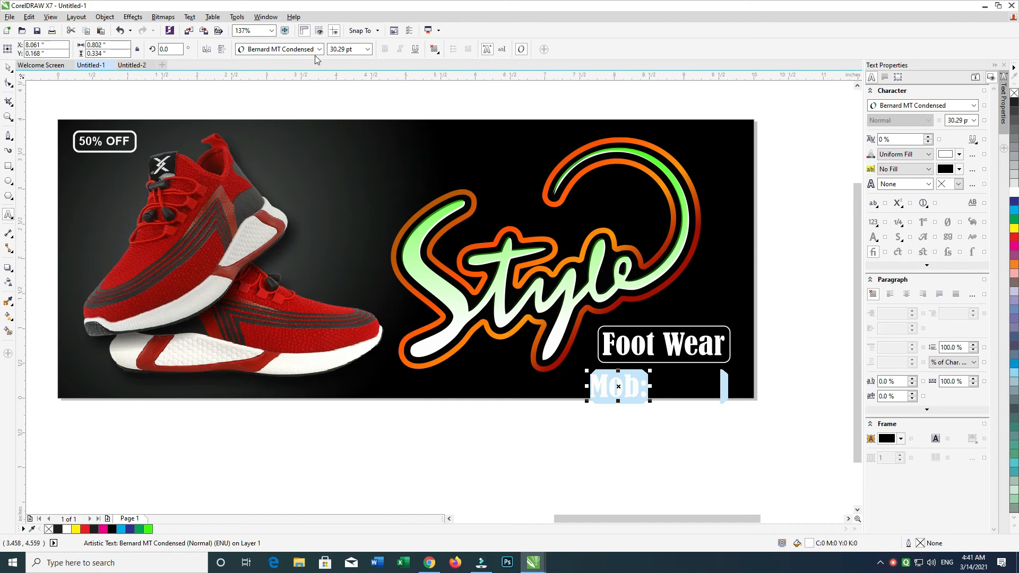
{"action": "left_click", "coordinate": [317, 49]}
{"action": "left_click", "coordinate": [295, 76]}
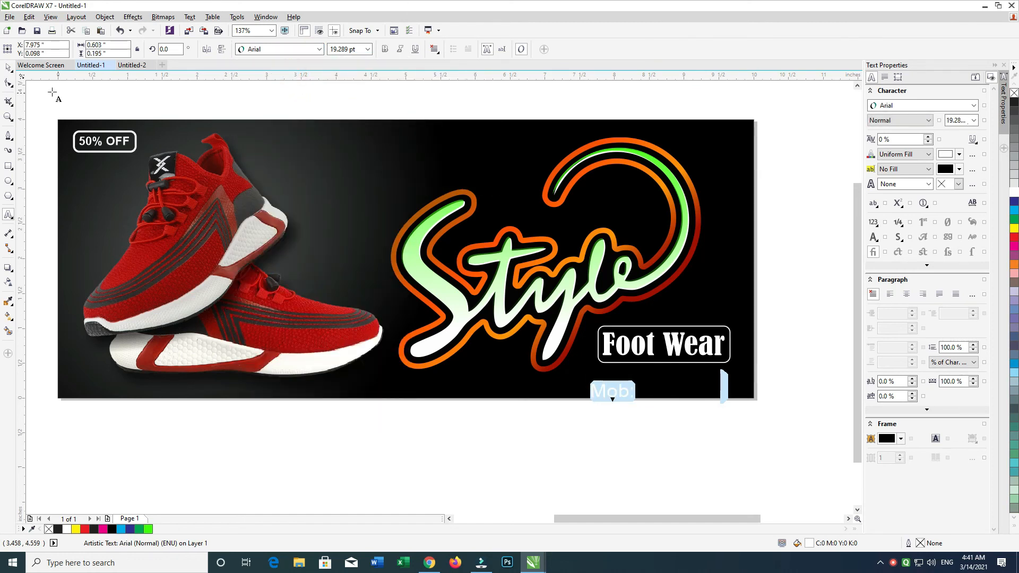
{"action": "left_click", "coordinate": [8, 69]}
{"action": "left_click_drag", "start_coordinate": [625, 396], "coordinate": [93, 383]}
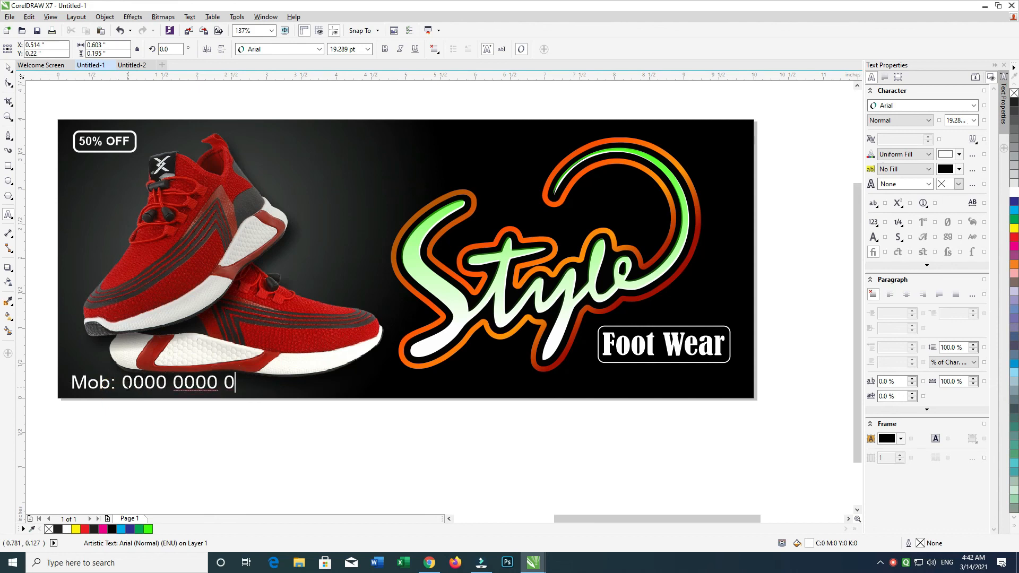
Complete the "Mob:" line with a placeholder mobile number and format it as bold at about 14.3 pt
{"action": "key", "text": "ctrl+a"}
{"action": "key", "text": "ctrl+KP_4"}
{"action": "key", "text": "ctrl+KP_4"}
{"action": "key", "text": "ctrl+KP_4"}
{"action": "key", "text": "ctrl+KP_4"}
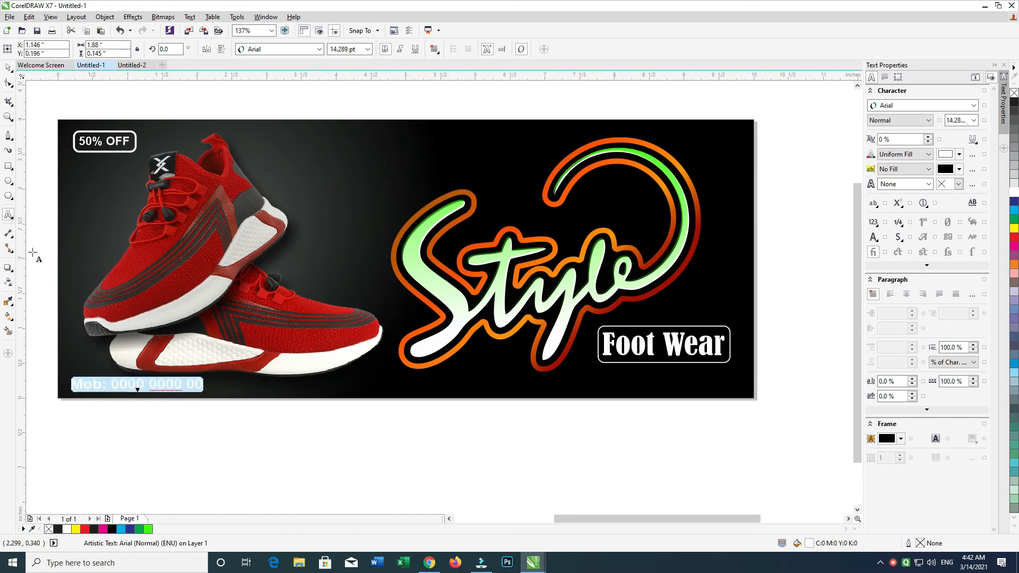
{"action": "left_click", "coordinate": [7, 69]}
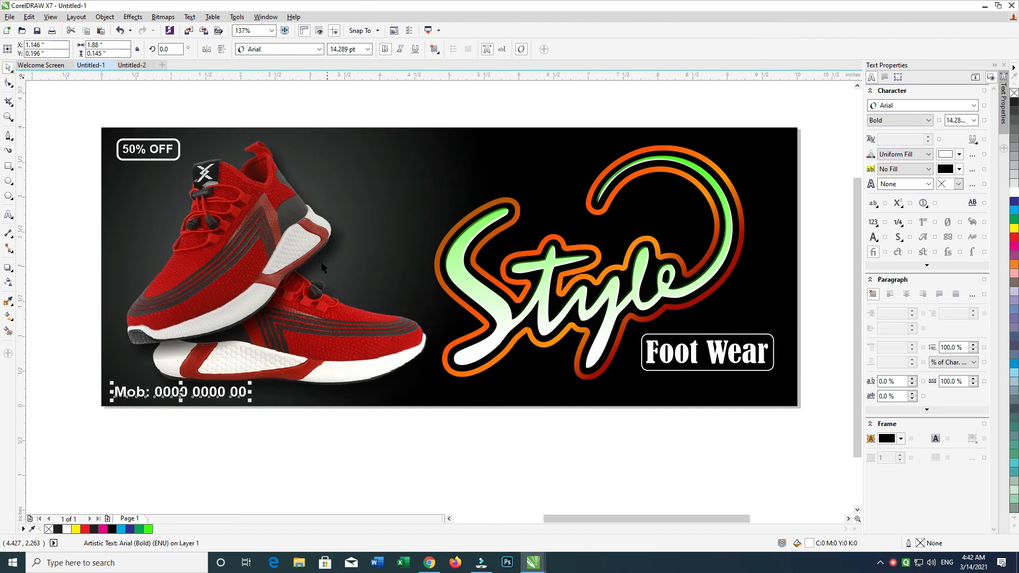
Move the mobile number line beneath the "Foot Wear" label and centre the two horizontally on each other
{"action": "left_click_drag", "start_coordinate": [222, 394], "coordinate": [749, 389]}
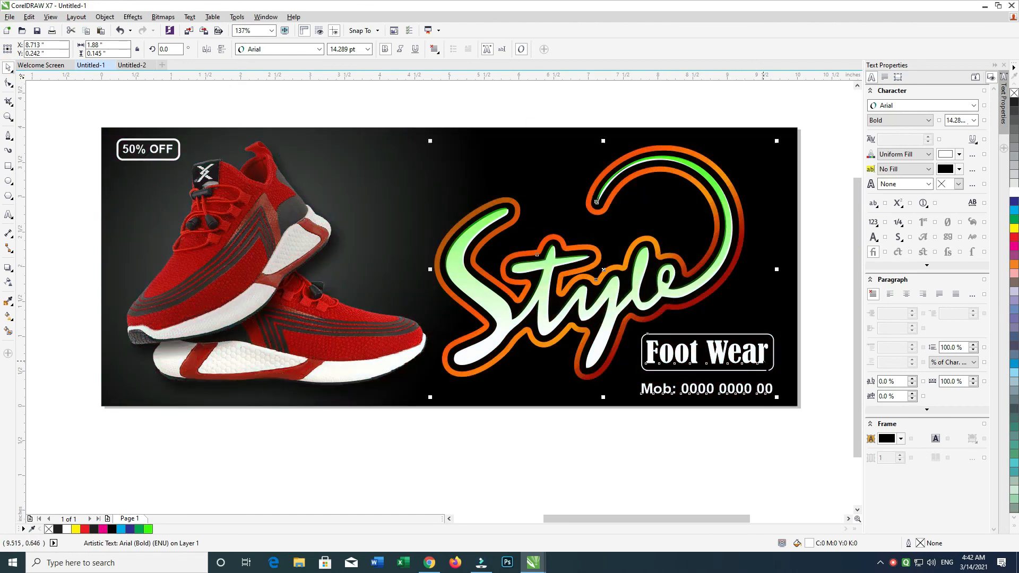
{"action": "left_click", "coordinate": [649, 434]}
{"action": "left_click", "coordinate": [718, 353]}
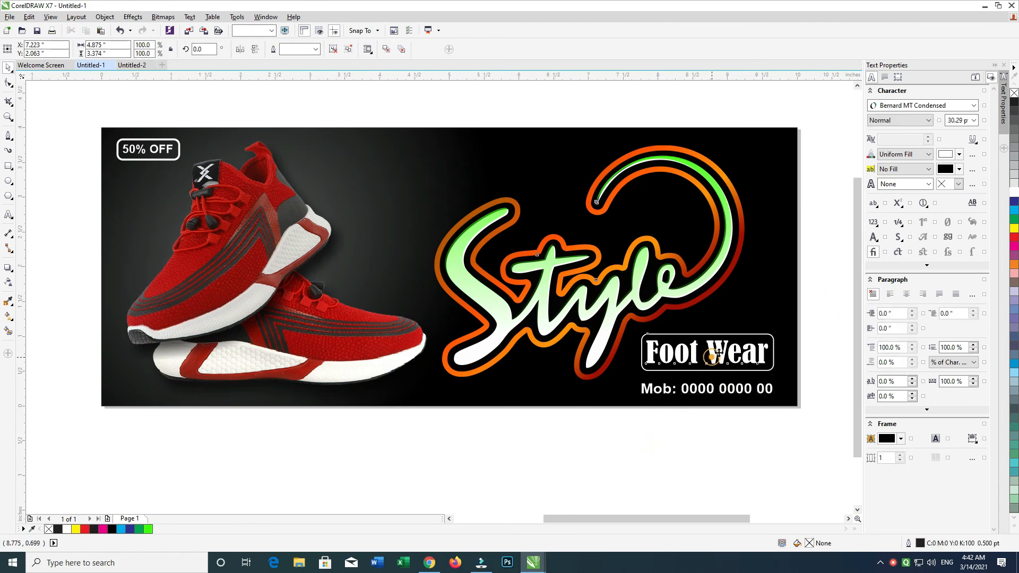
{"action": "left_click_drag", "start_coordinate": [833, 317], "coordinate": [629, 406]}
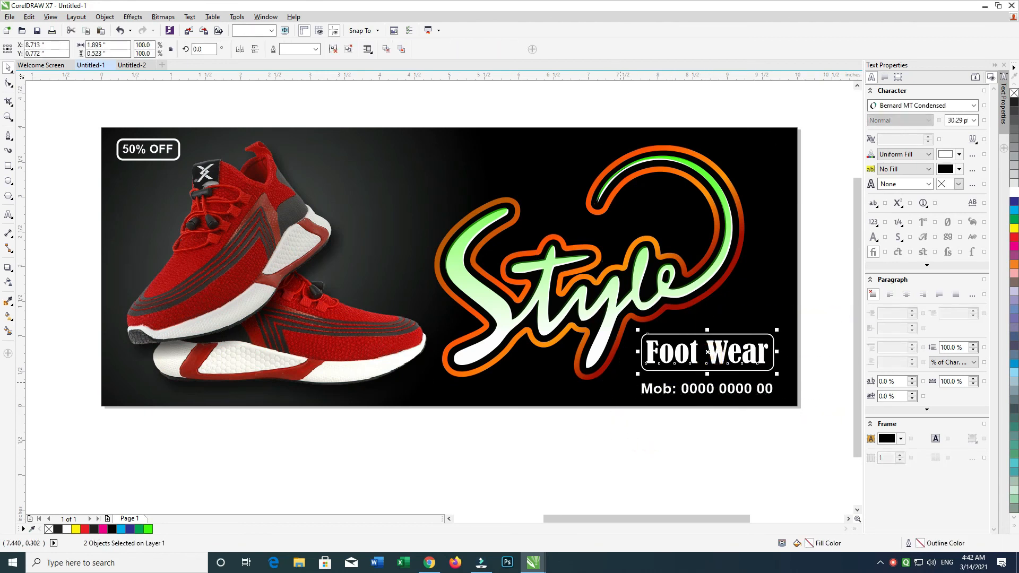
{"action": "left_click", "coordinate": [719, 388]}
{"action": "left_click", "coordinate": [715, 359], "text": "shift"}
{"action": "key", "text": "c"}
Tighten the gap by nudging the mobile number line slightly up and the "Foot Wear" label slightly down
{"action": "left_click", "coordinate": [694, 443]}
{"action": "left_click_drag", "start_coordinate": [735, 389], "coordinate": [735, 385]}
{"action": "left_click_drag", "start_coordinate": [805, 318], "coordinate": [611, 425]}
{"action": "key", "text": "Down"}
{"action": "key", "text": "Down"}
{"action": "key", "text": "Down"}
{"action": "left_click", "coordinate": [724, 435]}
{"action": "left_click", "coordinate": [733, 396]}
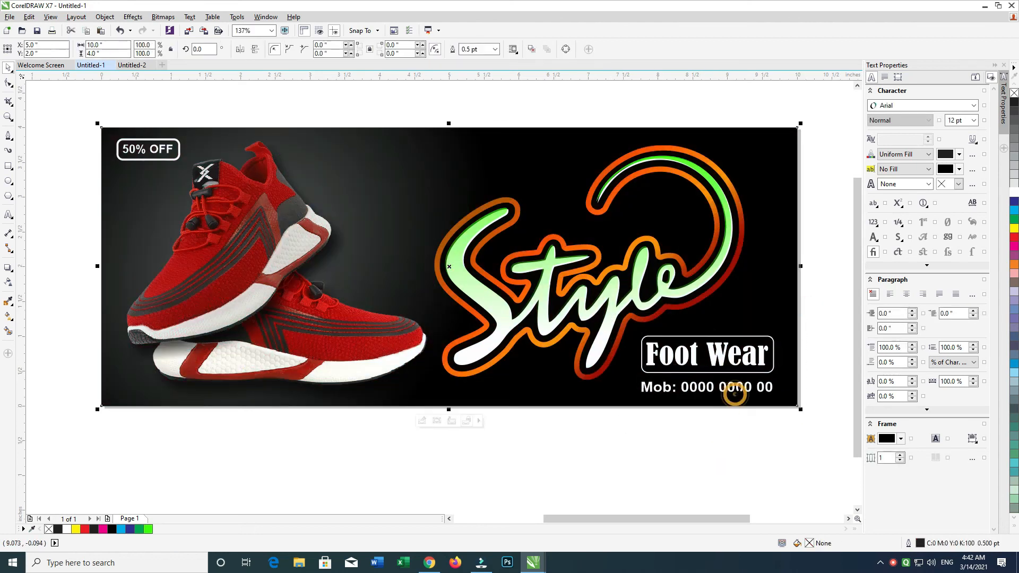
{"action": "left_click", "coordinate": [744, 389]}
{"action": "left_click_drag", "start_coordinate": [744, 389], "coordinate": [633, 399]}
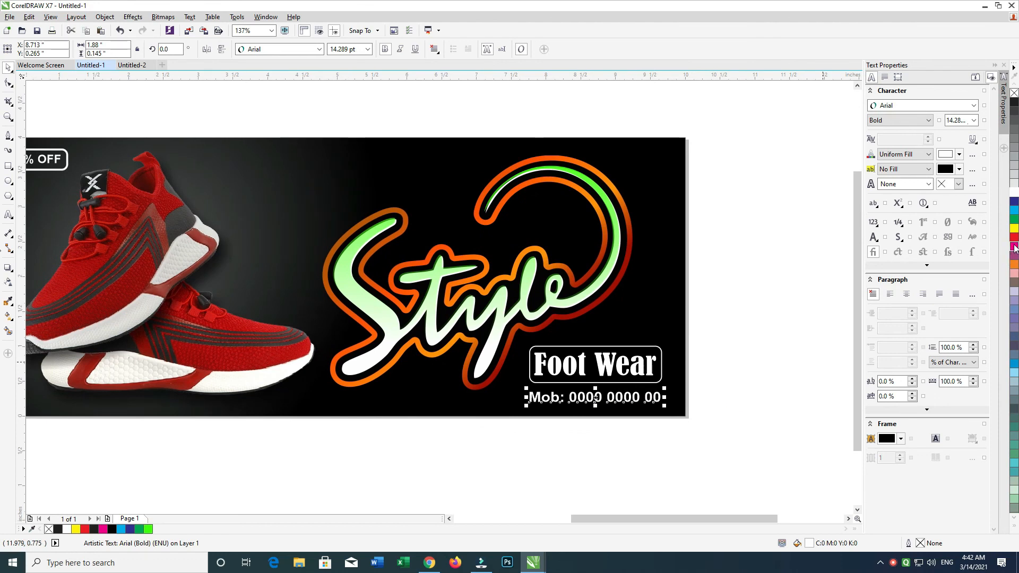
Centre the "Style" script, "Foot Wear" label and mobile number together vertically on the banner and enlarge them to about 4.91 × 3.58 in
{"action": "left_click_drag", "start_coordinate": [741, 133], "coordinate": [273, 489]}
{"action": "left_click", "coordinate": [672, 287], "text": "shift"}
{"action": "key", "text": "e"}
{"action": "left_click", "coordinate": [732, 290]}
{"action": "left_click", "coordinate": [617, 276]}
{"action": "left_click_drag", "start_coordinate": [666, 405], "coordinate": [667, 406]}
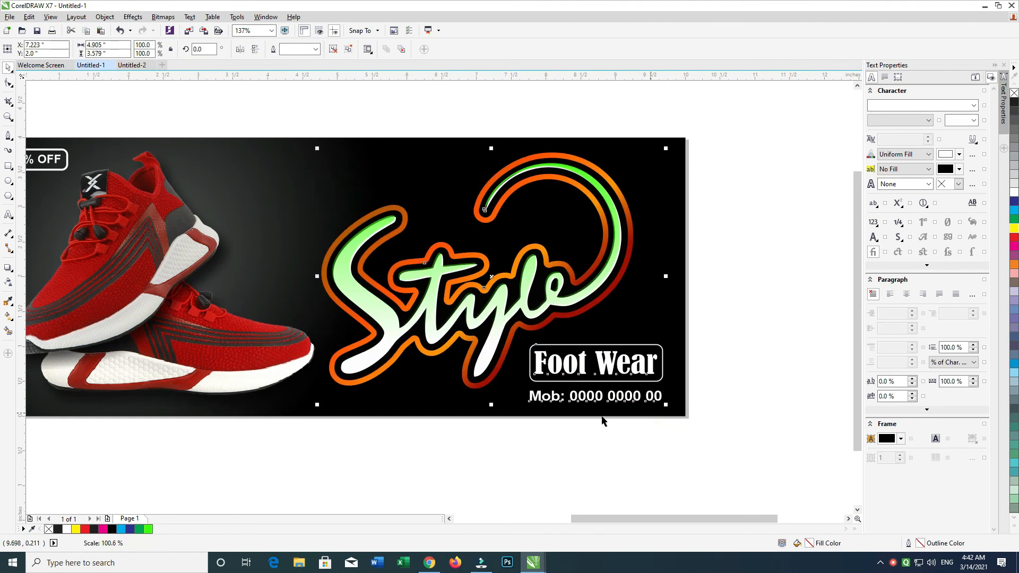
Place the "Style" script, "Foot Wear" label and mobile number inside the banner background's PowerClip and finish editing its contents
{"action": "left_click_drag", "start_coordinate": [568, 401], "coordinate": [627, 412]}
{"action": "left_click", "coordinate": [478, 413]}
{"action": "key", "text": "ctrl+v"}
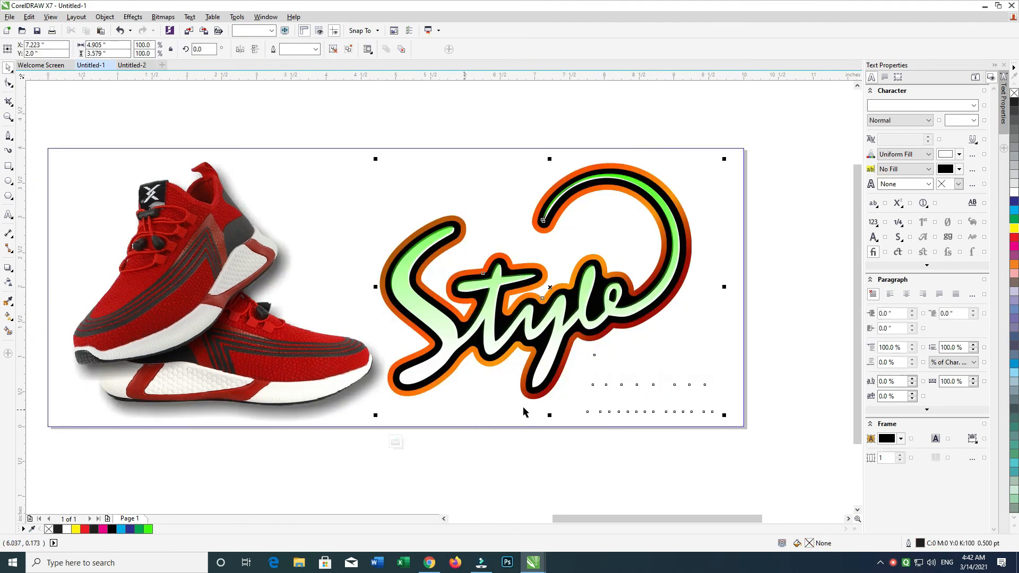
{"action": "left_click_drag", "start_coordinate": [526, 412], "coordinate": [550, 407]}
{"action": "left_click", "coordinate": [355, 113], "text": "ctrl"}
{"action": "left_click_drag", "start_coordinate": [371, 136], "coordinate": [419, 154]}
{"action": "left_click", "coordinate": [130, 109], "text": "ctrl"}
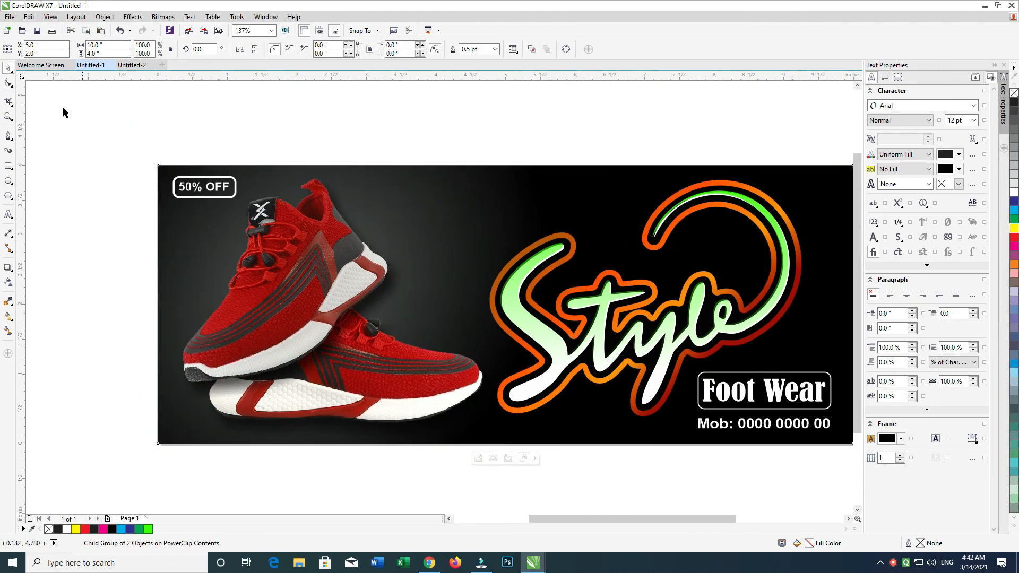
{"action": "left_click", "coordinate": [417, 222]}
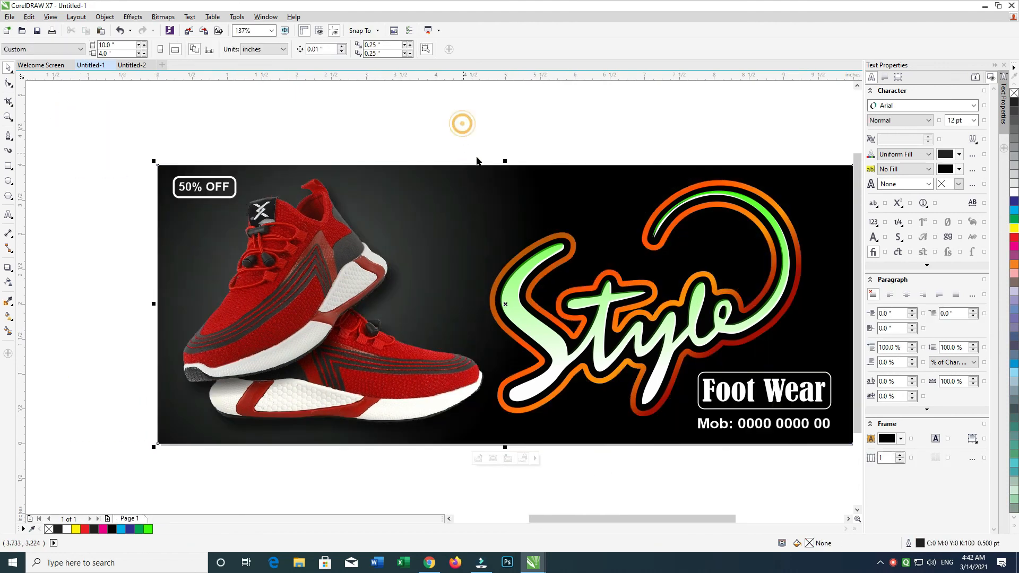
{"action": "left_click_drag", "start_coordinate": [465, 130], "coordinate": [400, 139]}
{"action": "left_click", "coordinate": [446, 130]}
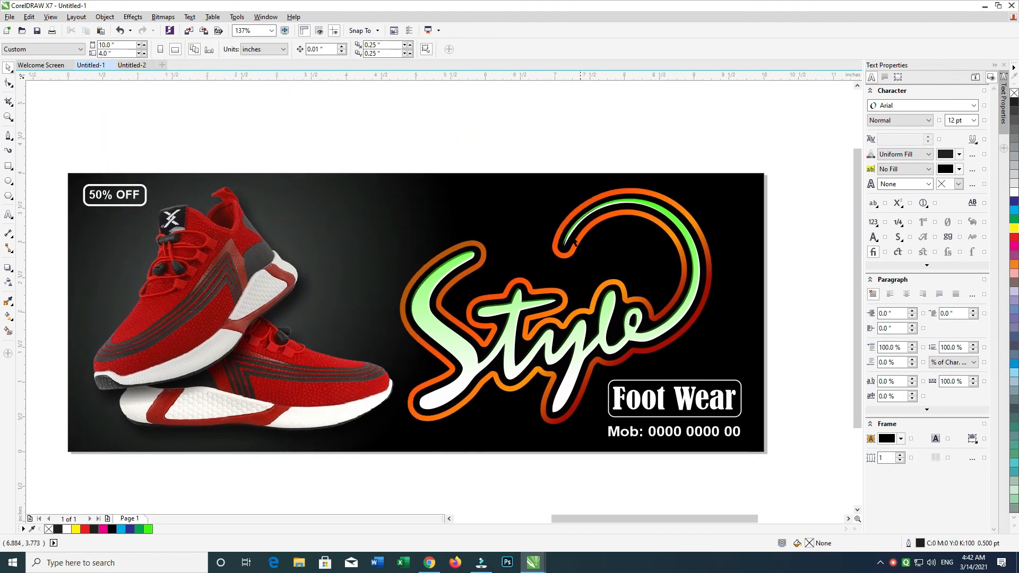
Copy the "50% OFF" text from inside the PowerClip, paste it onto the page and centre it horizontally on the banner
{"action": "left_click", "coordinate": [108, 196]}
{"action": "left_click", "coordinate": [107, 196], "text": "ctrl"}
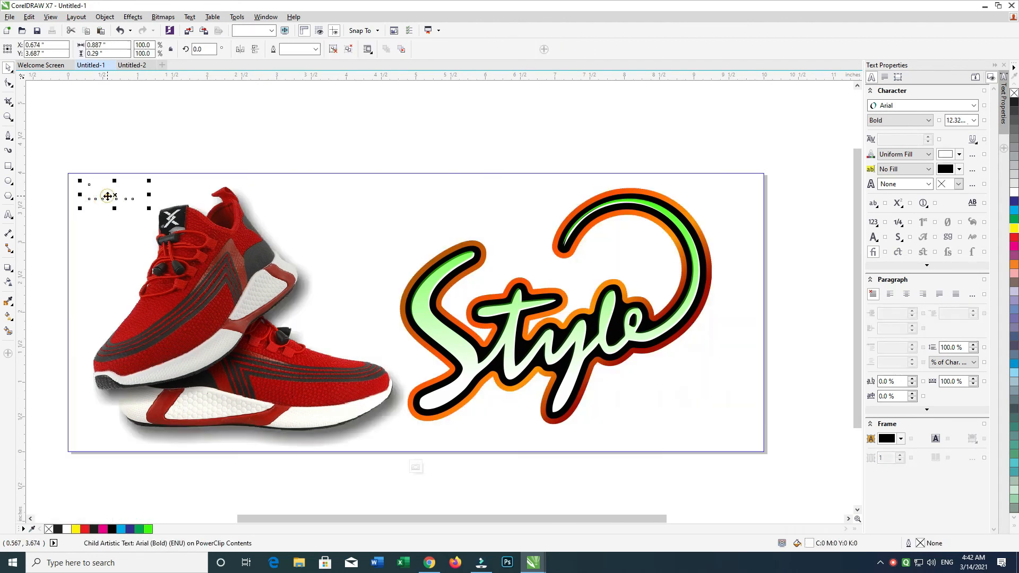
{"action": "left_click", "coordinate": [107, 196], "text": "ctrl"}
{"action": "left_click", "coordinate": [182, 144], "text": "ctrl"}
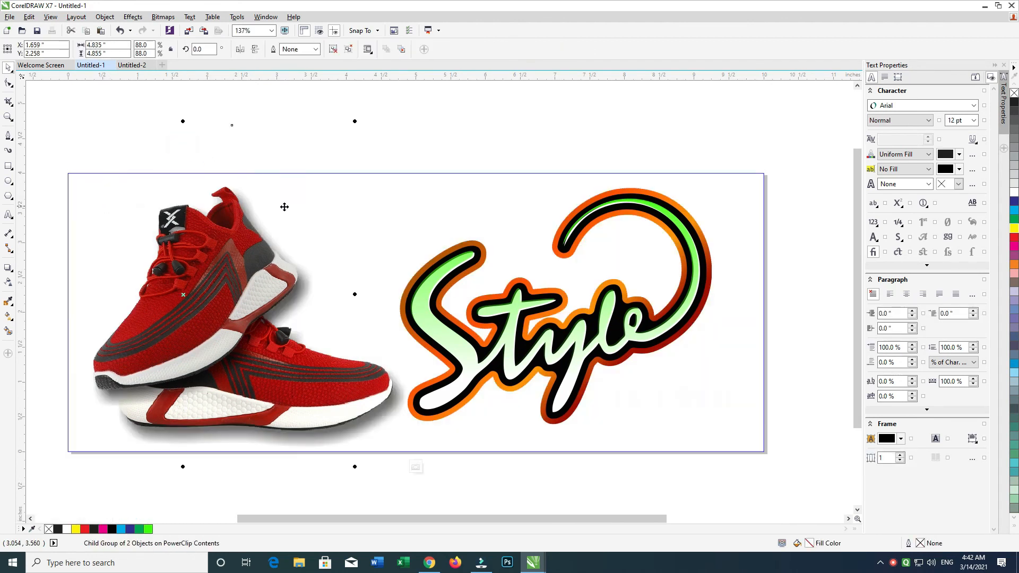
{"action": "left_click", "coordinate": [536, 128], "text": "ctrl"}
{"action": "key", "text": "ctrl+v"}
{"action": "left_click", "coordinate": [434, 193]}
{"action": "key", "text": "c"}
{"action": "left_click", "coordinate": [521, 101]}
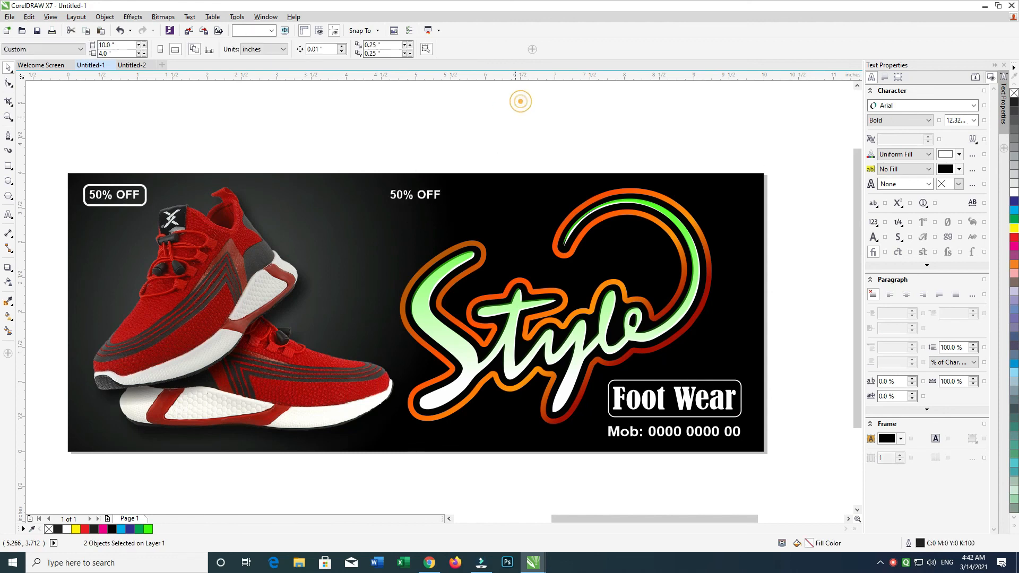
{"action": "left_click_drag", "start_coordinate": [521, 101], "coordinate": [551, 118]}
Move the copied "50% OFF" text above the banner in red and reword it as "THANKU FOR WATCHING"
{"action": "double_click", "coordinate": [455, 211]}
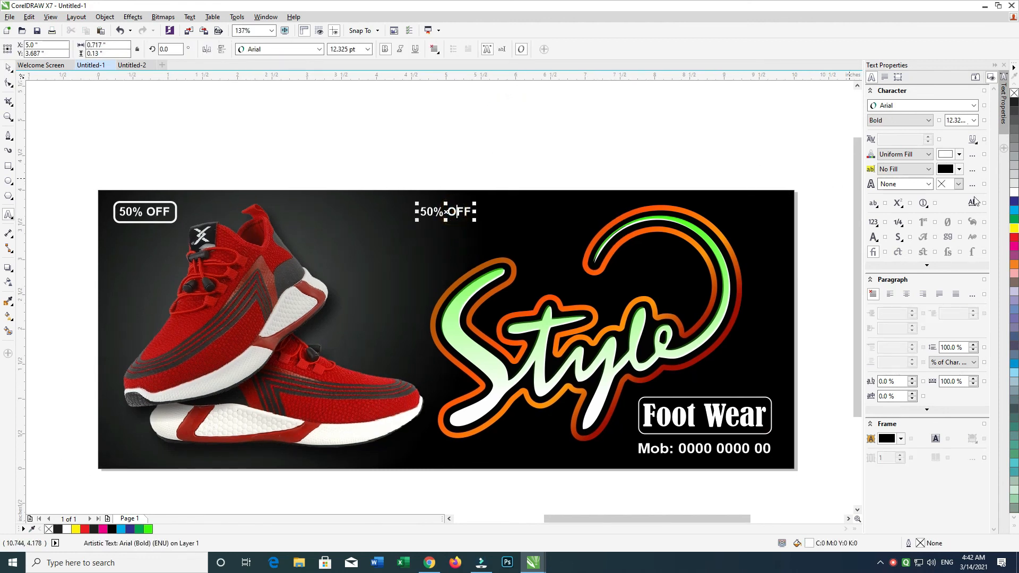
{"action": "left_click", "coordinate": [8, 67]}
{"action": "left_click_drag", "start_coordinate": [445, 164], "coordinate": [446, 164]}
{"action": "double_click", "coordinate": [446, 164]}
{"action": "key", "text": "ctrl+a"}
{"action": "type", "text": "T"}
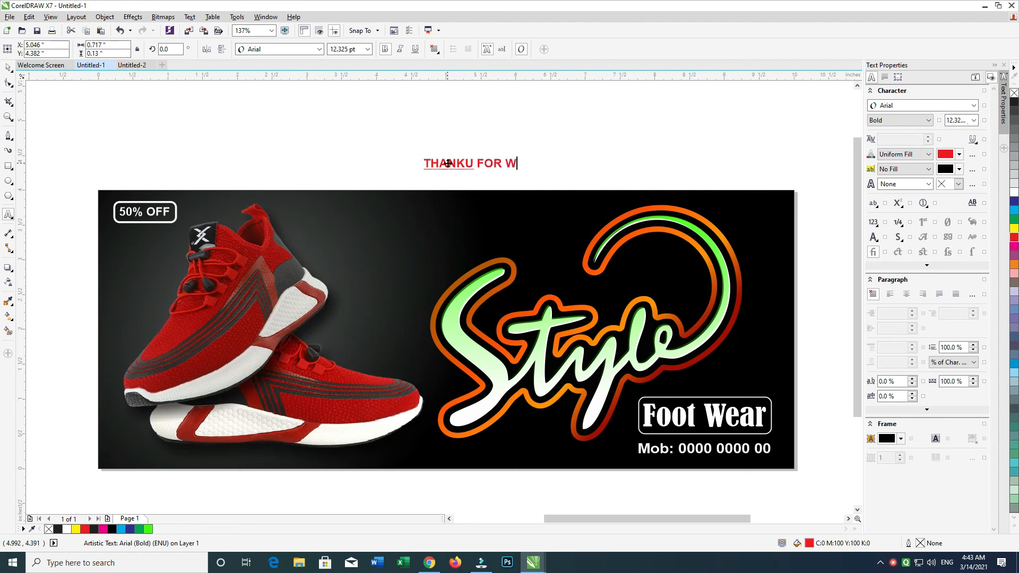
Enlarge the "THANKU FOR WATCHING" text to about 28.3 pt
{"action": "key", "text": "ctrl+a"}
{"action": "key", "text": "ctrl+KP_8"}
{"action": "key", "text": "ctrl+KP_8"}
{"action": "key", "text": "ctrl+KP_8"}
{"action": "key", "text": "ctrl+KP_8"}
{"action": "key", "text": "ctrl+KP_8"}
{"action": "key", "text": "ctrl+KP_8"}
{"action": "key", "text": "ctrl+KP_8"}
{"action": "key", "text": "ctrl+KP_8"}
{"action": "key", "text": "ctrl+KP_8"}
{"action": "key", "text": "ctrl+KP_8"}
{"action": "key", "text": "ctrl+KP_8"}
{"action": "key", "text": "ctrl+KP_8"}
{"action": "key", "text": "ctrl+KP_8"}
{"action": "key", "text": "ctrl+KP_8"}
{"action": "key", "text": "ctrl+KP_8"}
{"action": "key", "text": "ctrl+KP_8"}
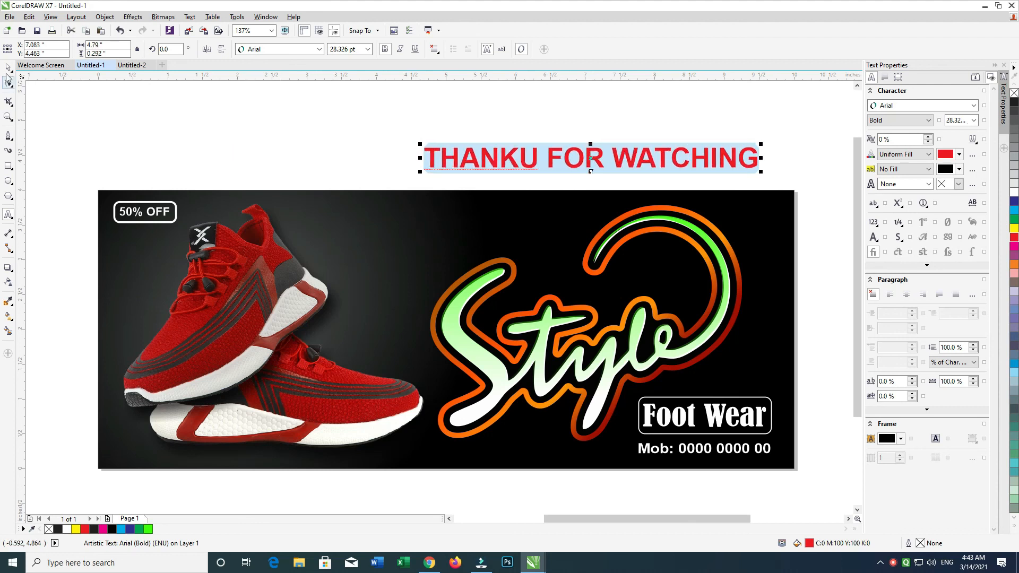
Centre the "THANKU FOR WATCHING" text horizontally on the banner
{"action": "left_click", "coordinate": [9, 67]}
{"action": "left_click", "coordinate": [343, 221], "text": "shift"}
{"action": "key", "text": "c"}
{"action": "left_click", "coordinate": [323, 119]}
{"action": "scroll", "coordinate": [401, 165], "scroll_direction": "down", "scroll_amount": 1}
{"action": "scroll", "coordinate": [401, 166], "scroll_direction": "up", "scroll_amount": 1}
{"action": "left_click", "coordinate": [669, 106]}
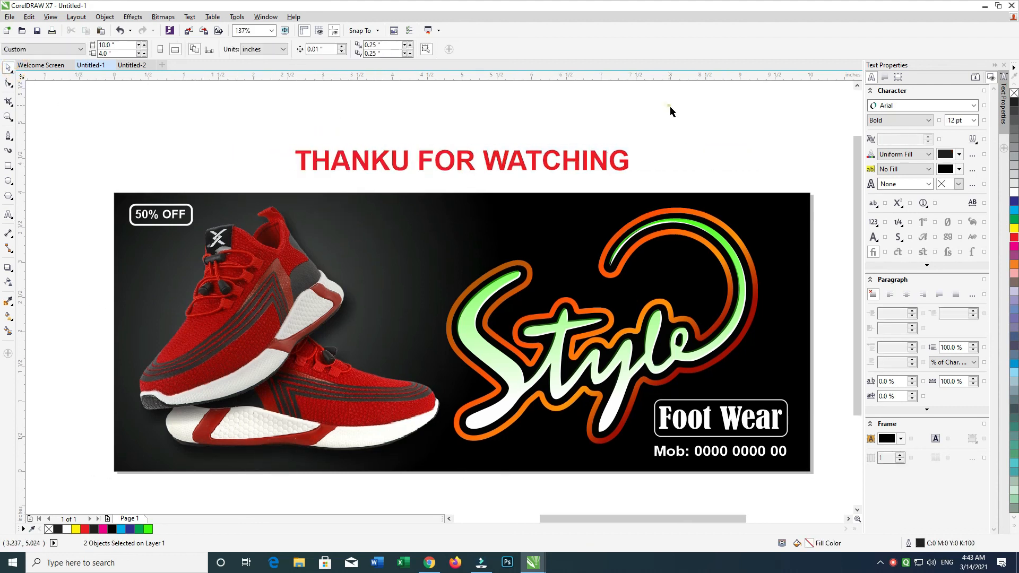
{"action": "scroll", "coordinate": [720, 152], "scroll_direction": "down", "scroll_amount": 1}
{"action": "scroll", "coordinate": [720, 151], "scroll_direction": "up", "scroll_amount": 1}
{"action": "left_click_drag", "start_coordinate": [143, 147], "coordinate": [780, 481]}
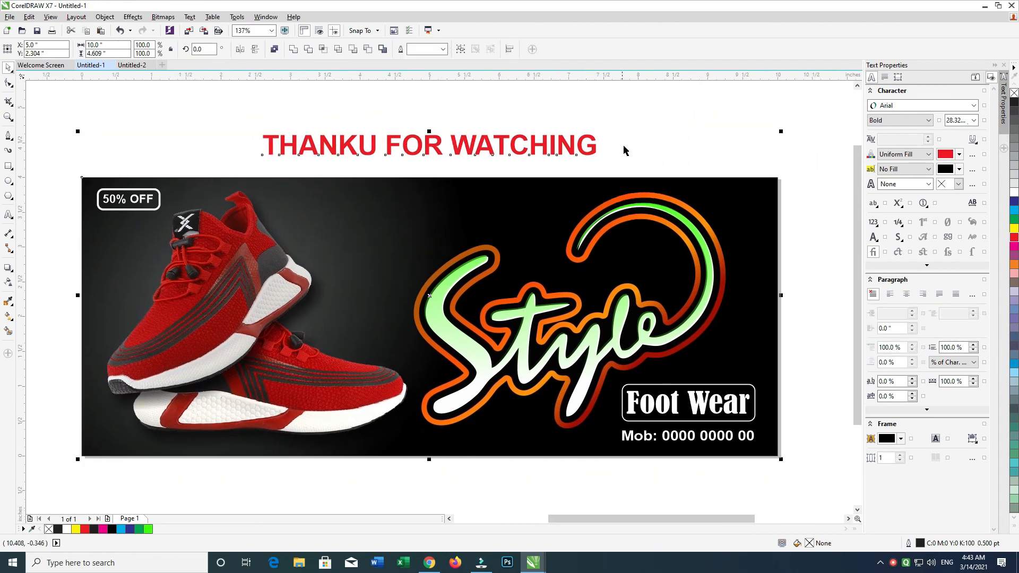
{"action": "left_click", "coordinate": [624, 104]}
{"action": "left_click_drag", "start_coordinate": [634, 103], "coordinate": [817, 418]}
{"action": "left_click", "coordinate": [895, 565]}
{"action": "left_click", "coordinate": [905, 541]}
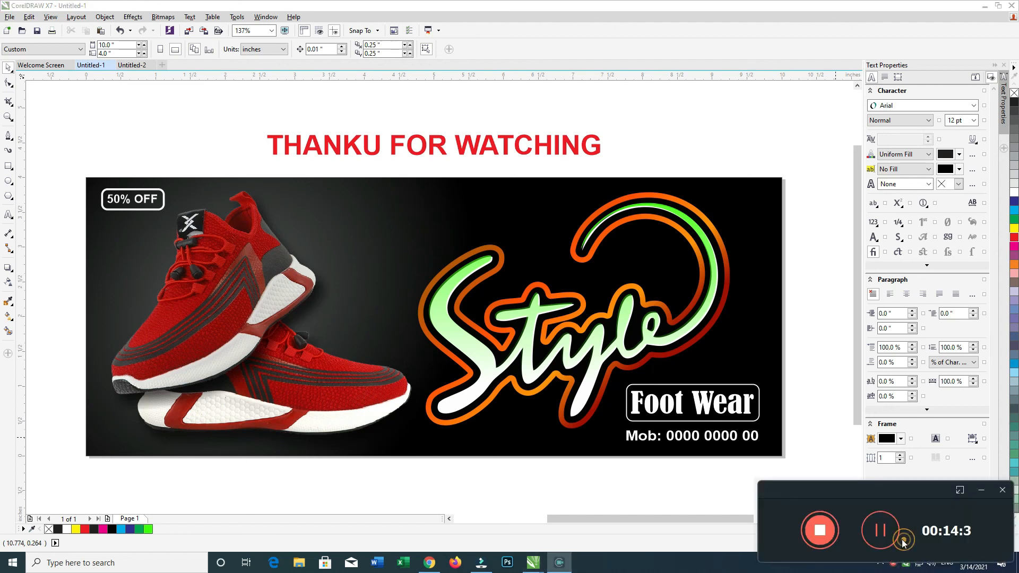